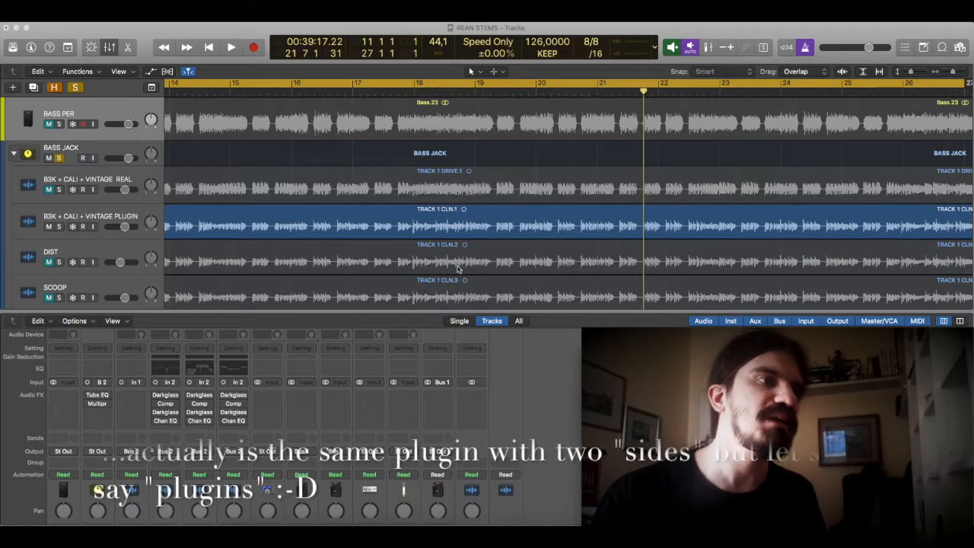
- Open both Darkglass Ultra plugins on the B3K + CALI + VINTAGE PLUGIN track side by side, examine their settings, and close both
{"action": "left_click", "coordinate": [165, 398]}
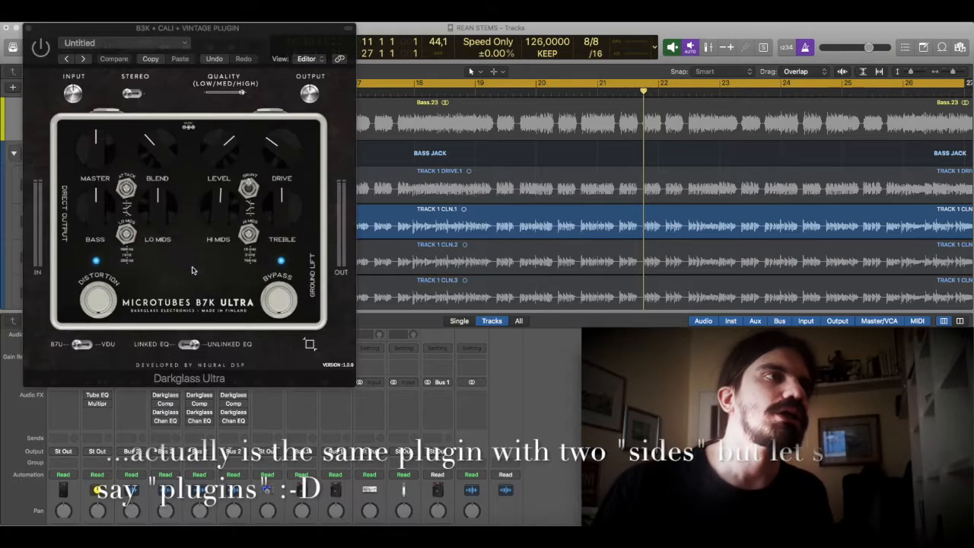
{"action": "left_click", "coordinate": [165, 413]}
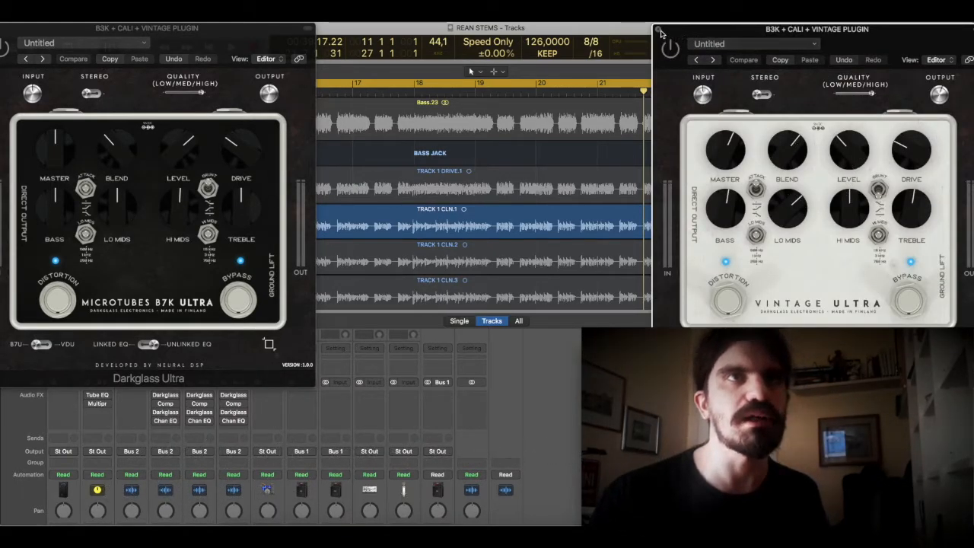
{"action": "left_click", "coordinate": [659, 31]}
{"action": "left_click_drag", "start_coordinate": [84, 32], "coordinate": [145, 34]}
{"action": "left_click", "coordinate": [48, 29]}
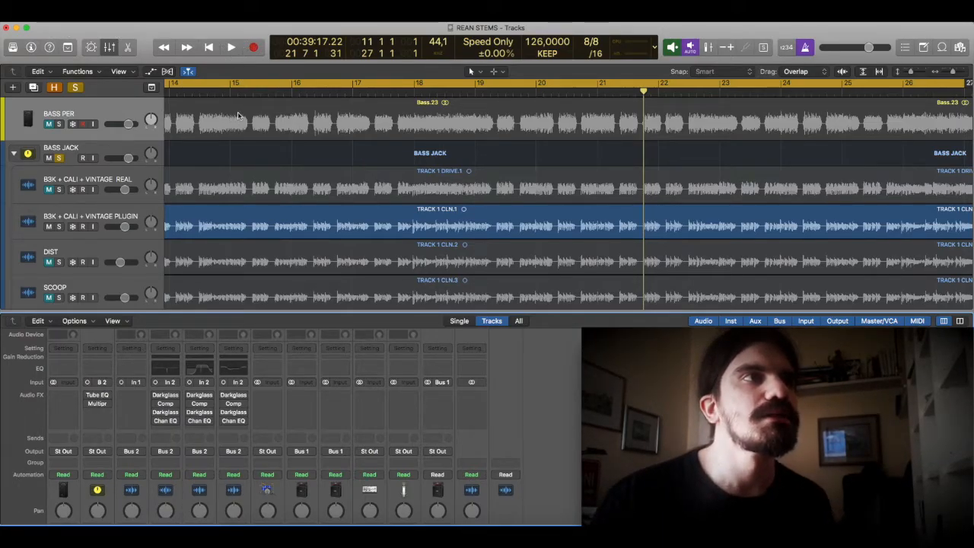
- Look through the project's tracks from the bass tracks down to the vocals and back
{"action": "scroll", "coordinate": [238, 116], "scroll_direction": "left", "scroll_amount": 10}
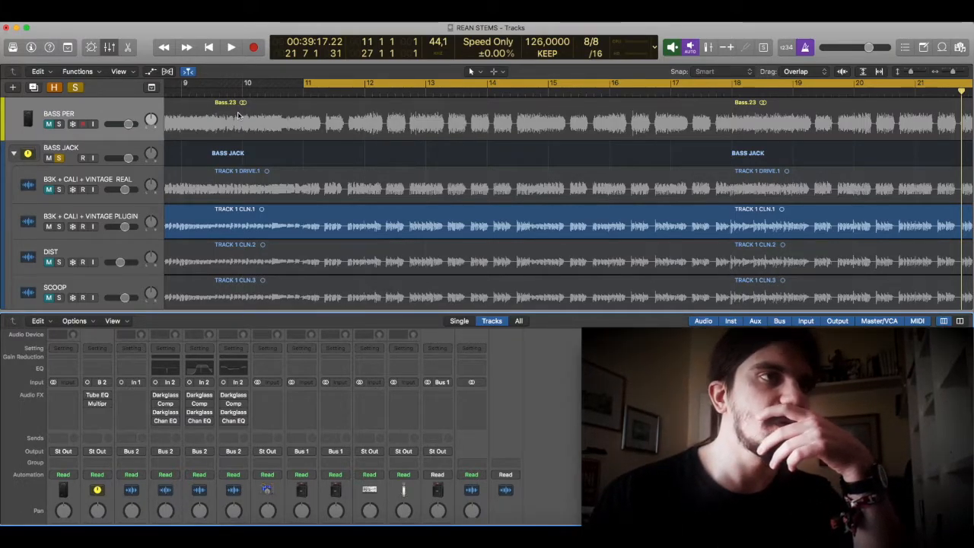
{"action": "scroll", "coordinate": [239, 116], "scroll_direction": "down", "scroll_amount": 4}
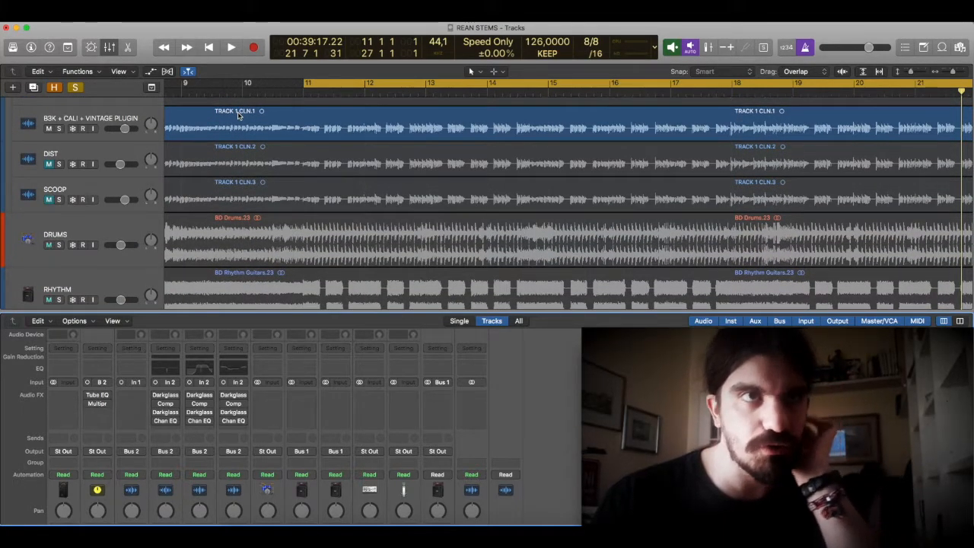
{"action": "scroll", "coordinate": [238, 116], "scroll_direction": "down", "scroll_amount": 1}
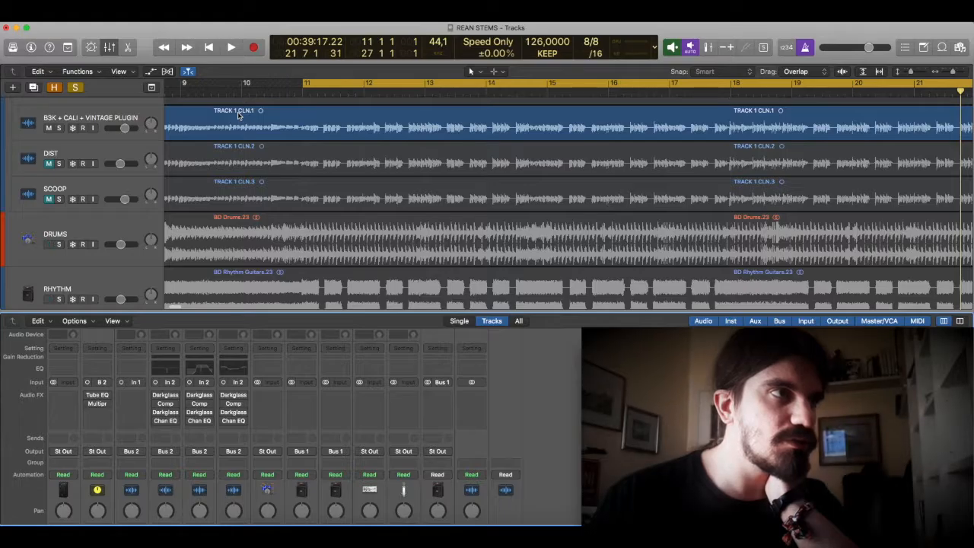
{"action": "scroll", "coordinate": [313, 136], "scroll_direction": "up", "scroll_amount": 5}
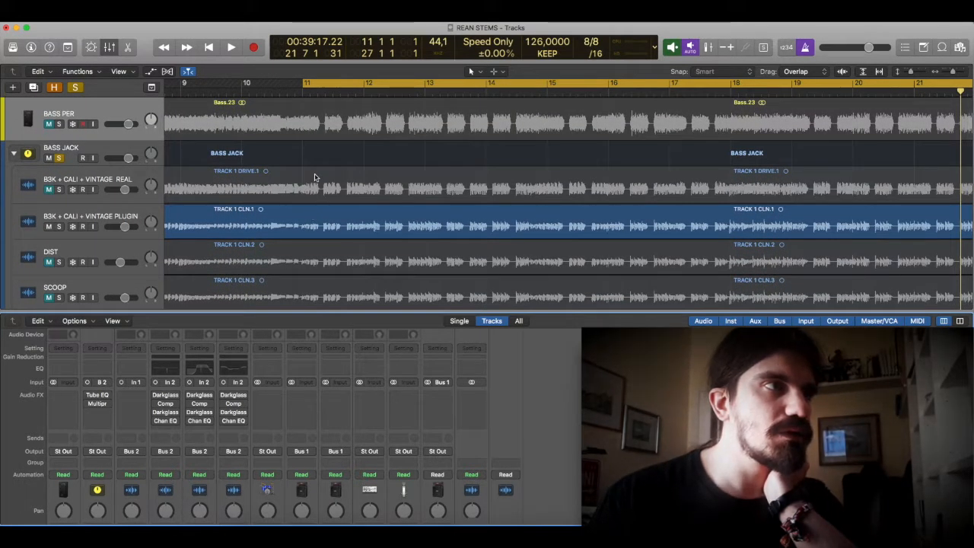
{"action": "scroll", "coordinate": [315, 178], "scroll_direction": "down", "scroll_amount": 5}
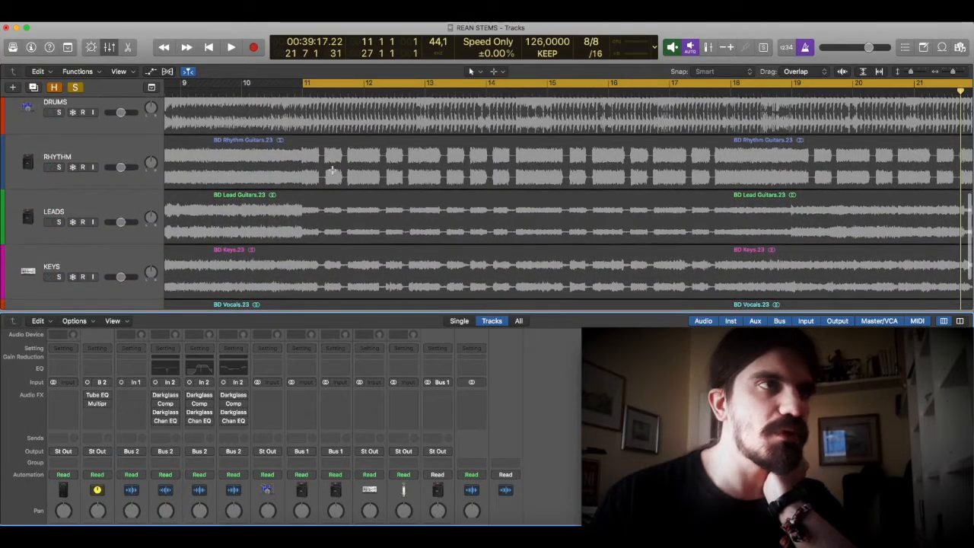
{"action": "scroll", "coordinate": [331, 169], "scroll_direction": "down", "scroll_amount": 3}
{"action": "scroll", "coordinate": [331, 169], "scroll_direction": "up", "scroll_amount": 10}
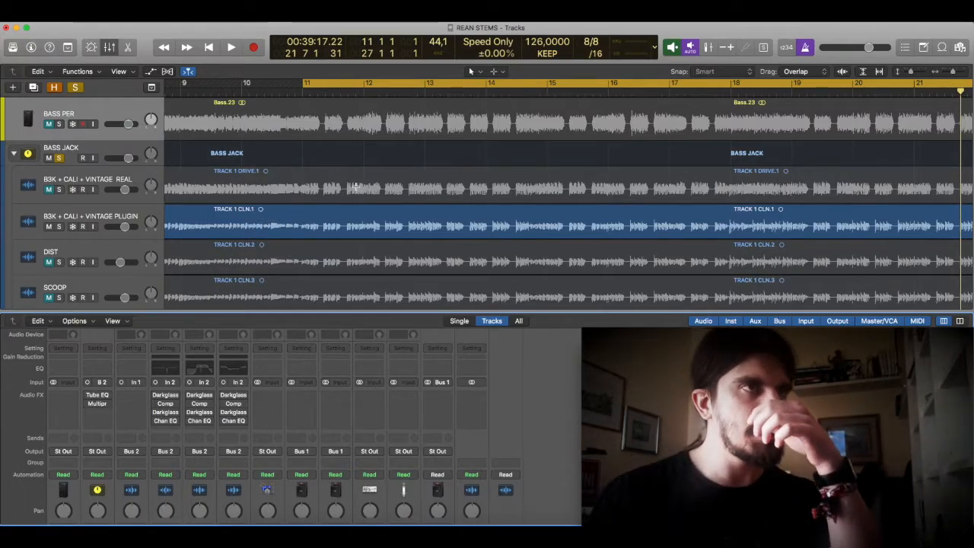
- Select the TRACK 1 DRIVE.1 region on the REAL track, followed by the TRACK 1 CLN.1 region on the PLUGIN track
{"action": "left_click", "coordinate": [204, 180]}
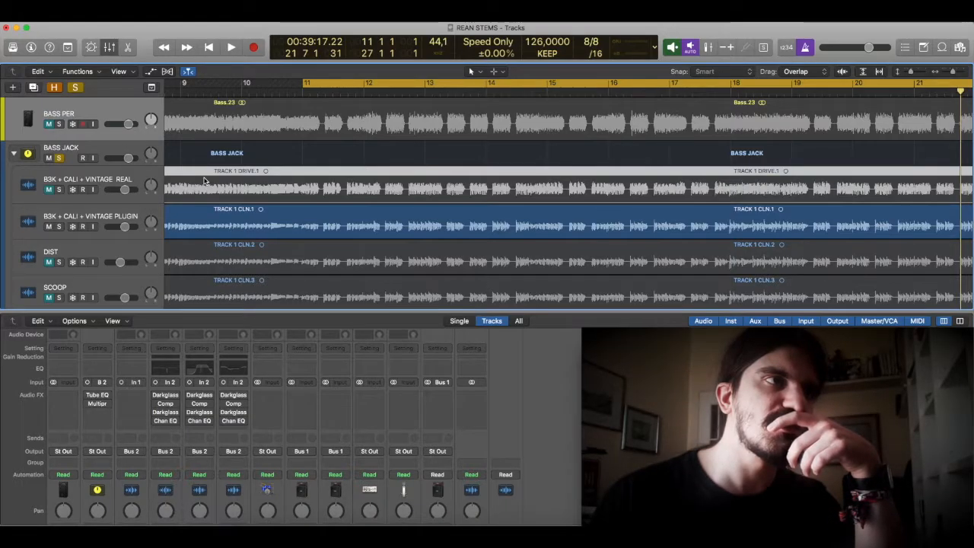
{"action": "left_click", "coordinate": [269, 222]}
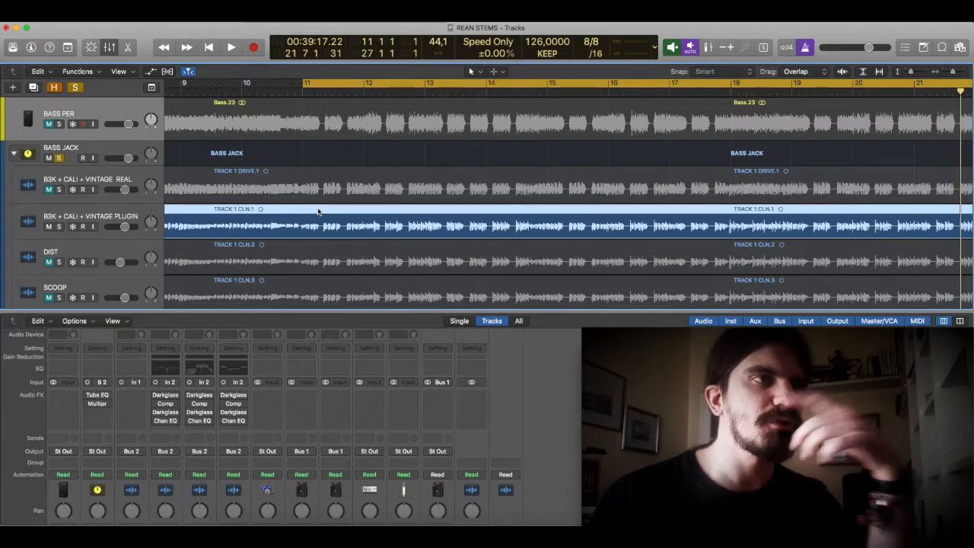
{"action": "scroll", "coordinate": [318, 212], "scroll_direction": "down", "scroll_amount": 1}
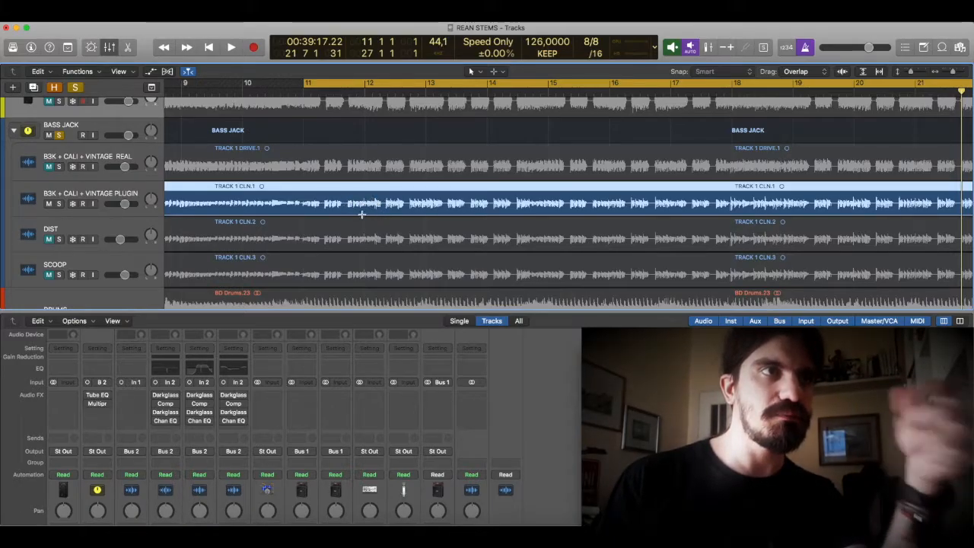
{"action": "scroll", "coordinate": [352, 203], "scroll_direction": "left", "scroll_amount": 1}
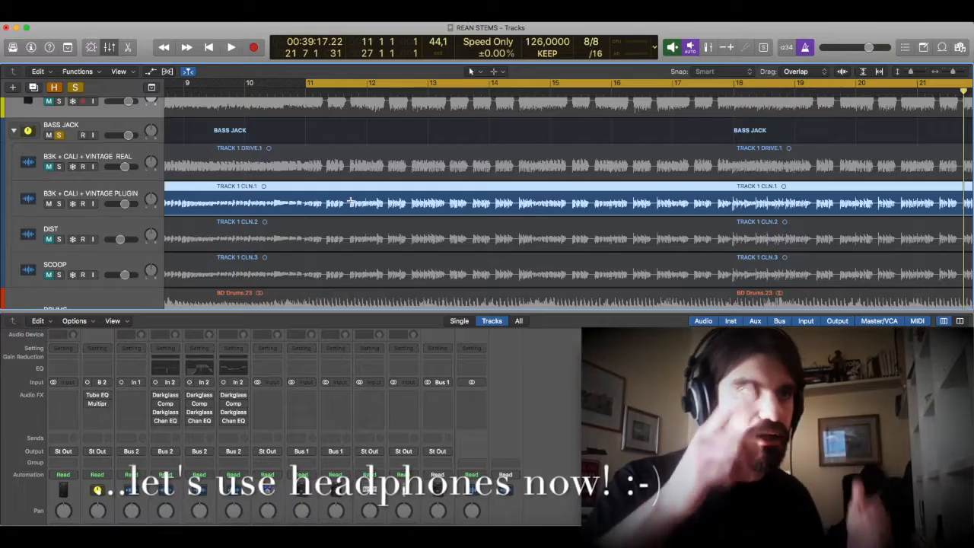
{"action": "scroll", "coordinate": [351, 202], "scroll_direction": "up", "scroll_amount": 1}
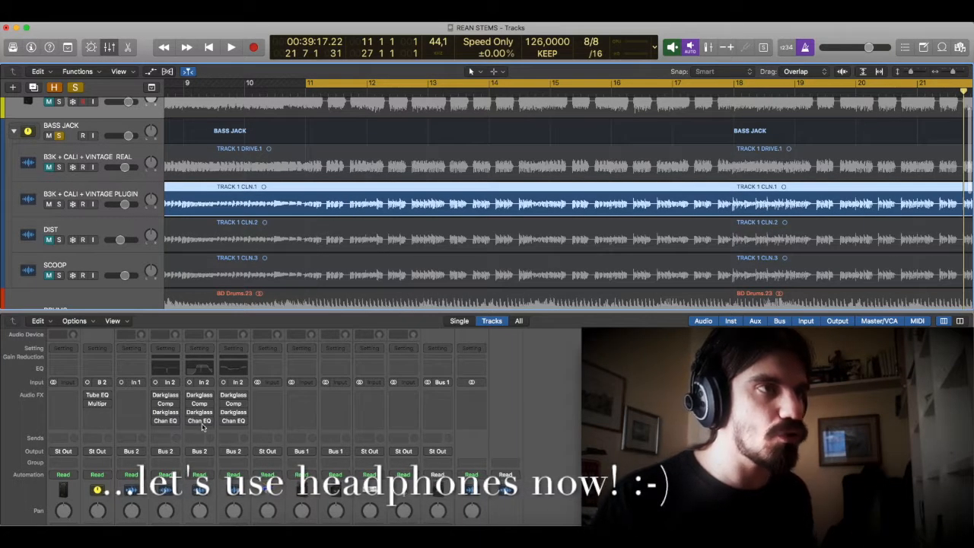
{"action": "scroll", "coordinate": [320, 159], "scroll_direction": "left", "scroll_amount": 1}
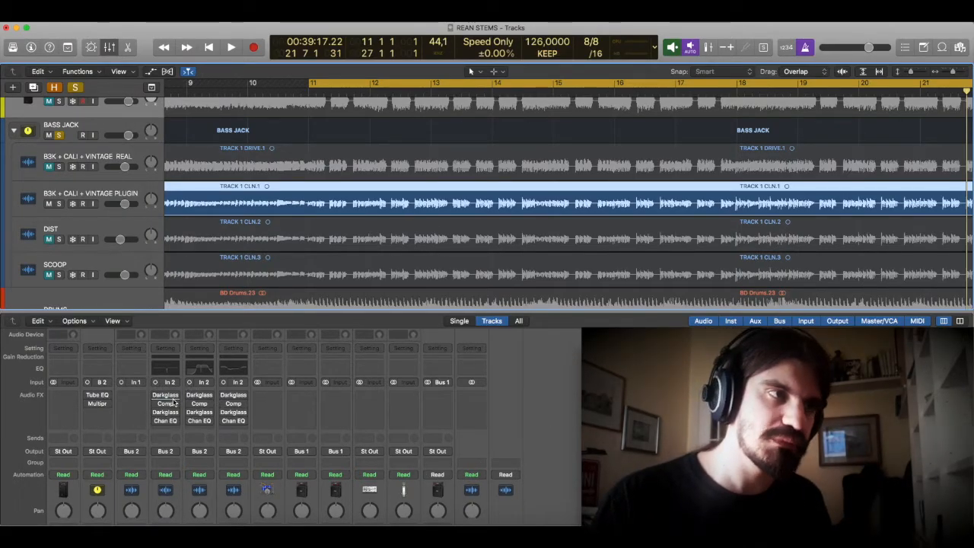
- Unmute the B3K + CALI + VINTAGE REAL track and mute the B3K + CALI + VINTAGE PLUGIN track
{"action": "scroll", "coordinate": [175, 396], "scroll_direction": "down", "scroll_amount": 6}
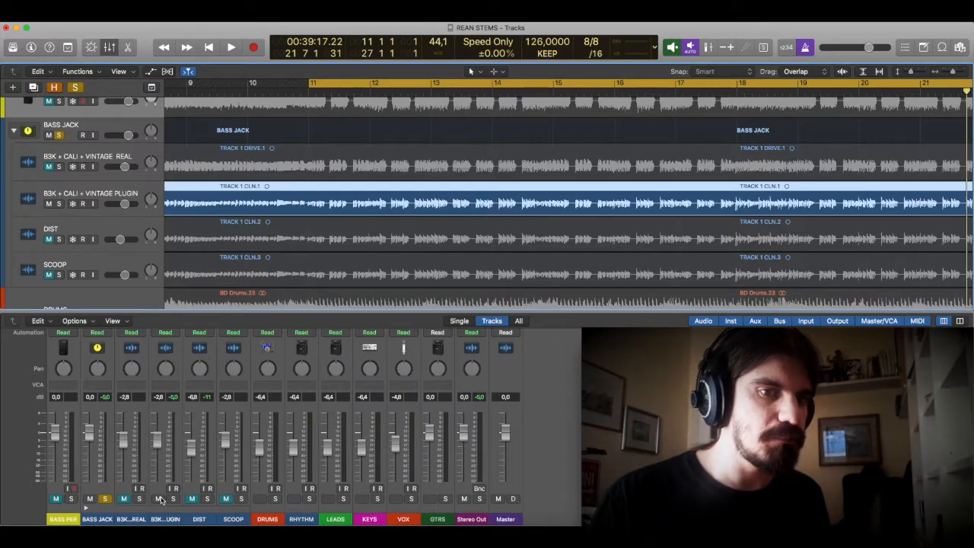
{"action": "left_click", "coordinate": [125, 500]}
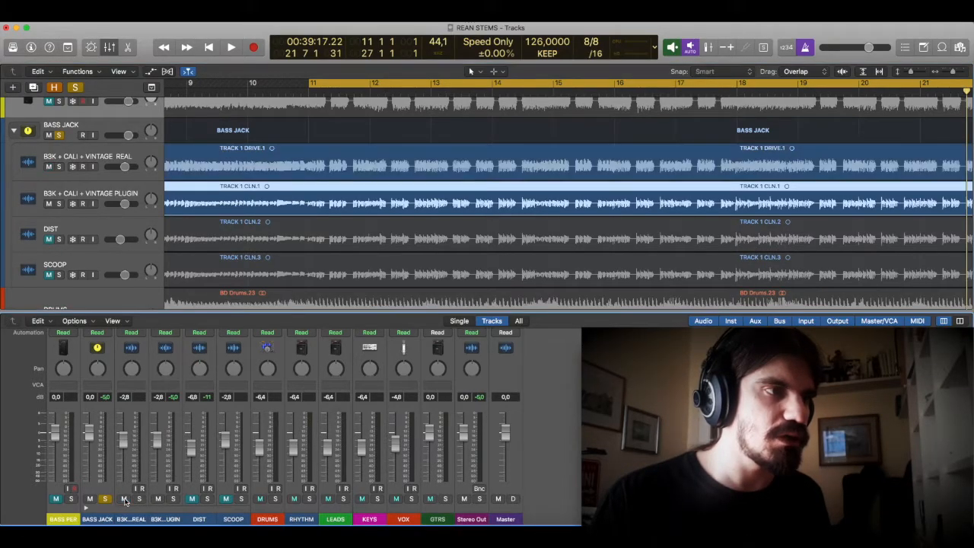
{"action": "left_click", "coordinate": [157, 500]}
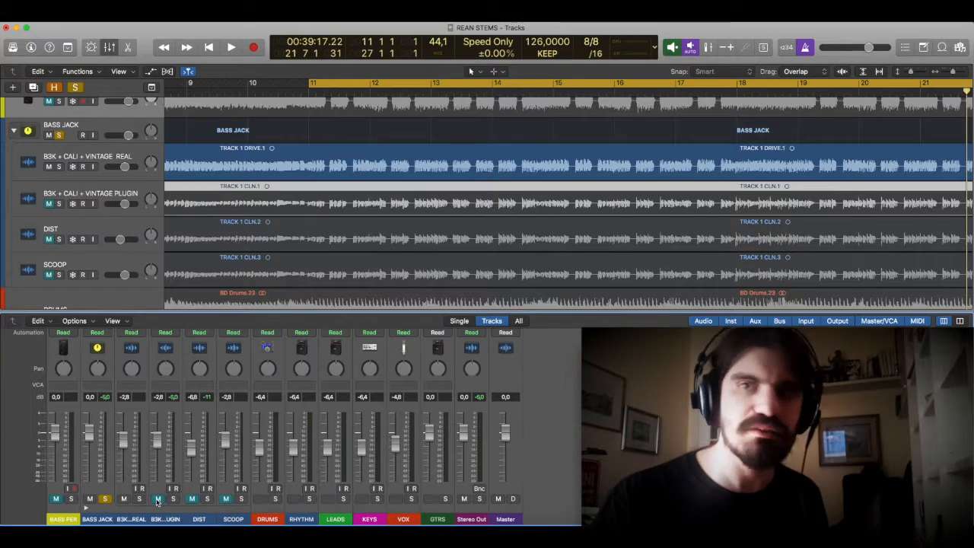
- Play the real-pedal bass, gradually soloing DRUMS, RHYTHM, LEADS, KEYS and VOX along with it, and stop playback
{"action": "key", "text": "space"}
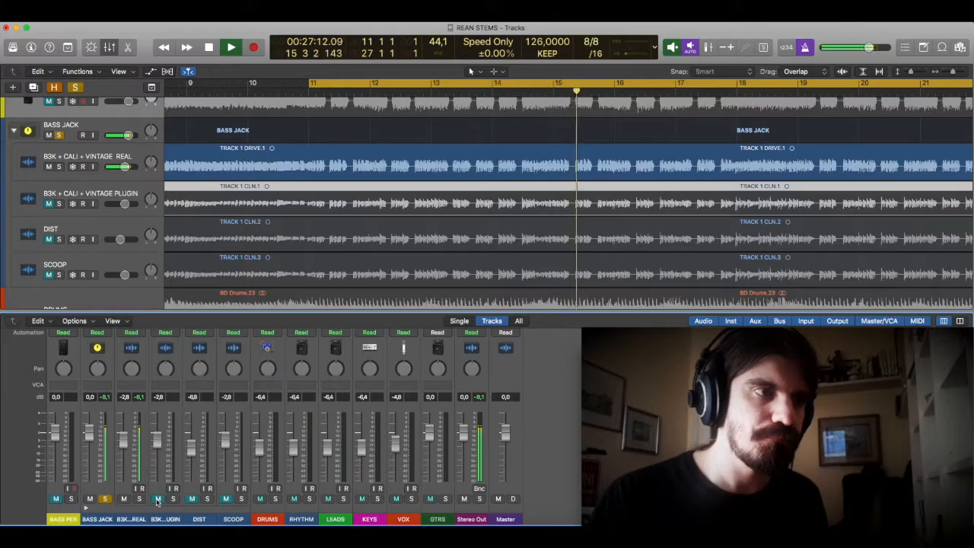
{"action": "left_click", "coordinate": [276, 500]}
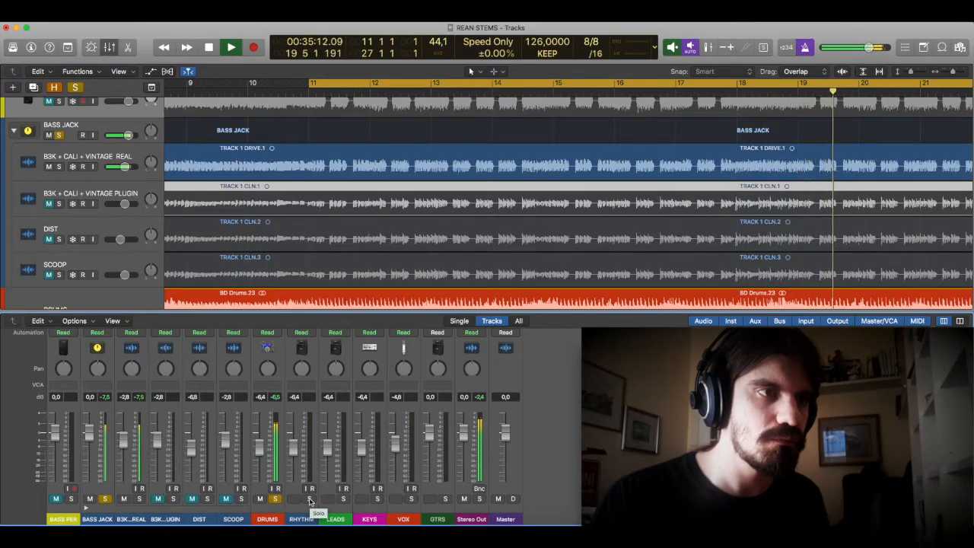
{"action": "left_click", "coordinate": [309, 499]}
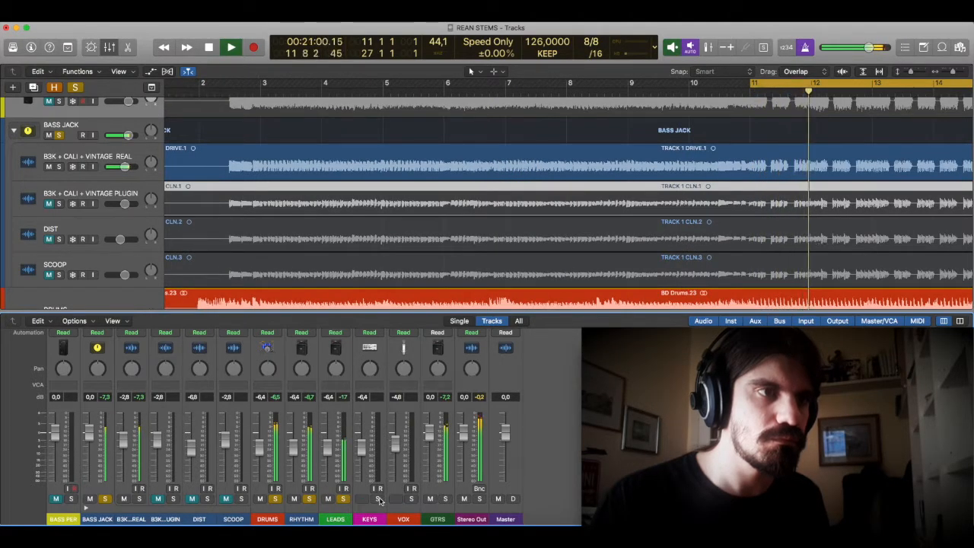
{"action": "left_click", "coordinate": [378, 498]}
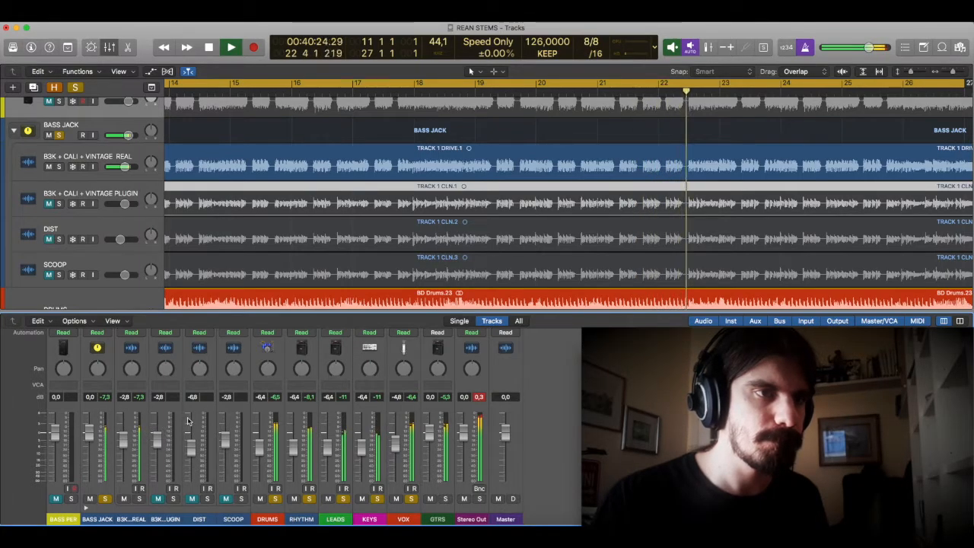
{"action": "key", "text": "space"}
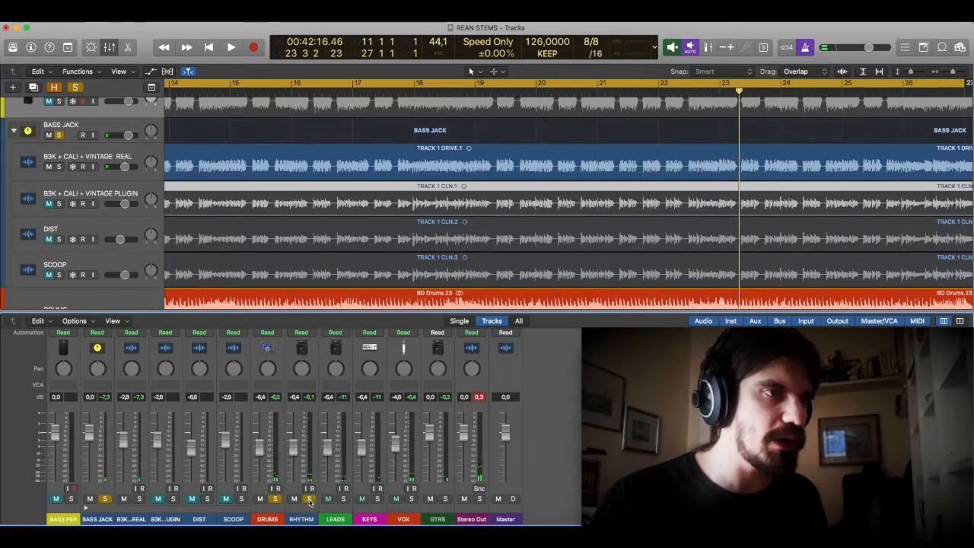
- Clear the solos on the backing tracks and BASS JACK, and solo only the BASS PER track
{"action": "left_click", "coordinate": [274, 500]}
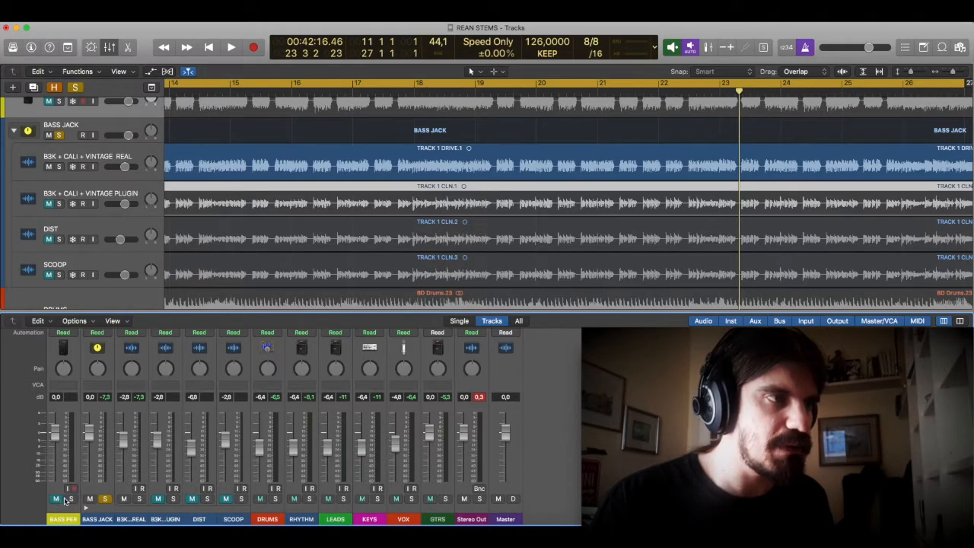
{"action": "left_click", "coordinate": [105, 499]}
{"action": "left_click", "coordinate": [72, 499]}
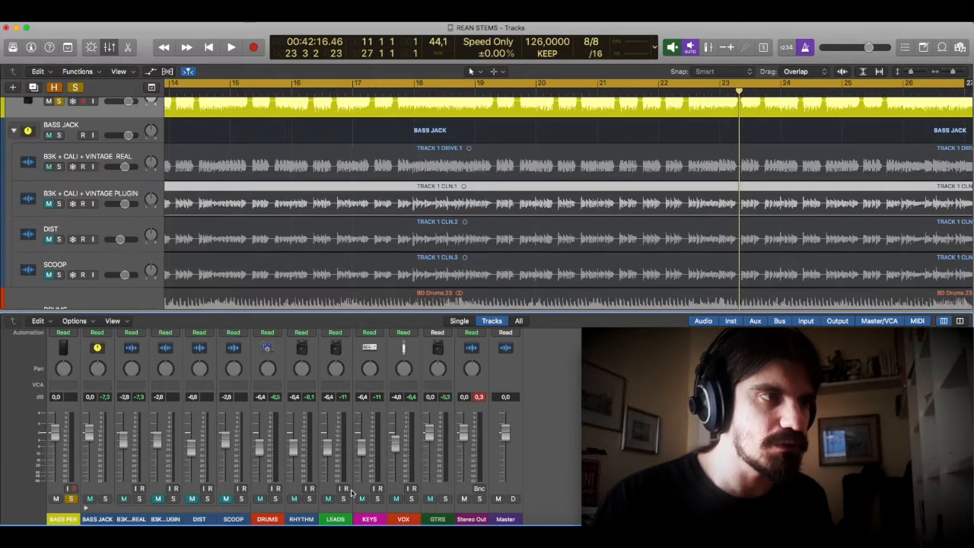
- Play the BASS PER track alone for comparison, stop playback, and clear its solo
{"action": "key", "text": "space"}
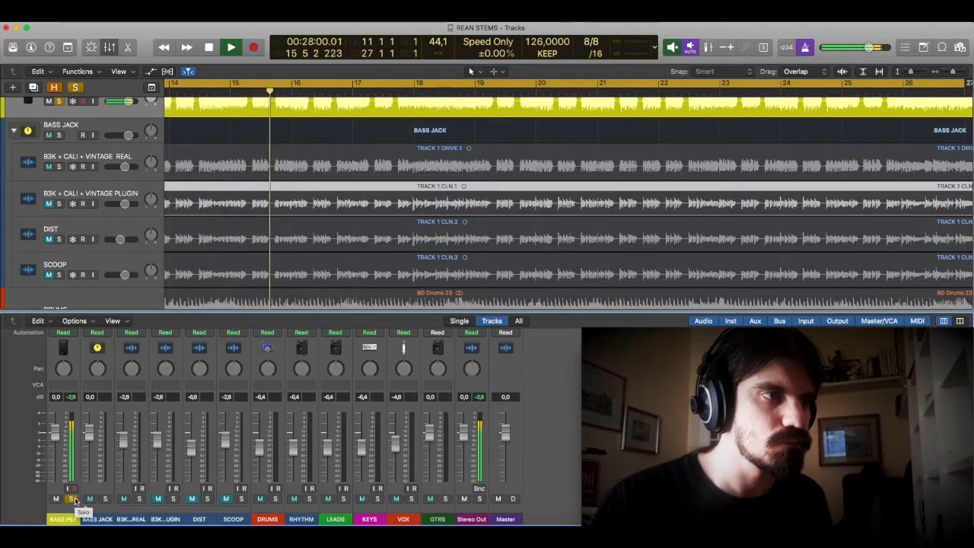
{"action": "key", "text": "space"}
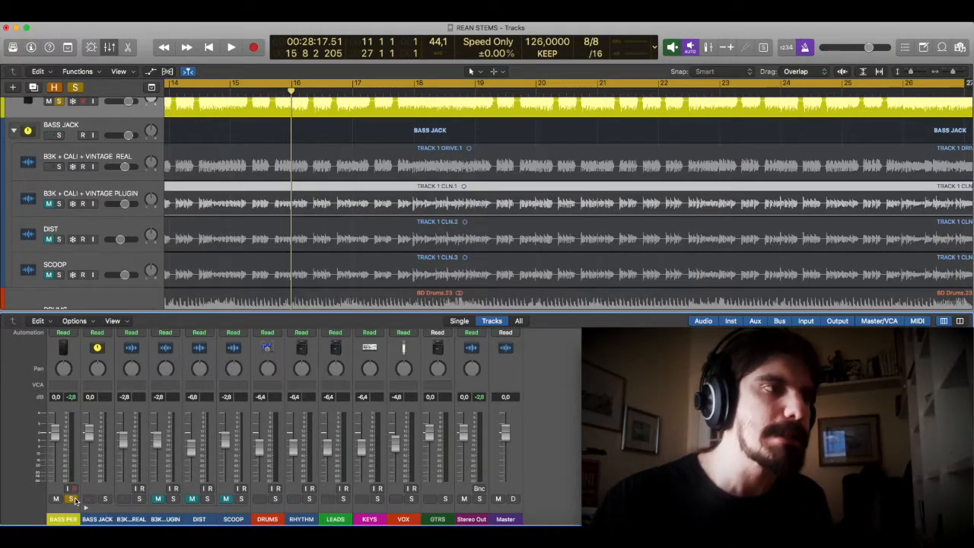
{"action": "left_click", "coordinate": [72, 499]}
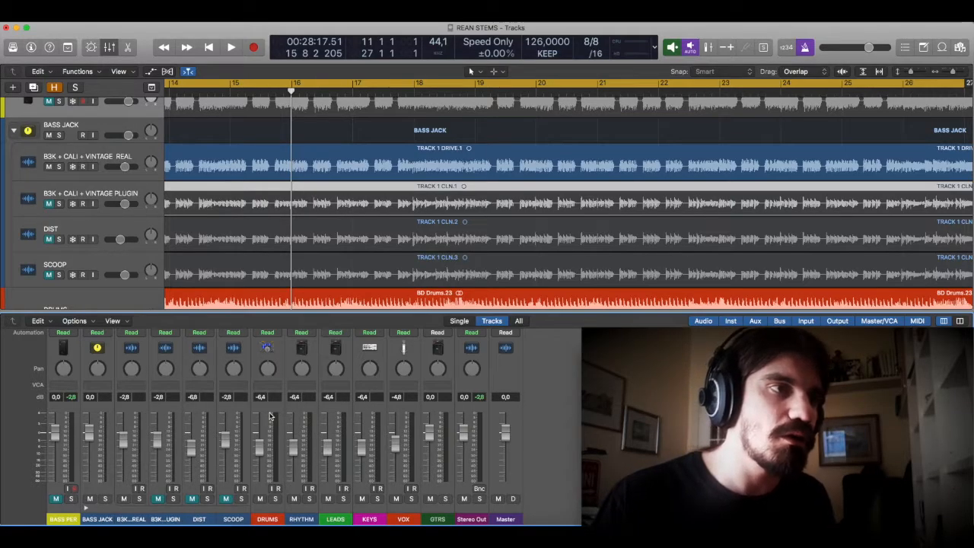
- Mute the B3K + CALI + VINTAGE REAL track and unmute the B3K + CALI + VINTAGE PLUGIN track
{"action": "scroll", "coordinate": [269, 416], "scroll_direction": "up", "scroll_amount": 5}
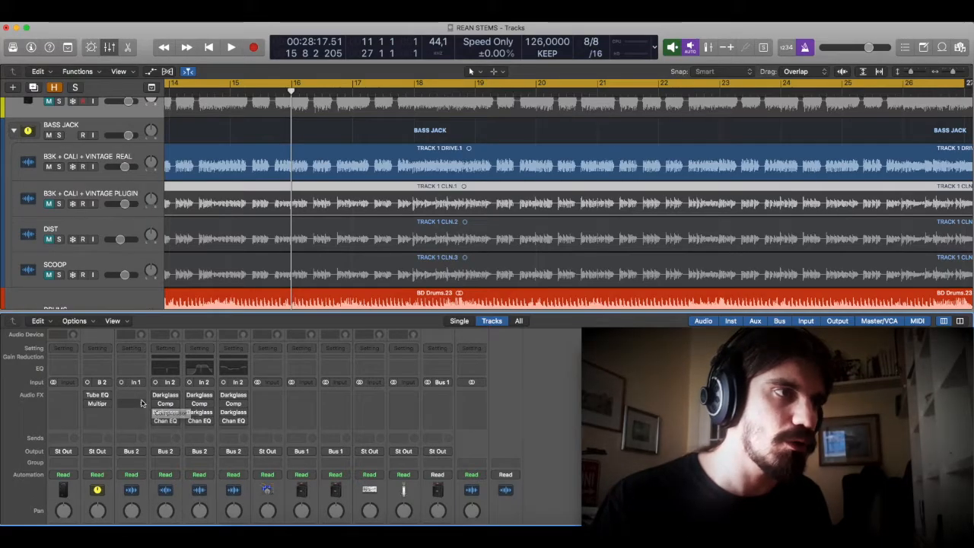
{"action": "scroll", "coordinate": [183, 457], "scroll_direction": "down", "scroll_amount": 5}
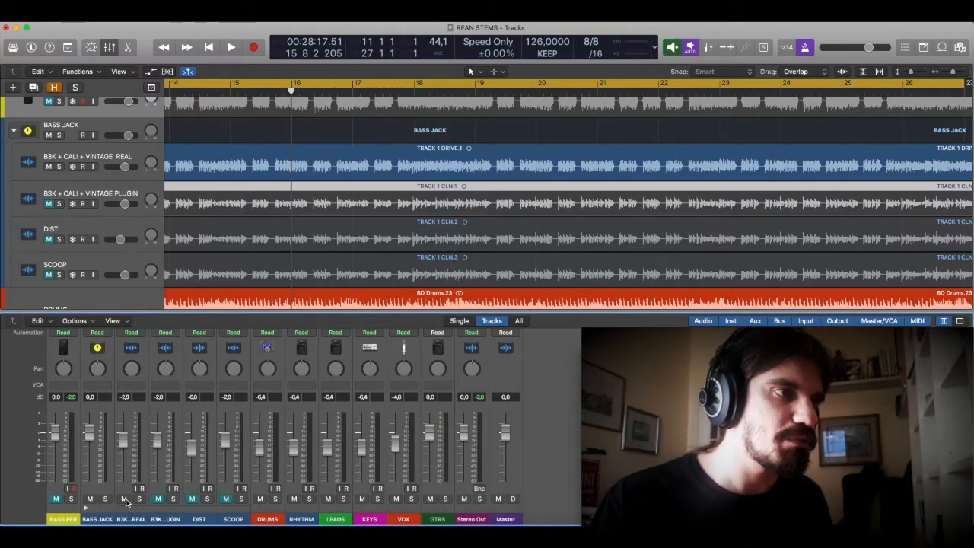
{"action": "left_click", "coordinate": [126, 500]}
{"action": "left_click", "coordinate": [157, 499]}
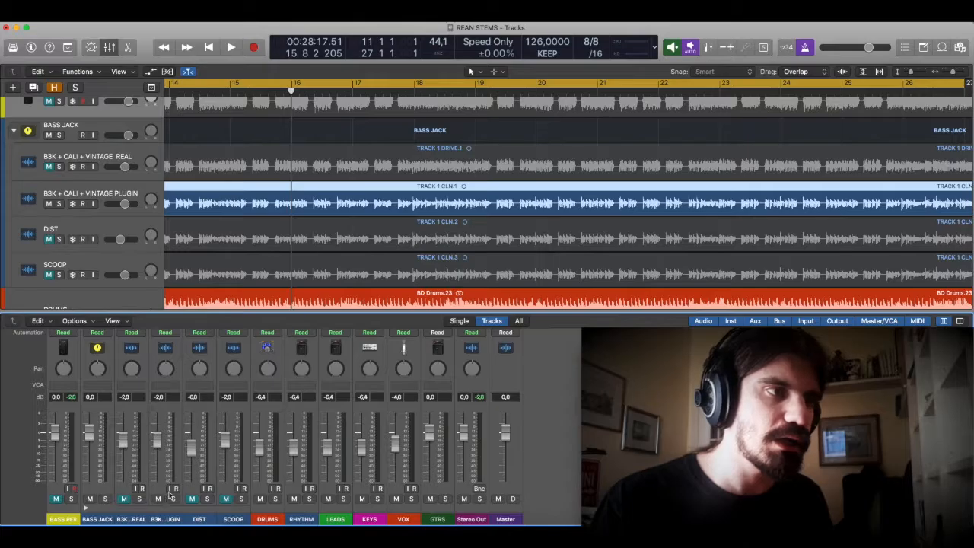
- Mute DRUMS, RHYTHM, LEADS, KEYS, VOX and GTRS, and play the B3K + CALI + VINTAGE PLUGIN bass alone
{"action": "scroll", "coordinate": [172, 466], "scroll_direction": "up", "scroll_amount": 5}
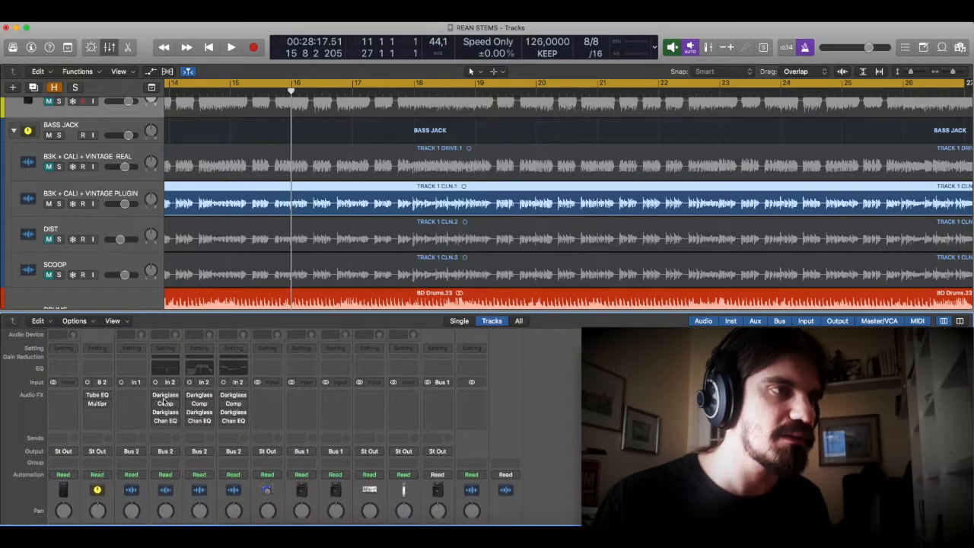
{"action": "scroll", "coordinate": [174, 457], "scroll_direction": "down", "scroll_amount": 5}
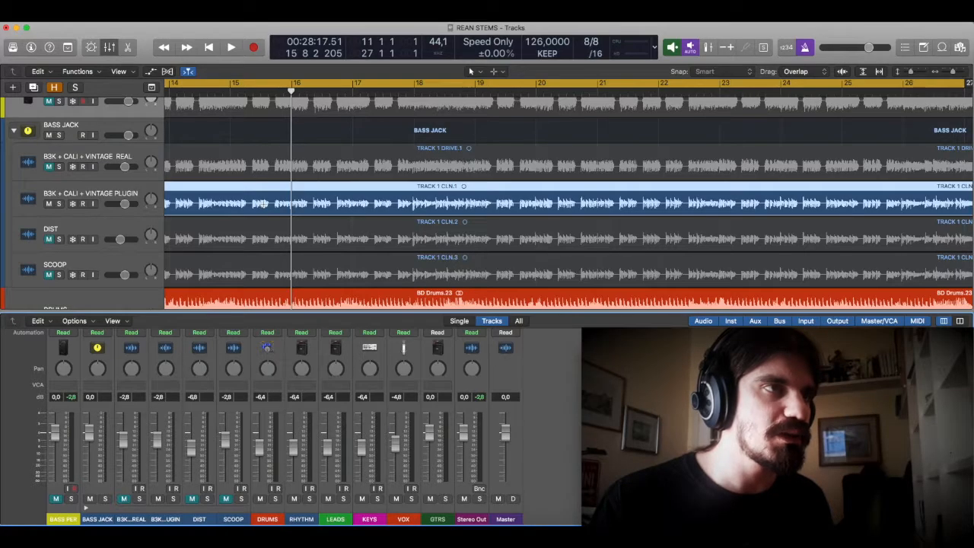
{"action": "key", "text": "space"}
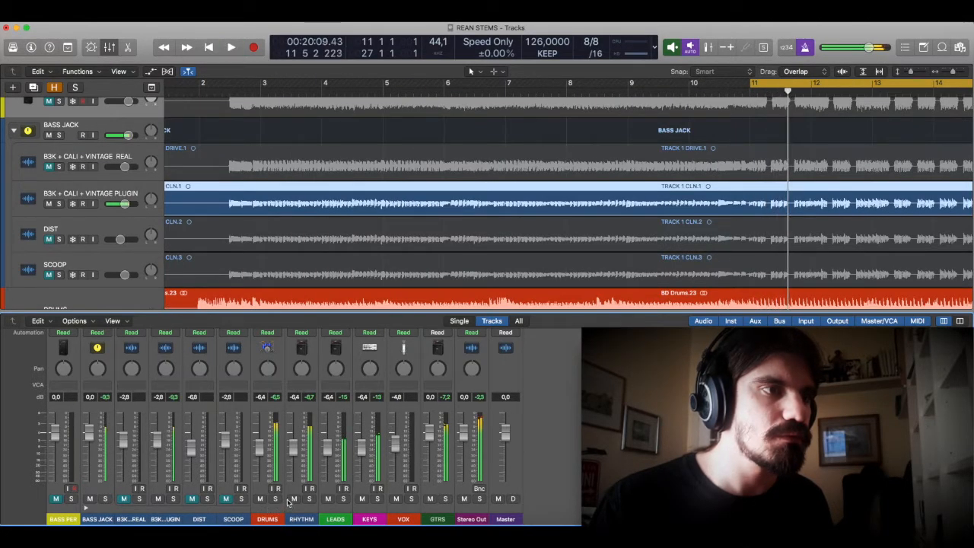
{"action": "left_click", "coordinate": [260, 499]}
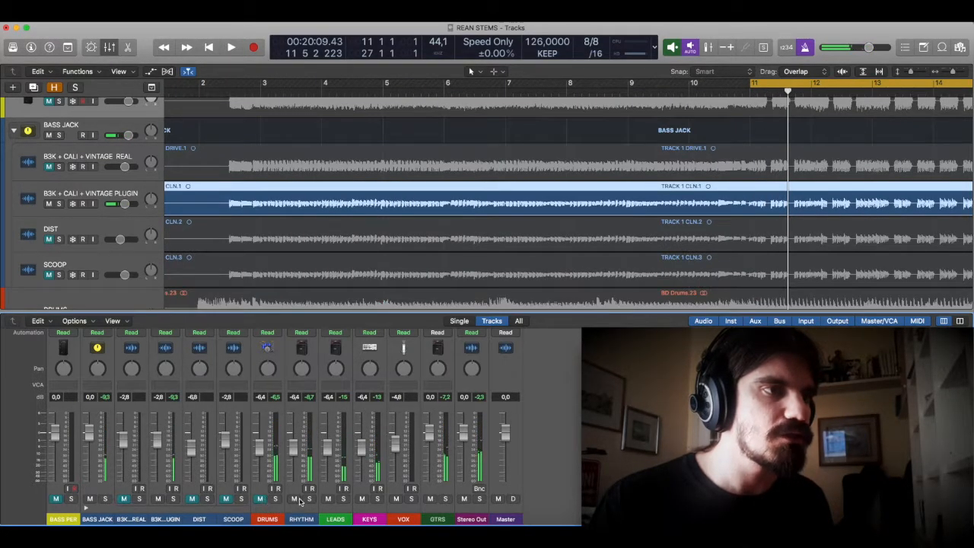
{"action": "left_click", "coordinate": [328, 498]}
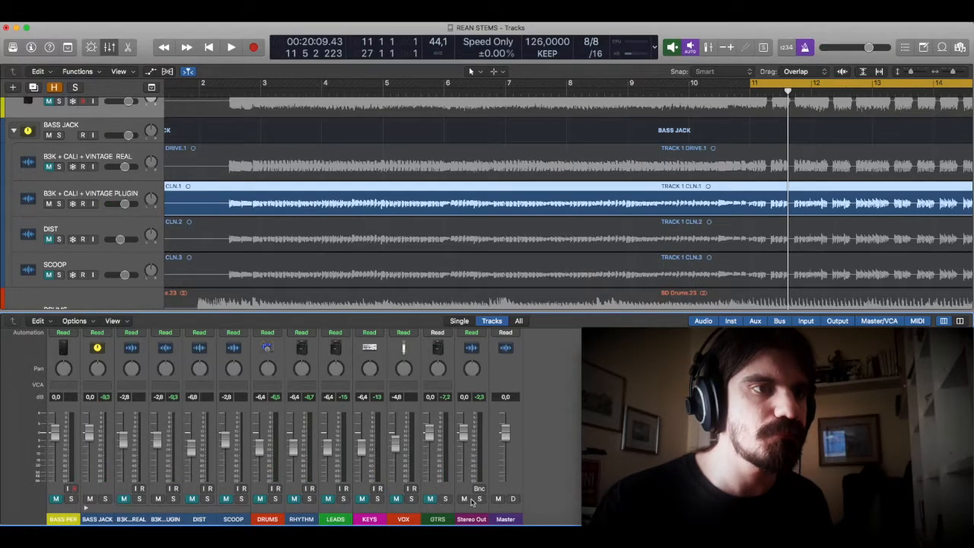
{"action": "key", "text": "space"}
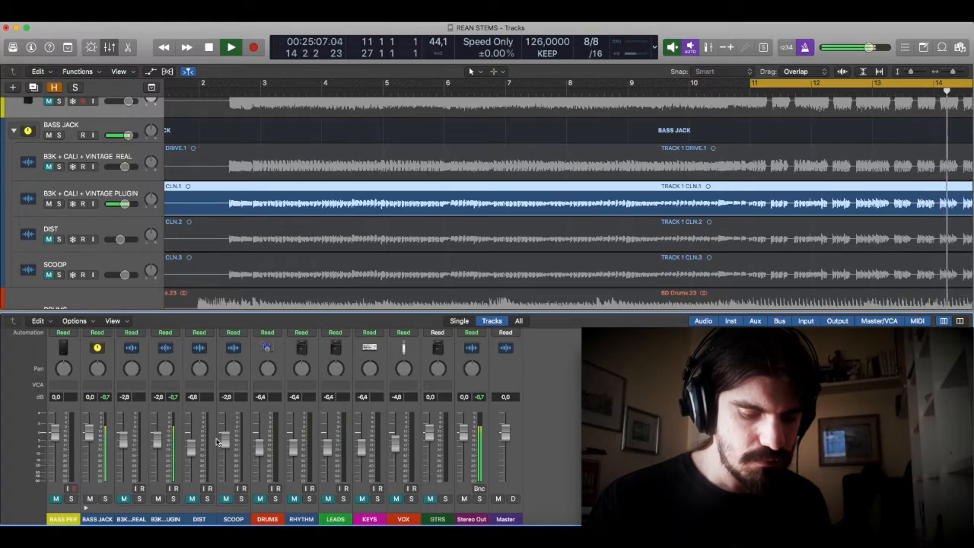
{"action": "key", "text": "space"}
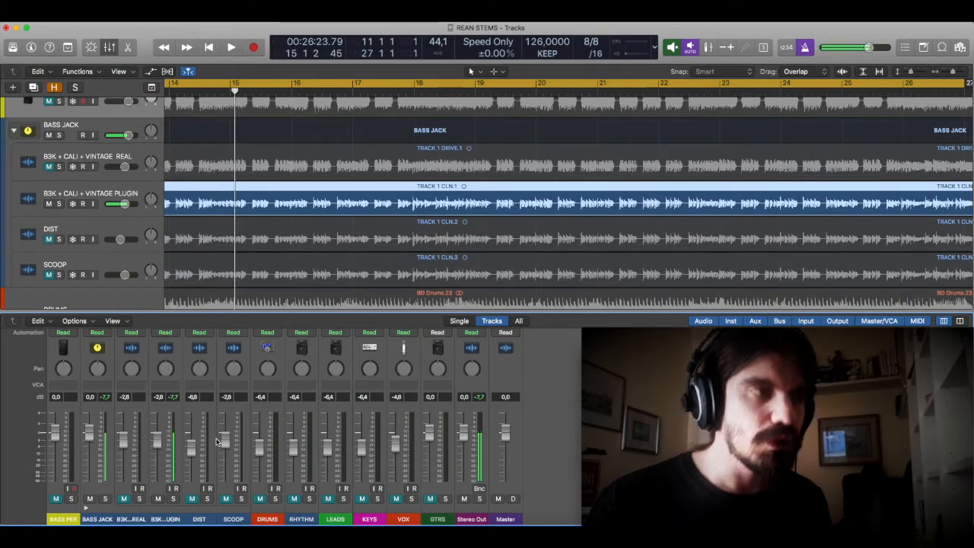
- Open the first Darkglass Ultra plugin on the B3K + CALI + VINTAGE PLUGIN track, move its window aside, and play the bass with it enabled
{"action": "scroll", "coordinate": [188, 375], "scroll_direction": "up", "scroll_amount": 6}
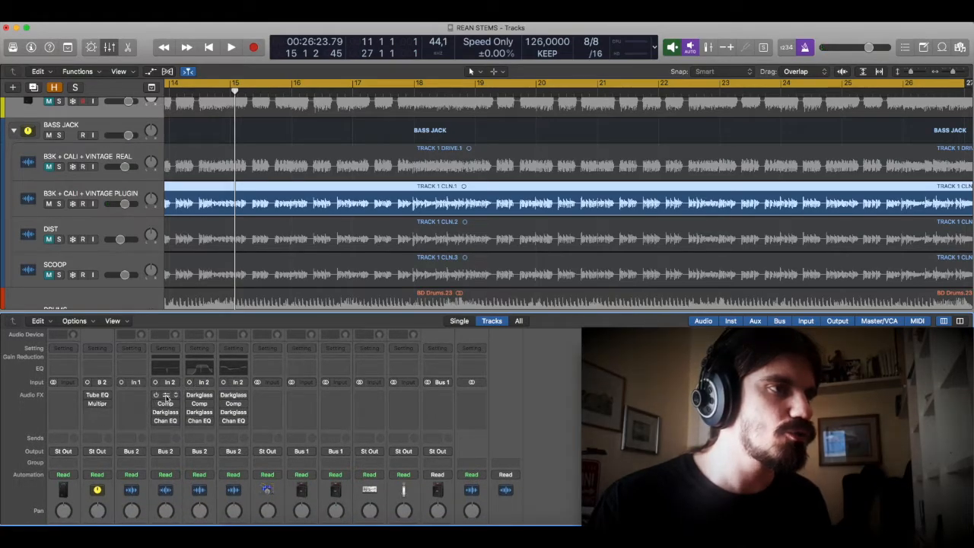
{"action": "left_click", "coordinate": [166, 396]}
{"action": "left_click_drag", "start_coordinate": [284, 42], "coordinate": [231, 41]}
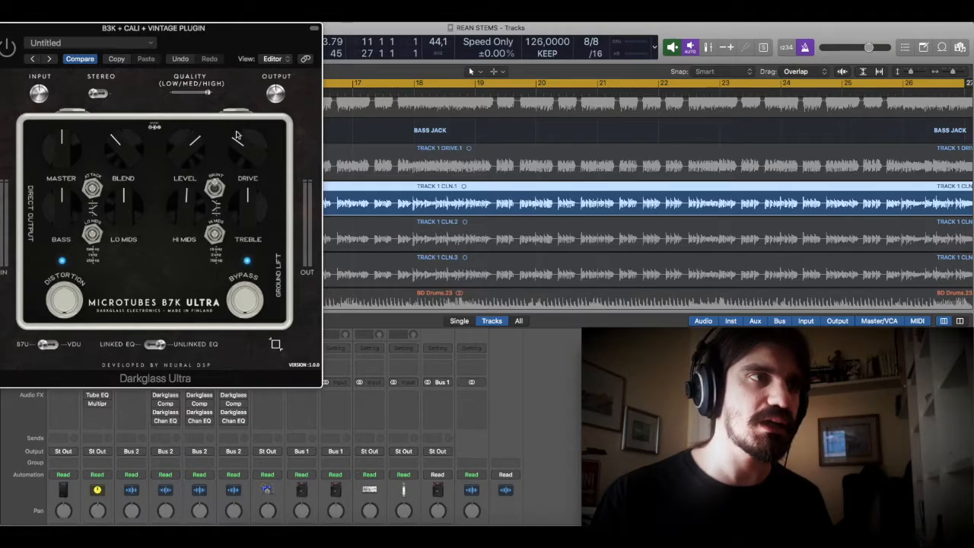
{"action": "key", "text": "space"}
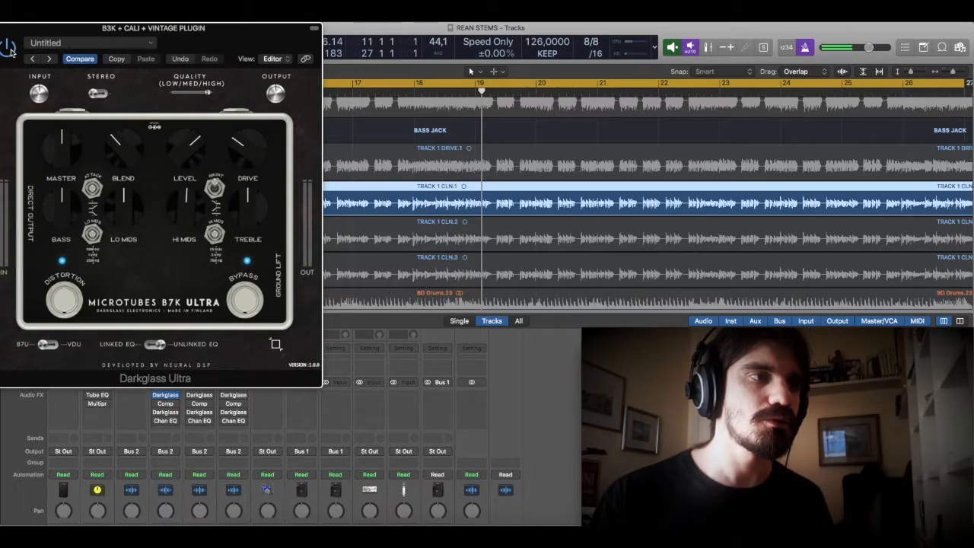
- Open the Compressor on the B3K + CALI + VINTAGE PLUGIN track and enable it while the bass plays
{"action": "left_click", "coordinate": [165, 404]}
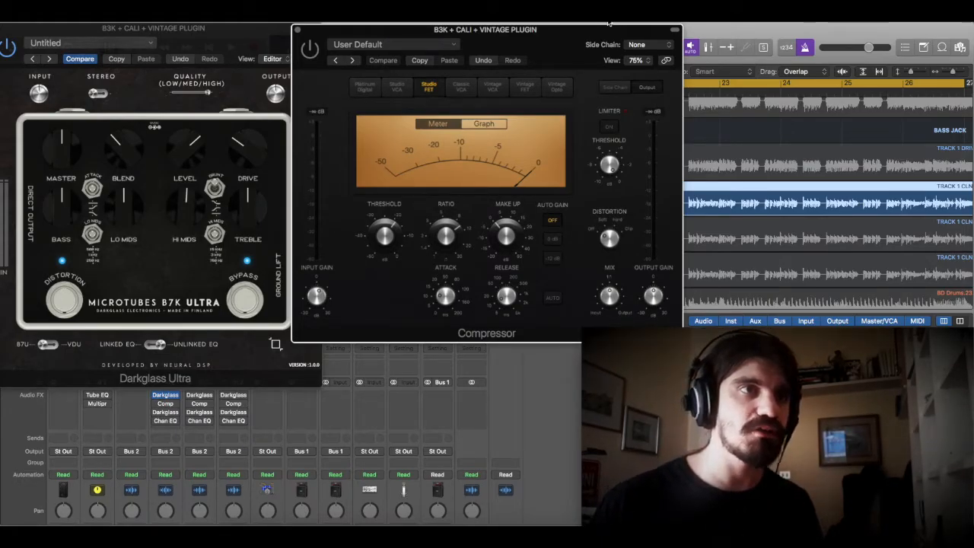
{"action": "mouse_move", "coordinate": [448, 234]}
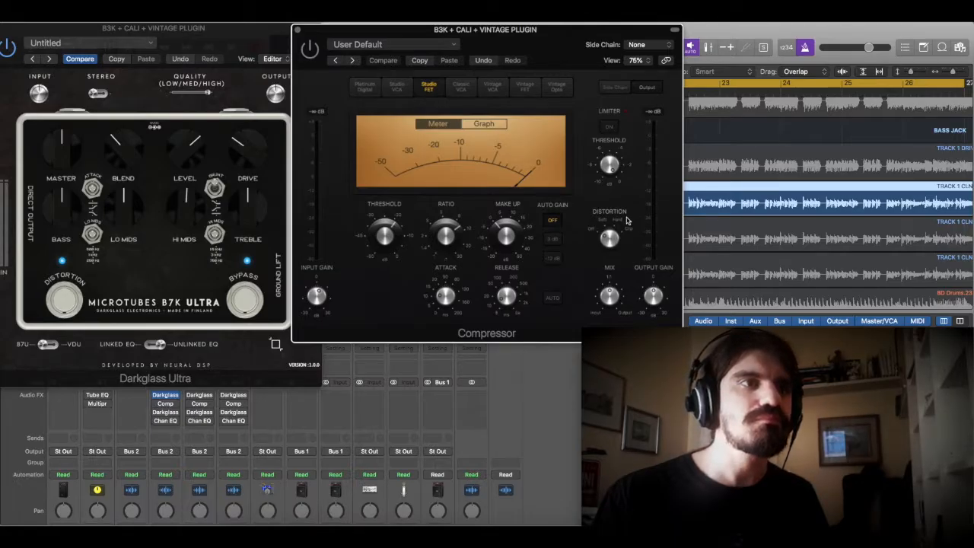
{"action": "mouse_move", "coordinate": [315, 301]}
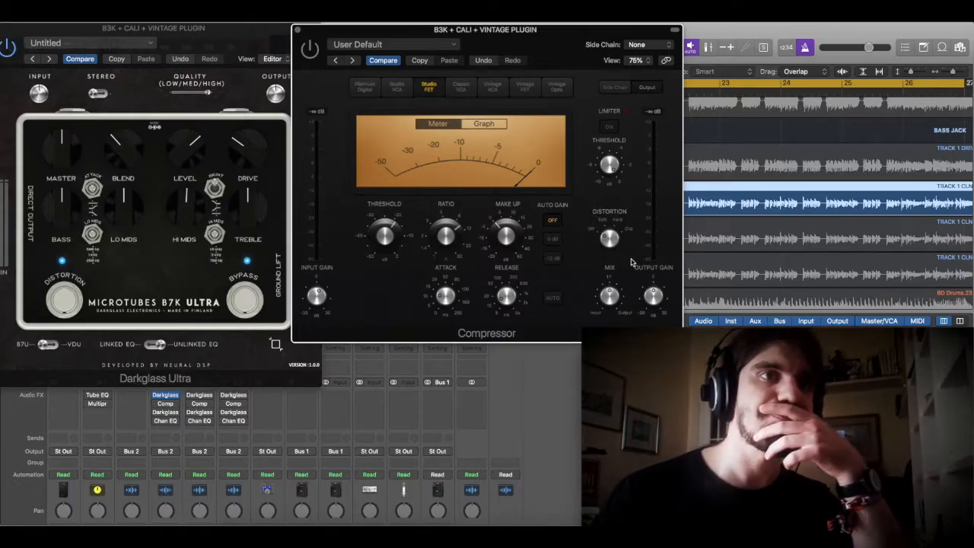
{"action": "mouse_move", "coordinate": [614, 296]}
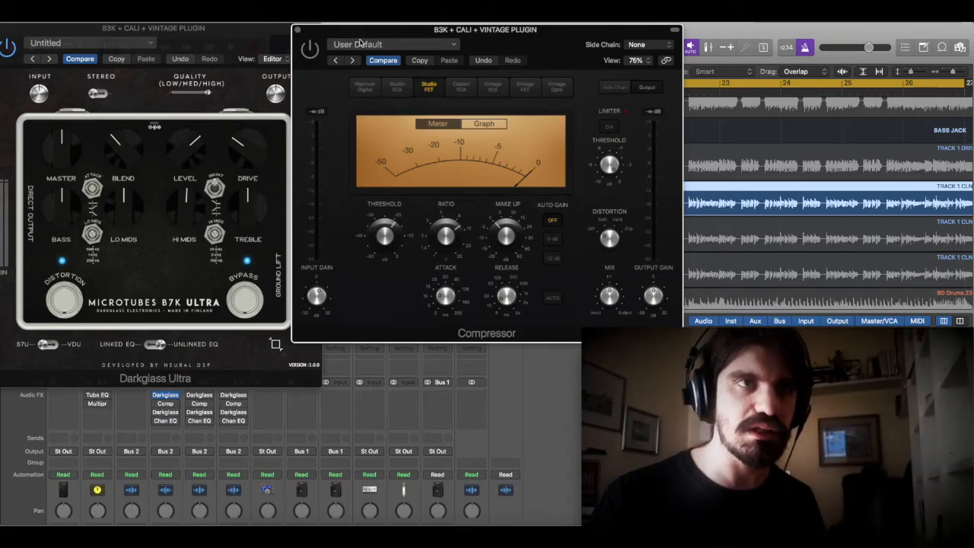
{"action": "key", "text": "space"}
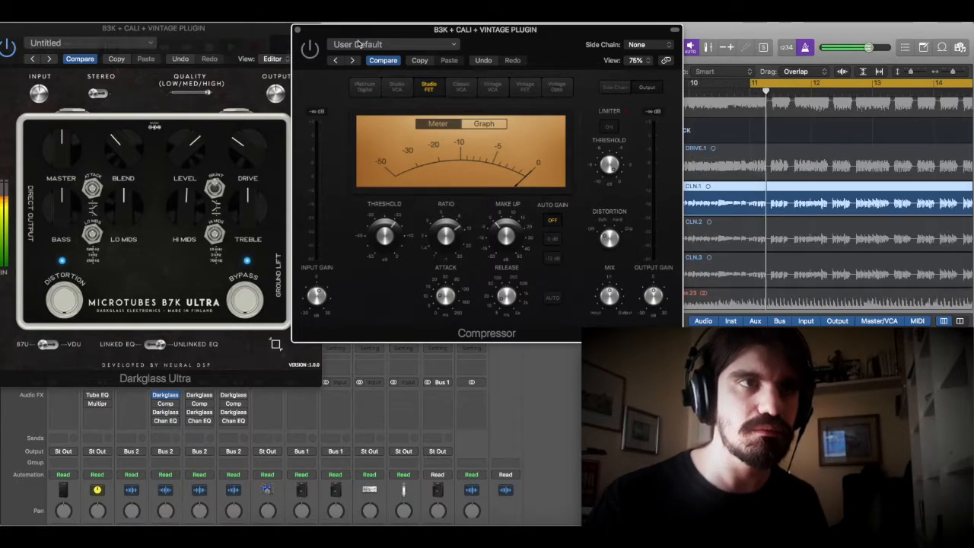
{"action": "left_click", "coordinate": [311, 50]}
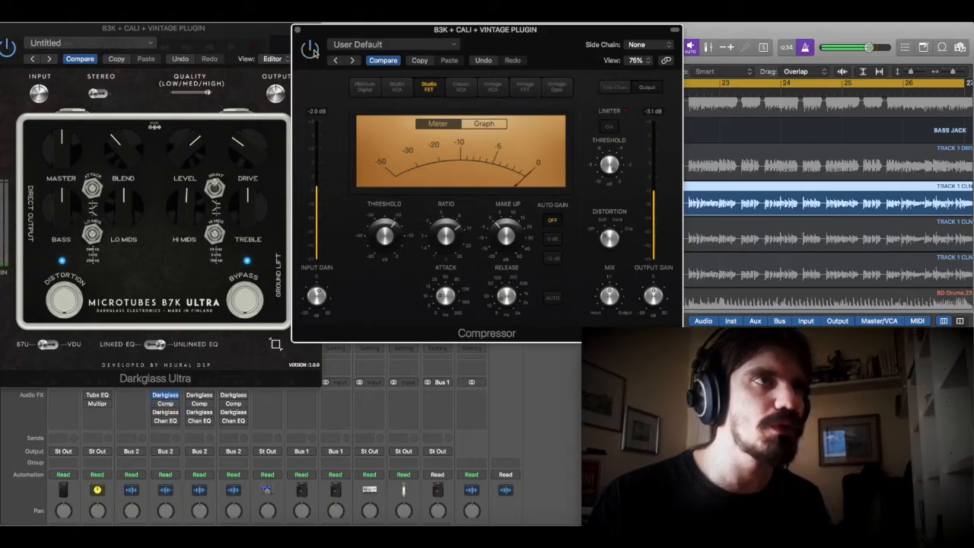
- Open the second Darkglass plugin, the Vintage Ultra, on the same track and play the bass through the plugin chain
{"action": "mouse_move", "coordinate": [157, 405]}
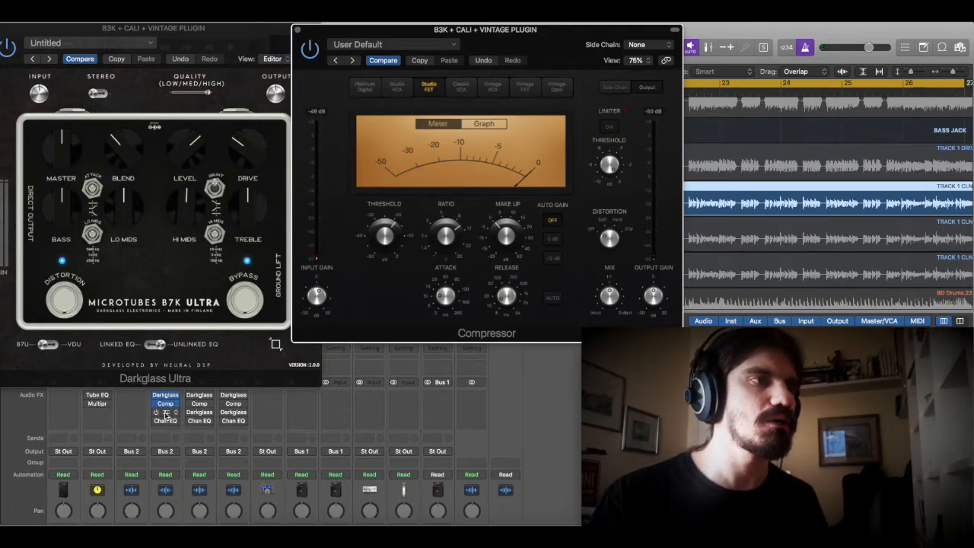
{"action": "left_click", "coordinate": [166, 413]}
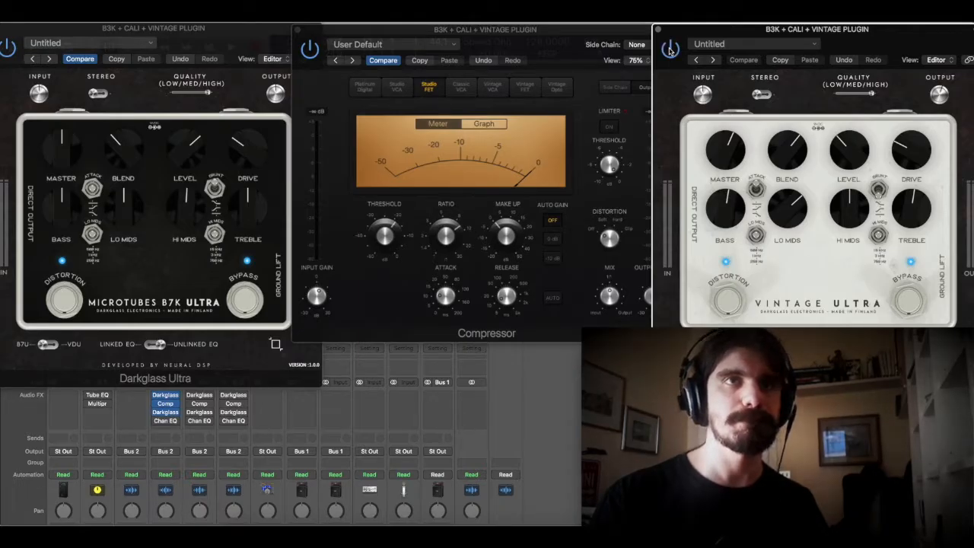
{"action": "key", "text": "space"}
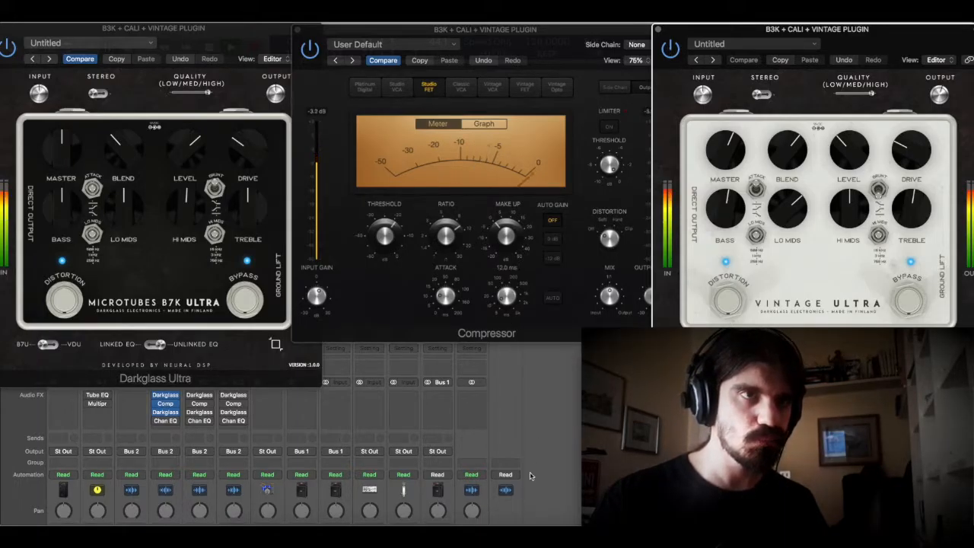
{"action": "scroll", "coordinate": [553, 448], "scroll_direction": "down", "scroll_amount": 5}
{"action": "scroll", "coordinate": [553, 448], "scroll_direction": "down", "scroll_amount": 1}
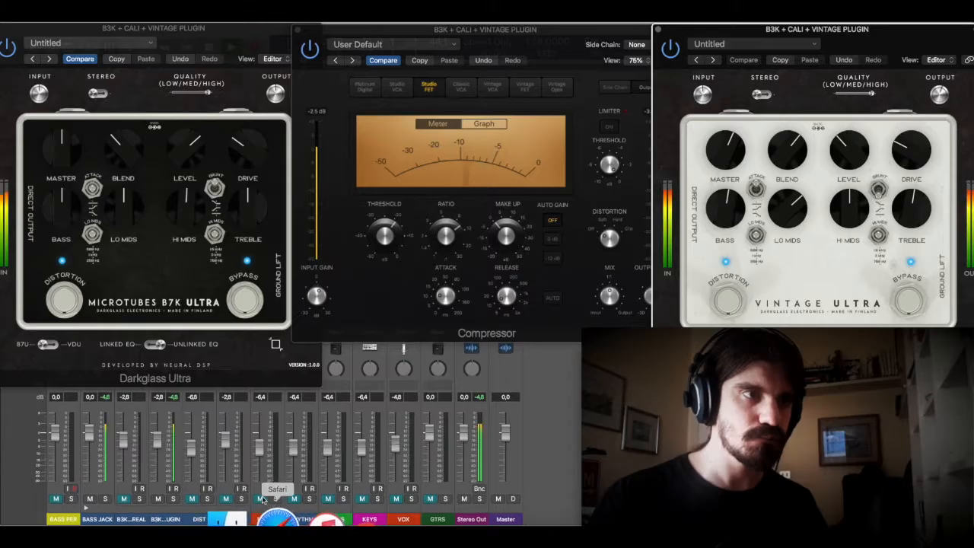
- Unmute DRUMS, RHYTHM and GTRS during playback, and compare the mix with the Vintage Ultra bypassed and re-enabled
{"action": "left_click", "coordinate": [276, 500]}
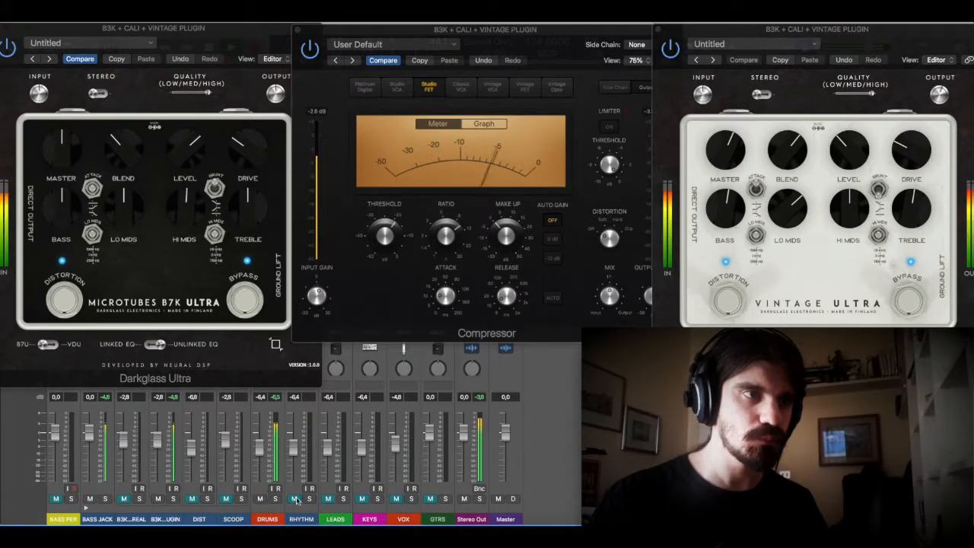
{"action": "left_click", "coordinate": [294, 501]}
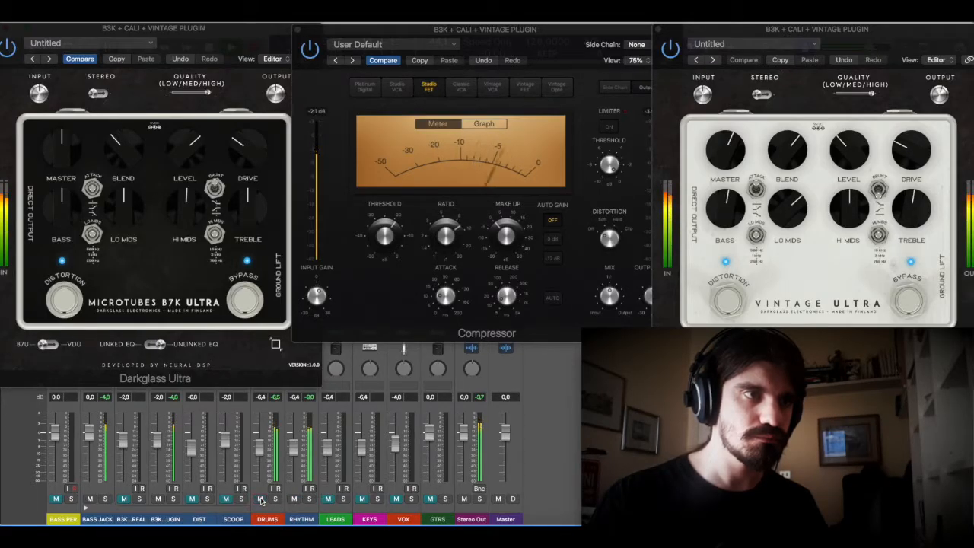
{"action": "left_click", "coordinate": [430, 499]}
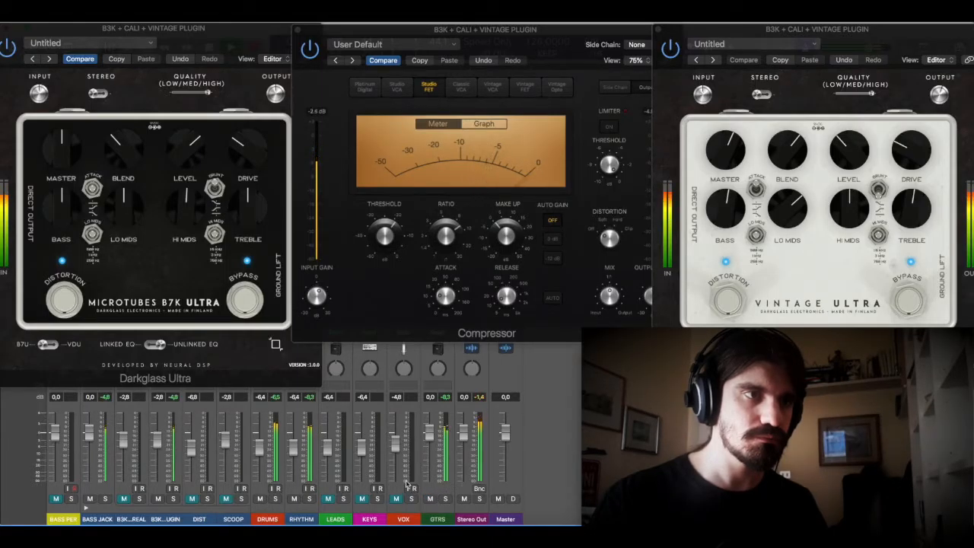
{"action": "left_click", "coordinate": [329, 500]}
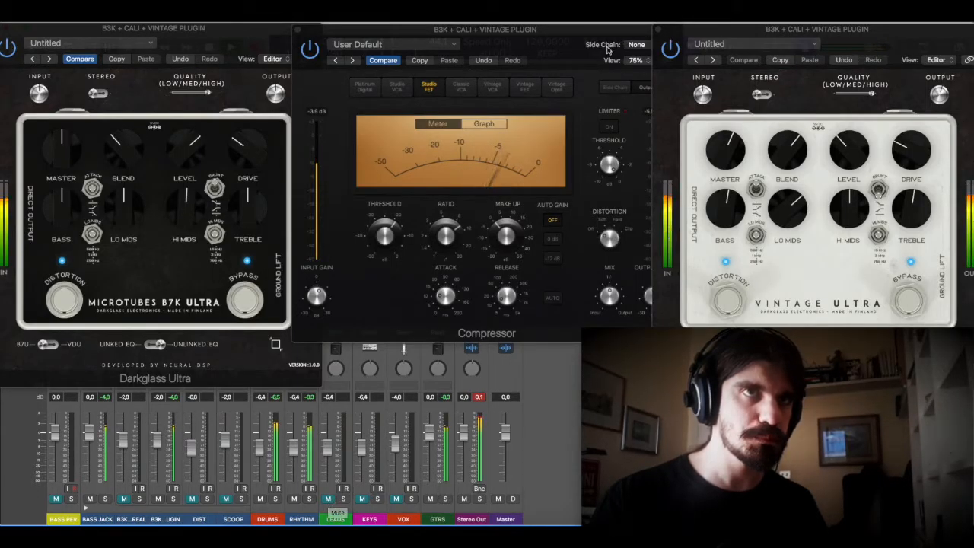
{"action": "left_click", "coordinate": [673, 51]}
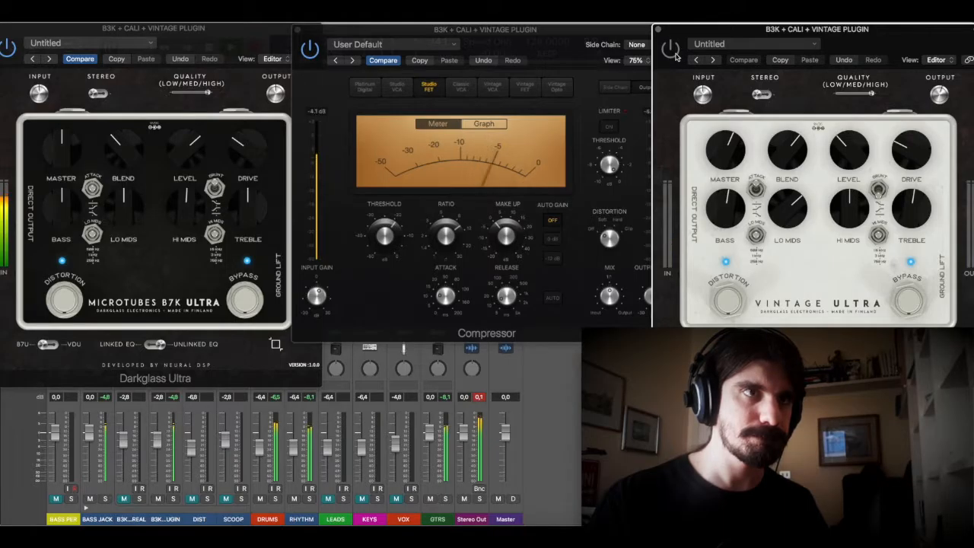
{"action": "left_click", "coordinate": [674, 52]}
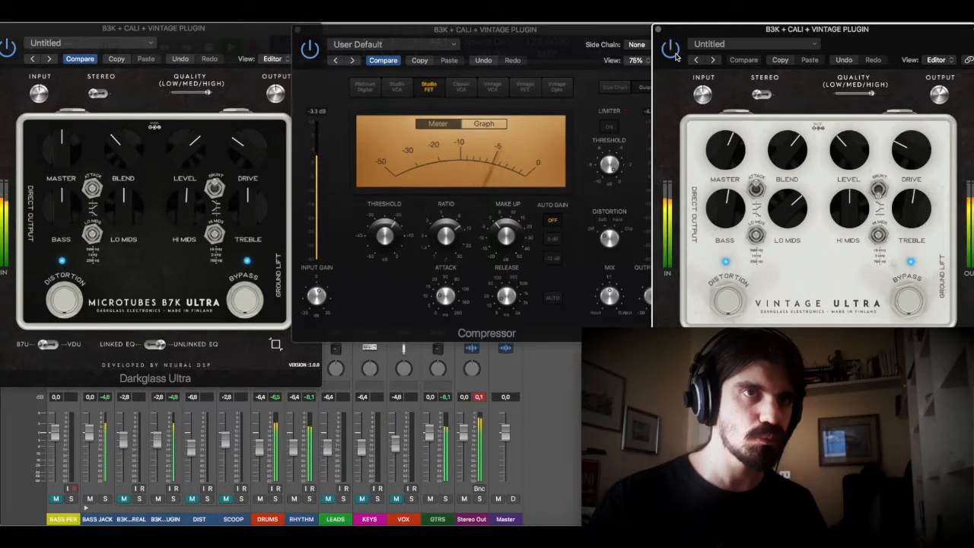
- Add LEADS and KEYS to the playing mix, and compare it with the Vintage Ultra off and on again
{"action": "left_click", "coordinate": [329, 500]}
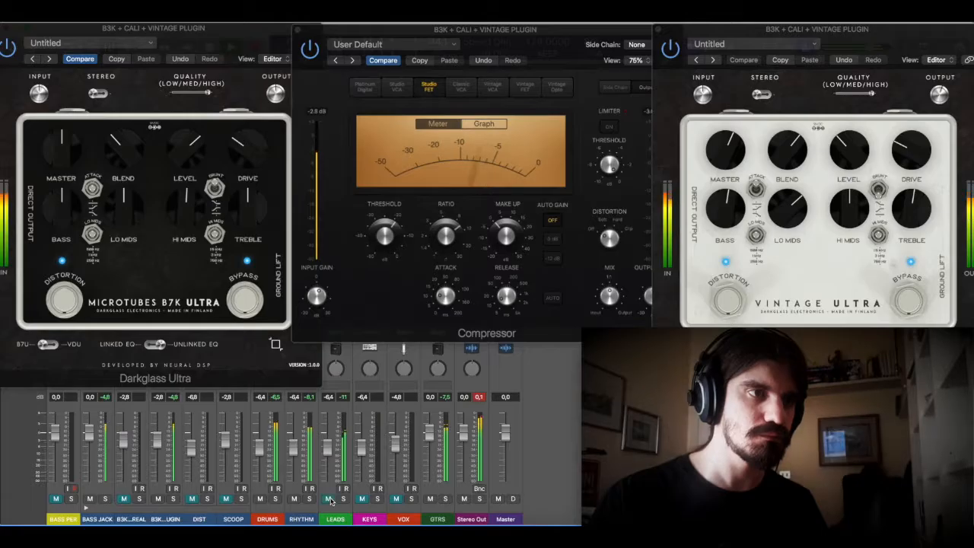
{"action": "left_click", "coordinate": [363, 500]}
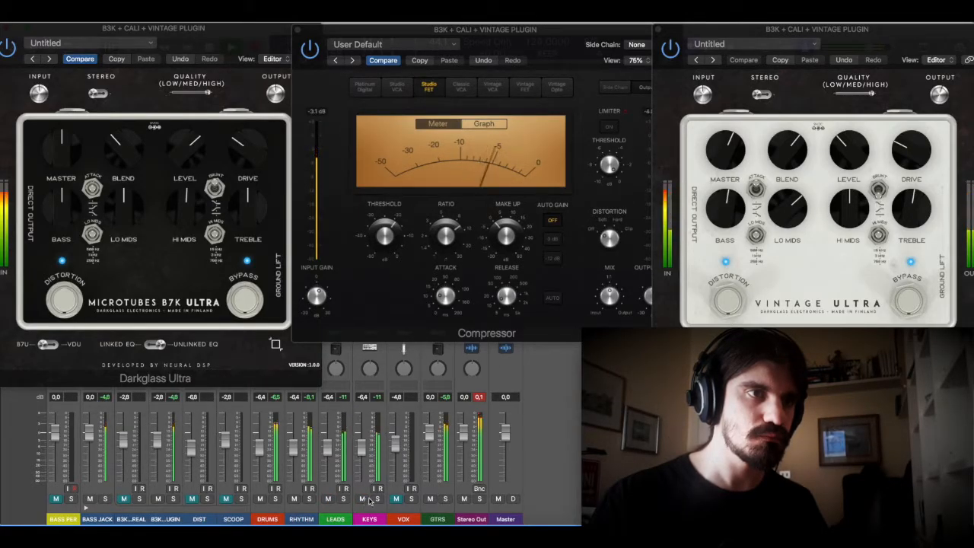
{"action": "left_click", "coordinate": [671, 48]}
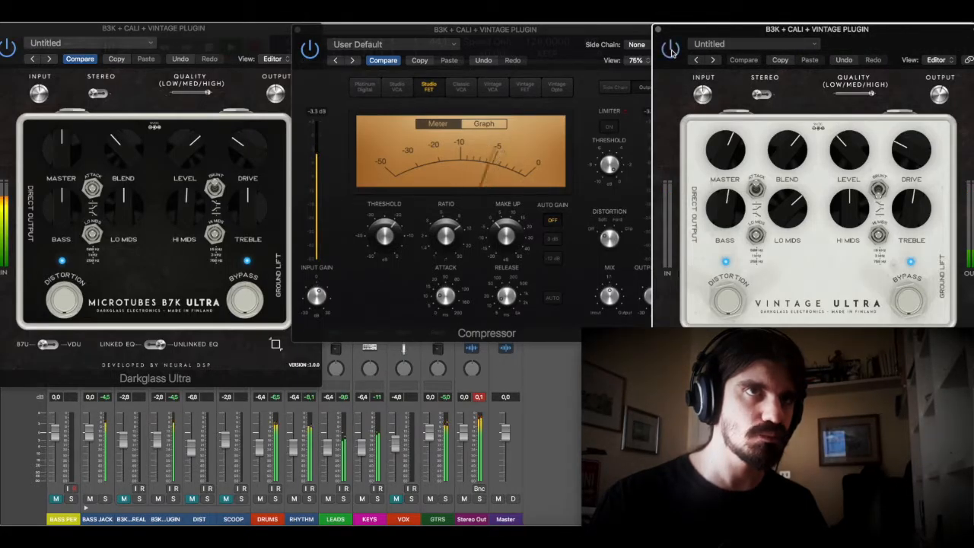
{"action": "left_click", "coordinate": [670, 47]}
- Mute the DRUMS, RHYTHM, LEADS, KEYS and VOX tracks again, leaving VOX out of the mix
{"action": "left_click", "coordinate": [397, 500]}
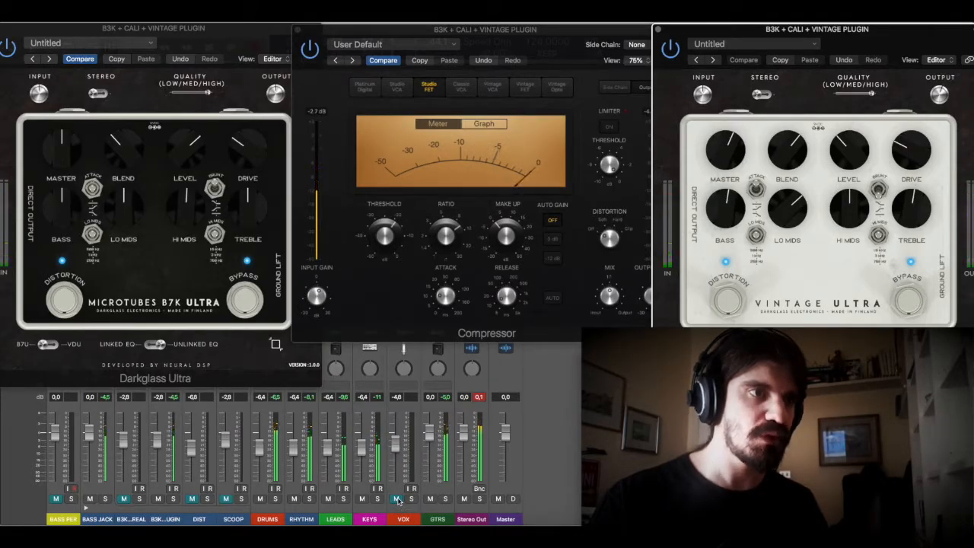
{"action": "left_click", "coordinate": [364, 500]}
{"action": "left_click", "coordinate": [328, 500]}
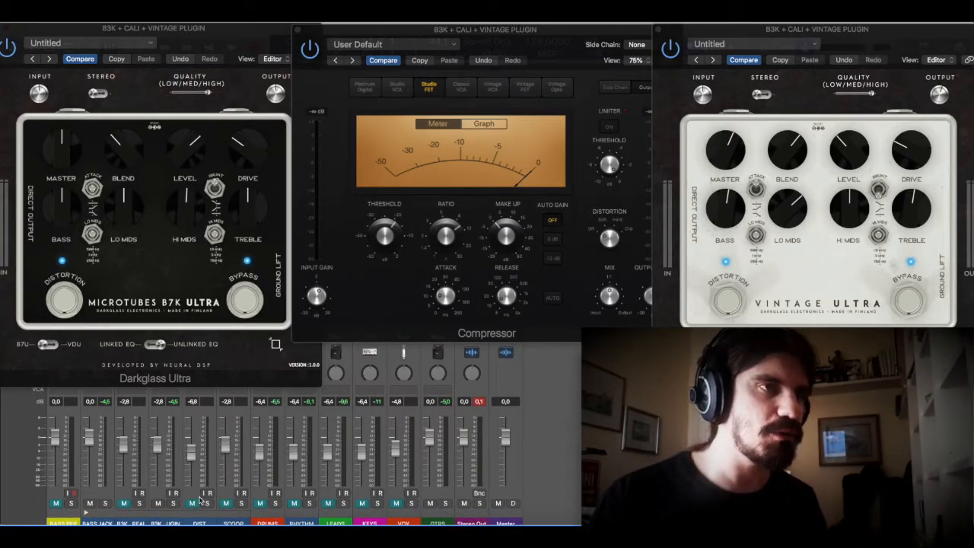
- Close the windows of the Microtubes B7K Ultra, the Compressor and the Vintage Ultra
{"action": "left_click_drag", "start_coordinate": [236, 28], "coordinate": [278, 31]}
{"action": "left_click", "coordinate": [37, 30]}
{"action": "left_click", "coordinate": [298, 30]}
{"action": "left_click", "coordinate": [659, 30]}
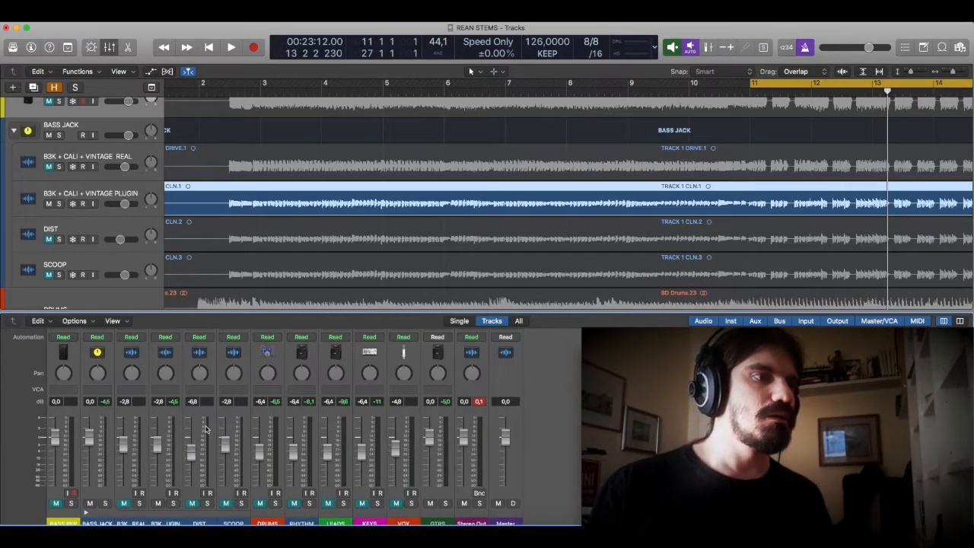
- Play the plugin bass alone, and switch to the real-pedal bass during playback by muting the PLUGIN track and unmuting the REAL track
{"action": "scroll", "coordinate": [152, 472], "scroll_direction": "down", "scroll_amount": 1}
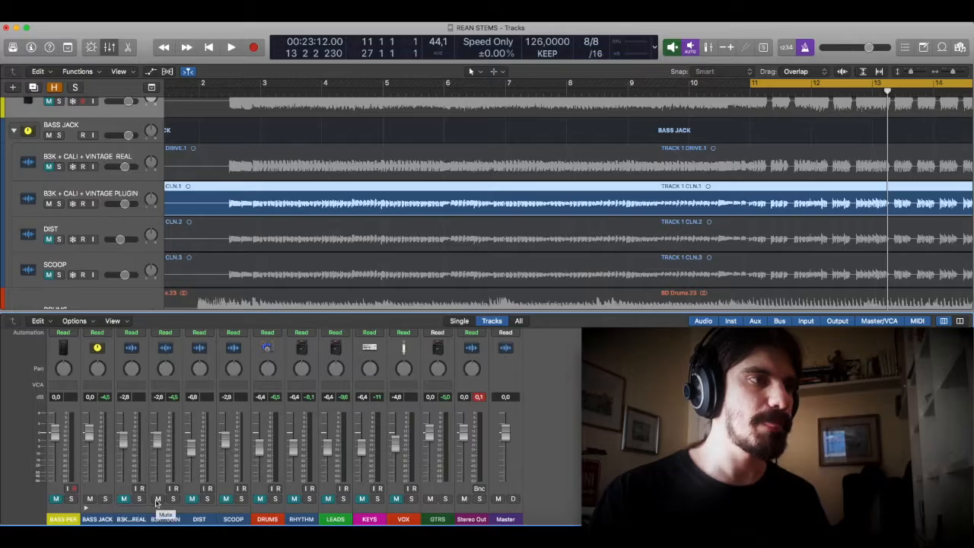
{"action": "key", "text": "space"}
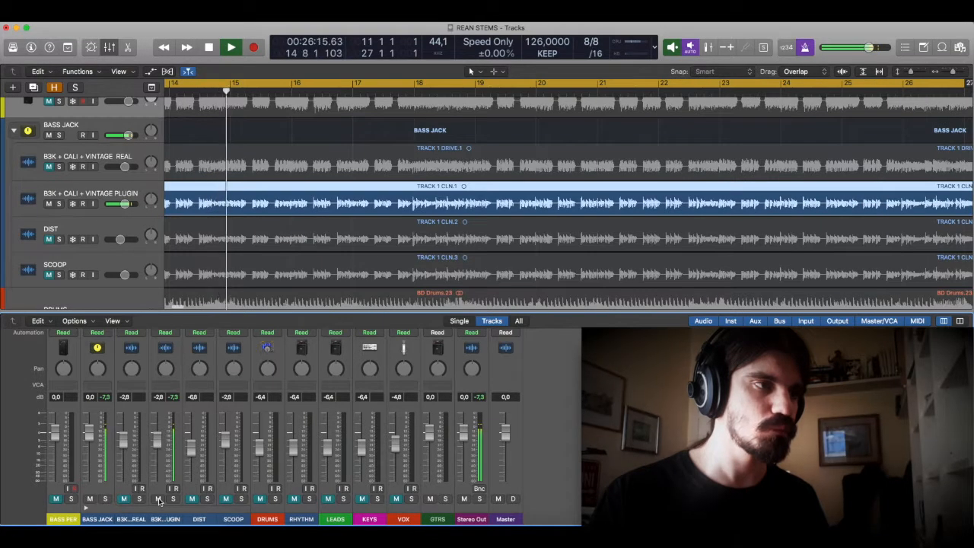
{"action": "left_click", "coordinate": [158, 500]}
{"action": "left_click", "coordinate": [125, 499]}
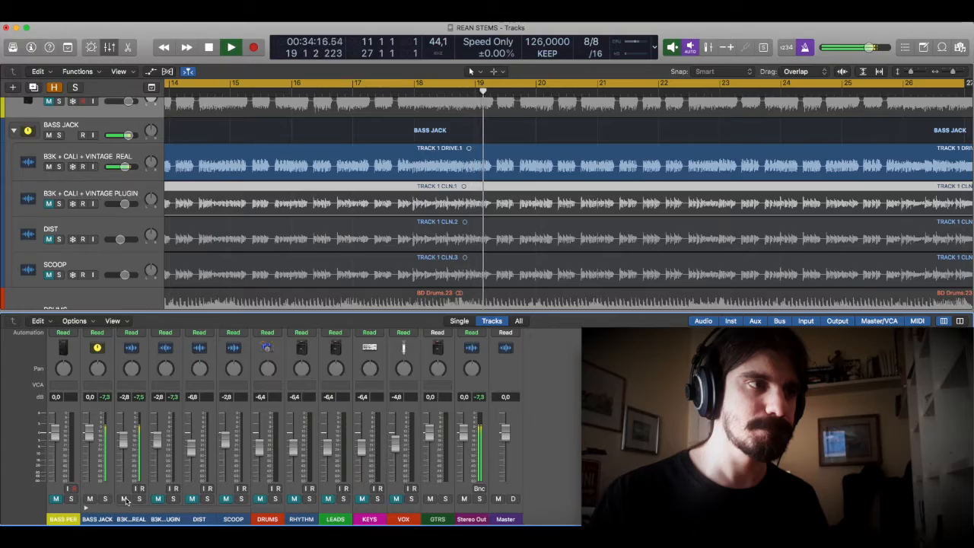
- Switch playback from the REAL bass to the PLUGIN bass, and unmute the DRUMS, RHYTHM, LEADS, KEYS and VOX tracks
{"action": "left_click", "coordinate": [127, 501]}
{"action": "left_click", "coordinate": [158, 499]}
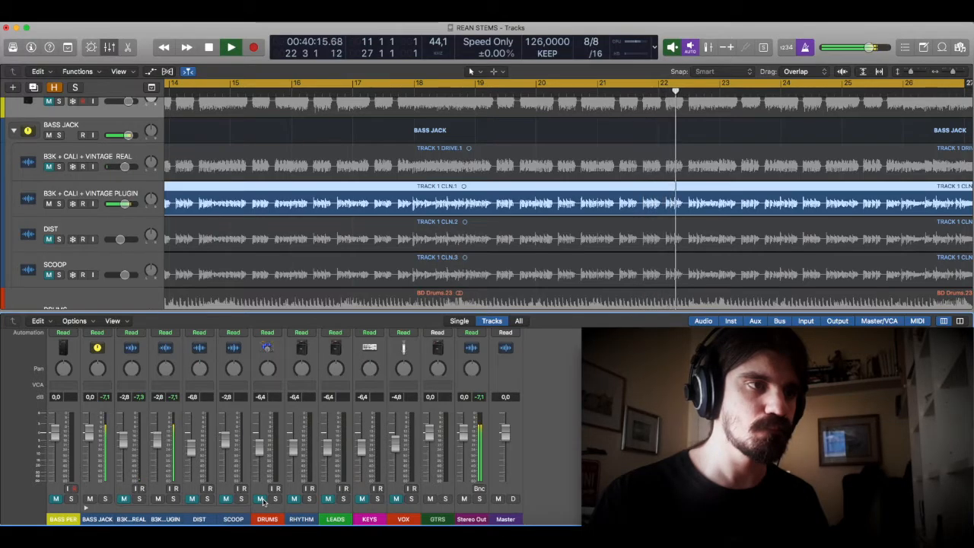
{"action": "left_click", "coordinate": [260, 500]}
{"action": "left_click", "coordinate": [295, 500]}
{"action": "left_click", "coordinate": [328, 499]}
{"action": "left_click", "coordinate": [362, 499]}
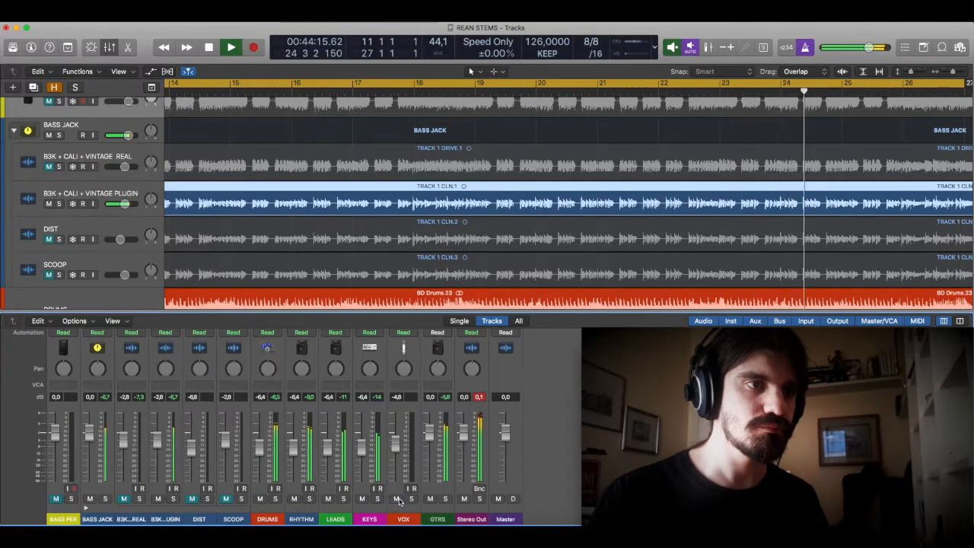
{"action": "left_click", "coordinate": [396, 499]}
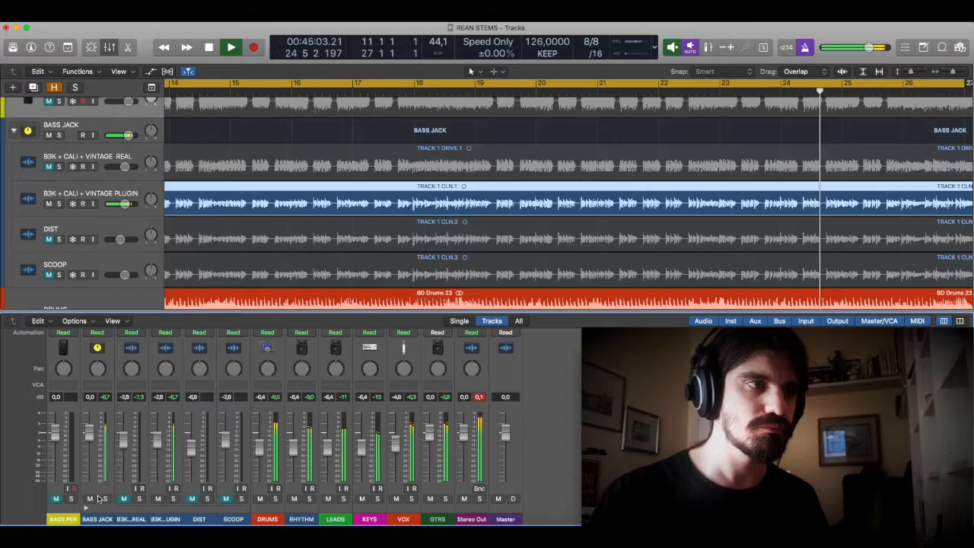
- Compare the REAL bass with the PLUGIN bass within the full mix, return to PLUGIN and stop playback
{"action": "left_click", "coordinate": [158, 499]}
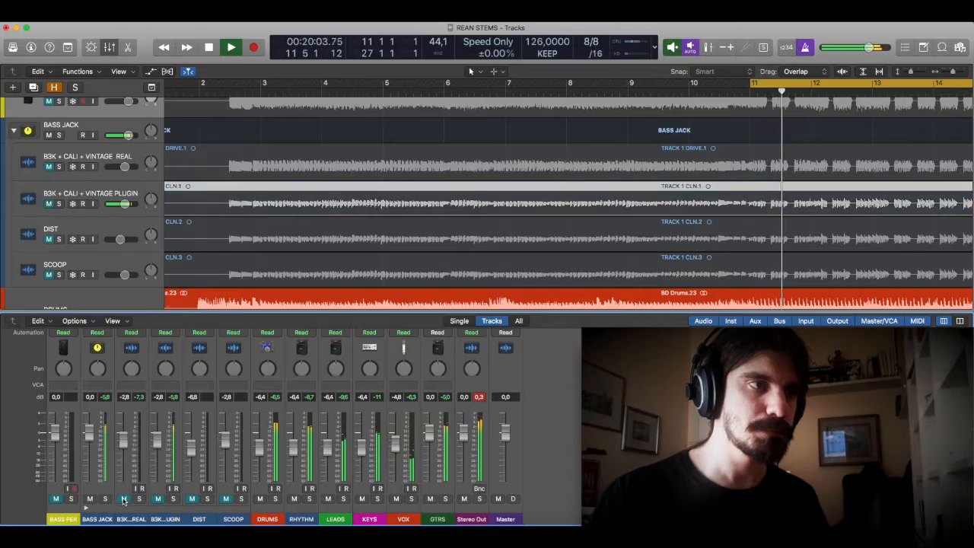
{"action": "left_click", "coordinate": [123, 499]}
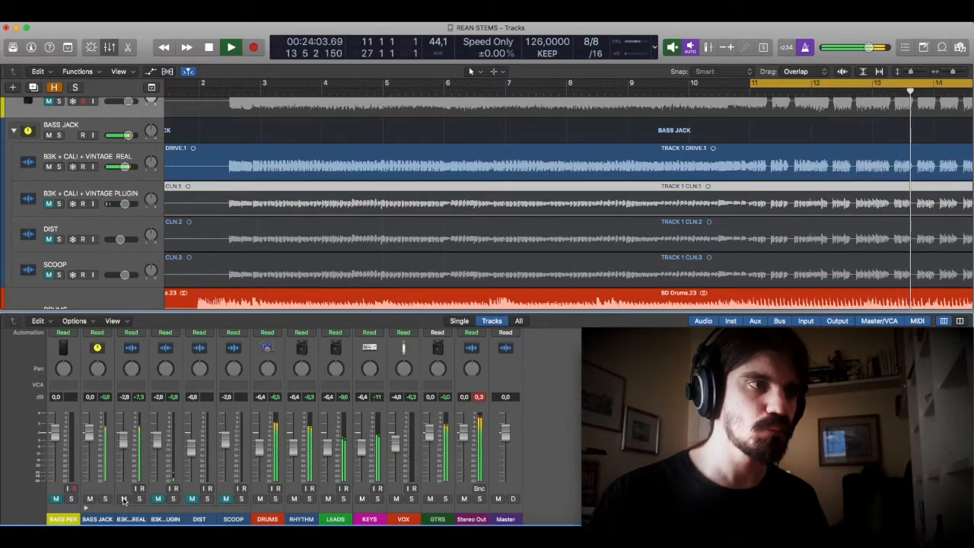
{"action": "left_click", "coordinate": [123, 499]}
{"action": "left_click", "coordinate": [158, 498]}
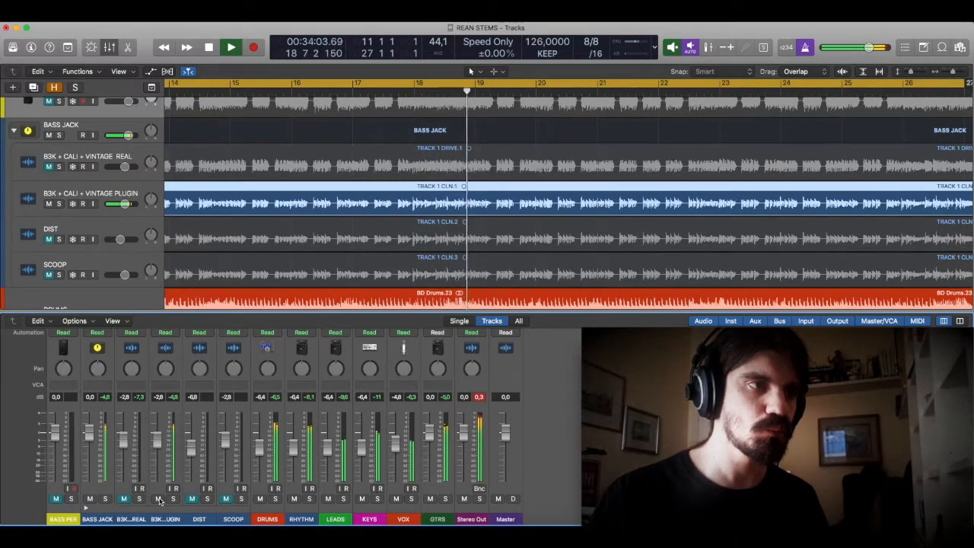
{"action": "key", "text": "space"}
{"action": "left_click", "coordinate": [158, 498]}
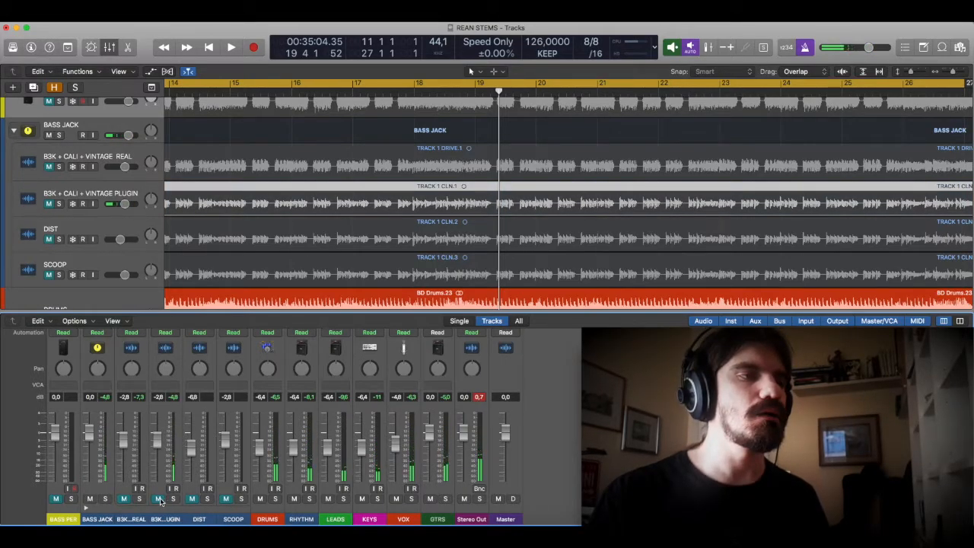
{"action": "left_click", "coordinate": [158, 498]}
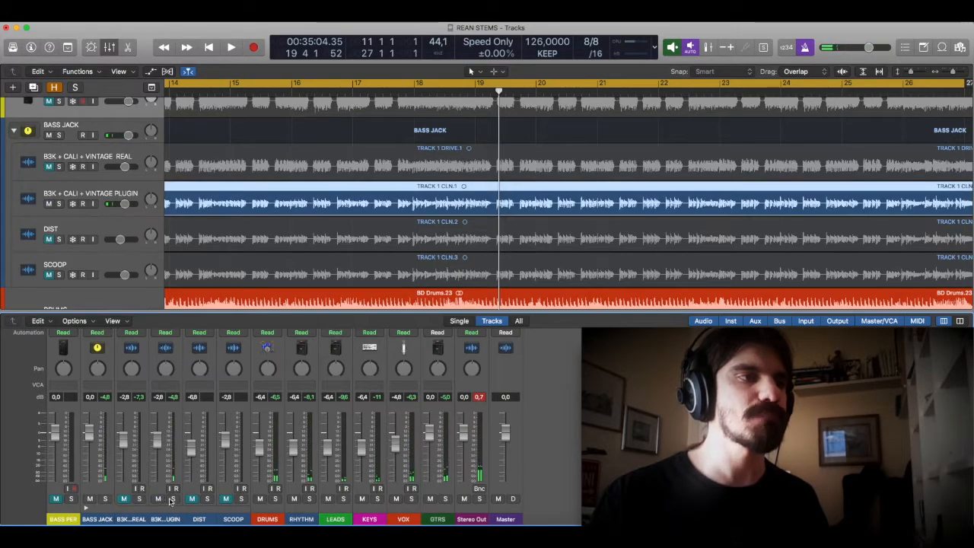
- Select the SCOOP track, check its effect inserts and unmute it
{"action": "left_click", "coordinate": [230, 486]}
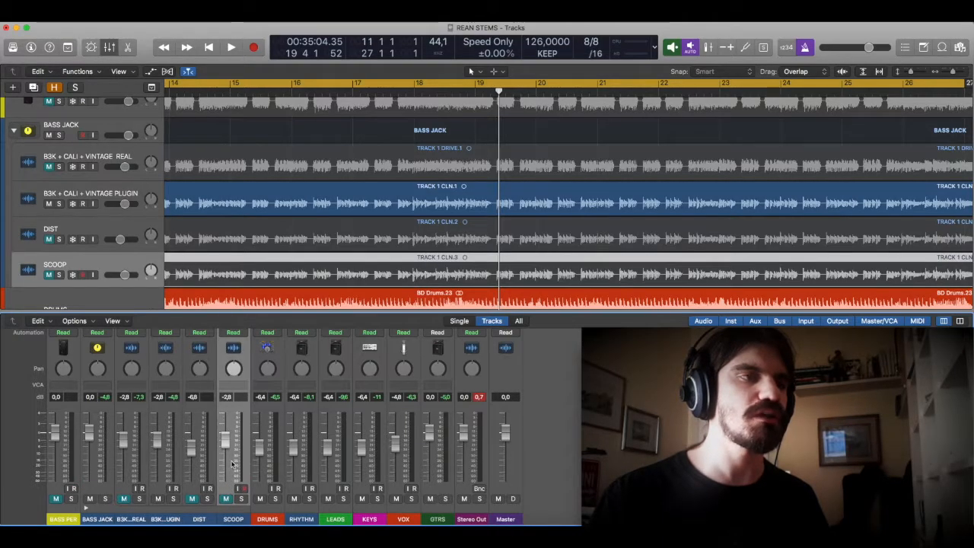
{"action": "scroll", "coordinate": [232, 464], "scroll_direction": "up", "scroll_amount": 3}
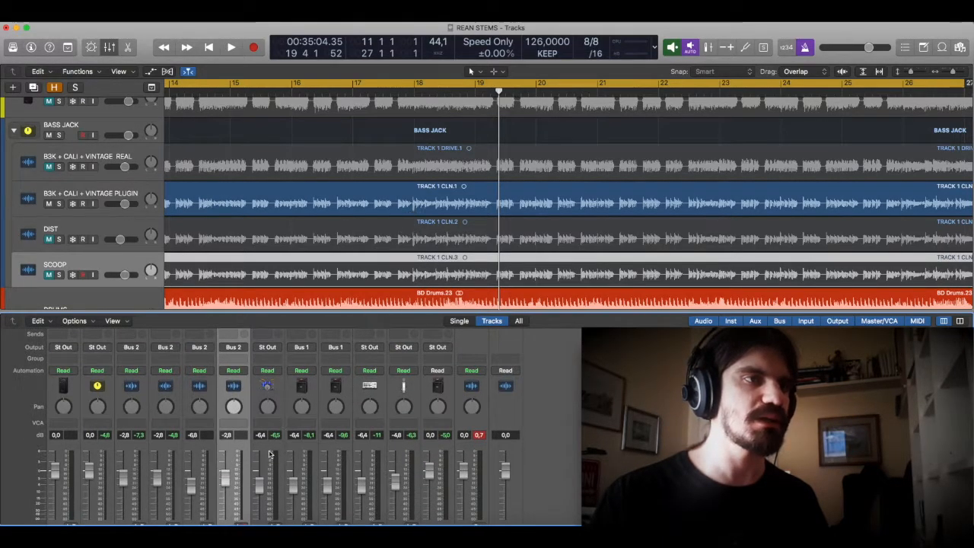
{"action": "scroll", "coordinate": [236, 426], "scroll_direction": "up", "scroll_amount": 3}
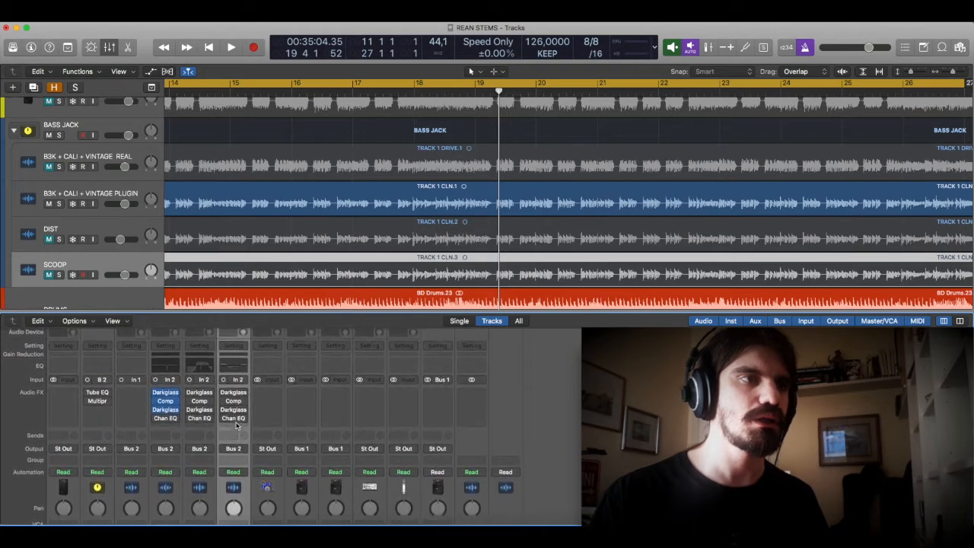
{"action": "scroll", "coordinate": [236, 427], "scroll_direction": "down", "scroll_amount": 6}
{"action": "scroll", "coordinate": [235, 442], "scroll_direction": "up", "scroll_amount": 1}
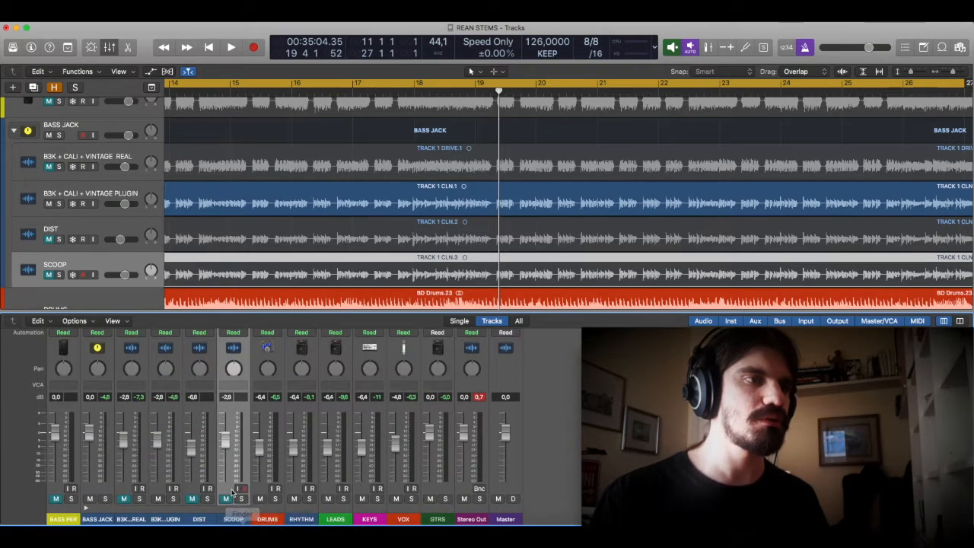
{"action": "left_click", "coordinate": [227, 499]}
- Open the Microtubes B7K Ultra plugin on the SCOOP track and reposition its window
{"action": "scroll", "coordinate": [229, 457], "scroll_direction": "up", "scroll_amount": 5}
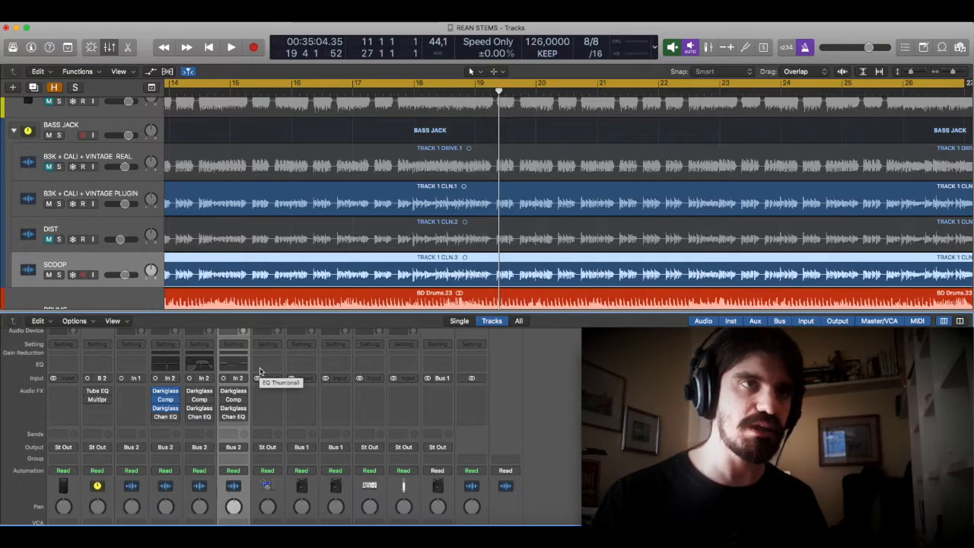
{"action": "left_click", "coordinate": [233, 391]}
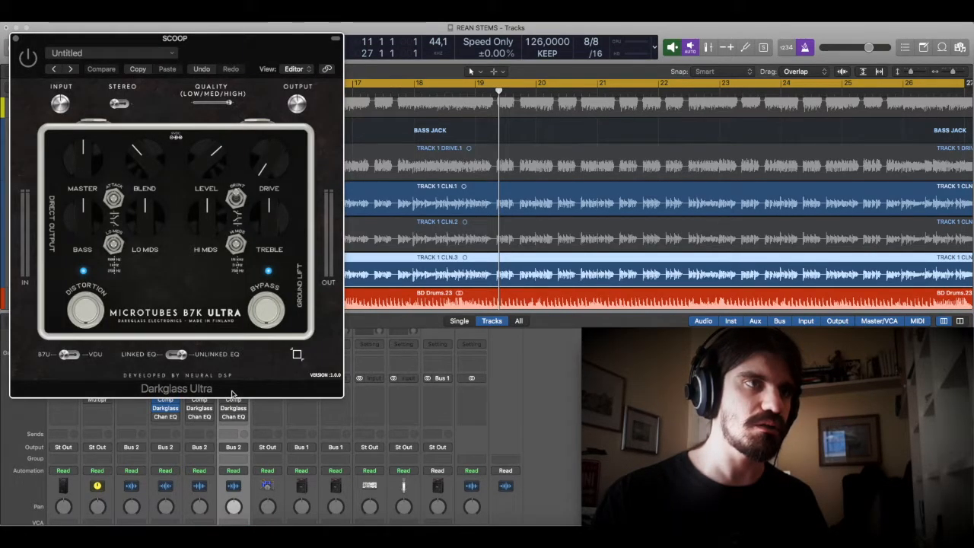
{"action": "left_click_drag", "start_coordinate": [242, 63], "coordinate": [232, 61]}
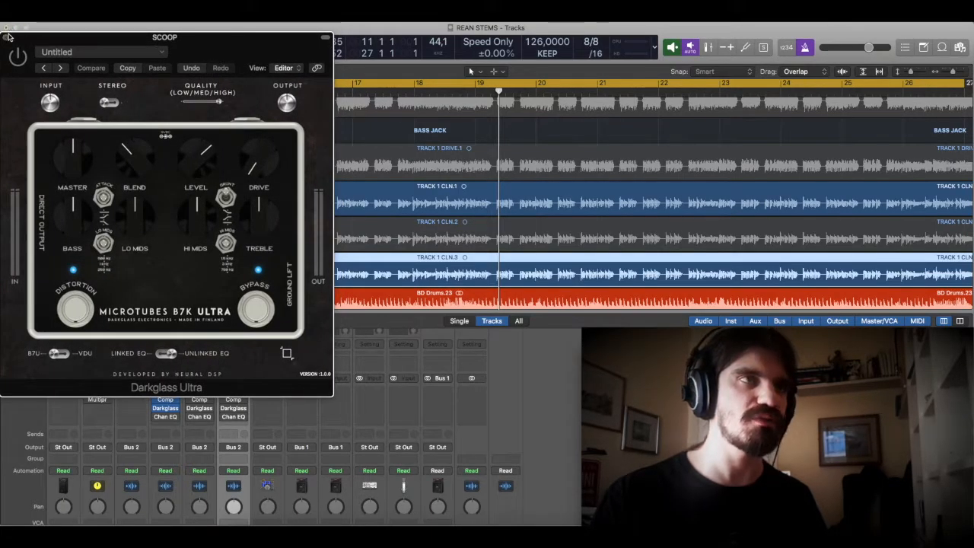
- Restart playback and mute the DRUMS, RHYTHM, LEADS, KEYS, VOX and GTRS tracks, leaving the PLUGIN and SCOOP basses audible
{"action": "key", "text": "space"}
{"action": "scroll", "coordinate": [386, 389], "scroll_direction": "down", "scroll_amount": 2}
{"action": "scroll", "coordinate": [385, 390], "scroll_direction": "down", "scroll_amount": 3}
{"action": "left_click", "coordinate": [260, 500]}
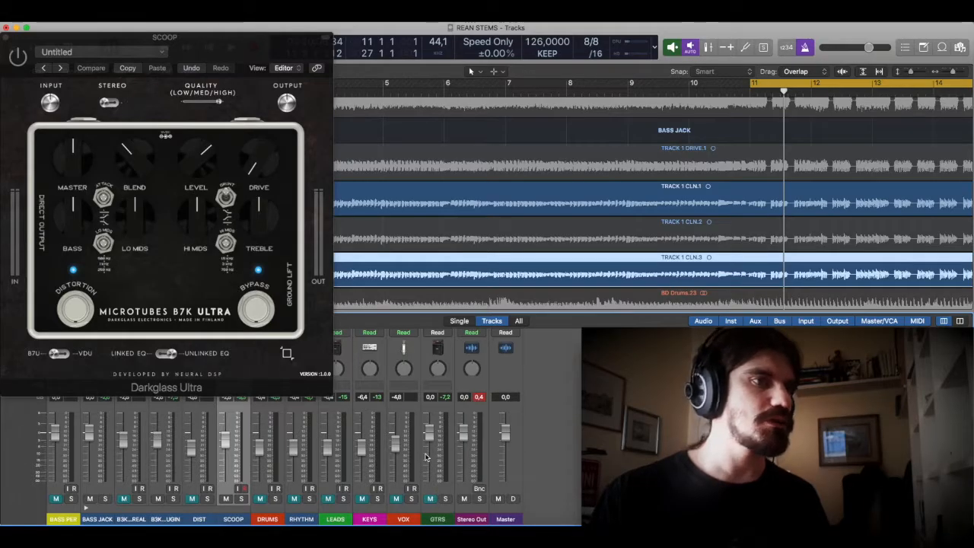
- Move the SCOOP track's Microtubes B7K Ultra window aside and close it
{"action": "scroll", "coordinate": [426, 457], "scroll_direction": "up", "scroll_amount": 5}
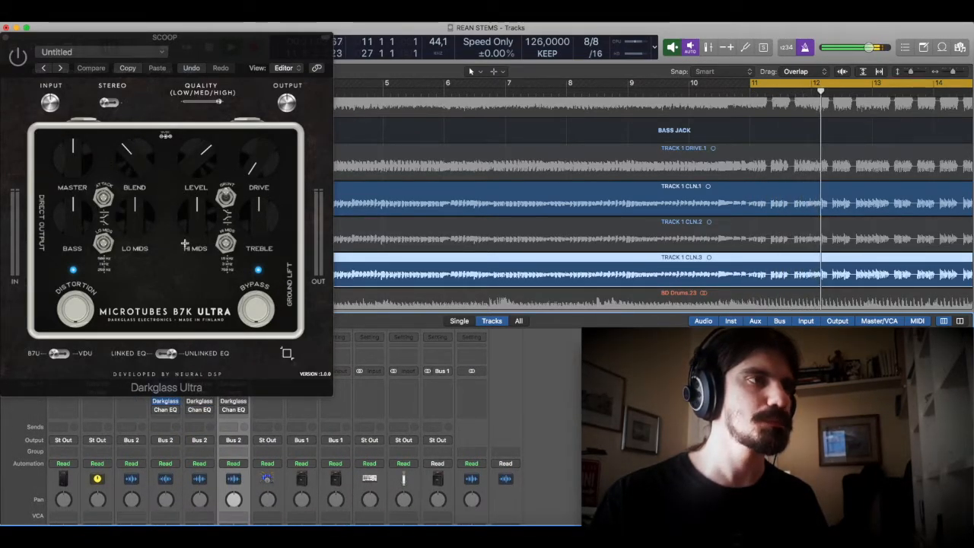
{"action": "left_click_drag", "start_coordinate": [233, 38], "coordinate": [345, 32]}
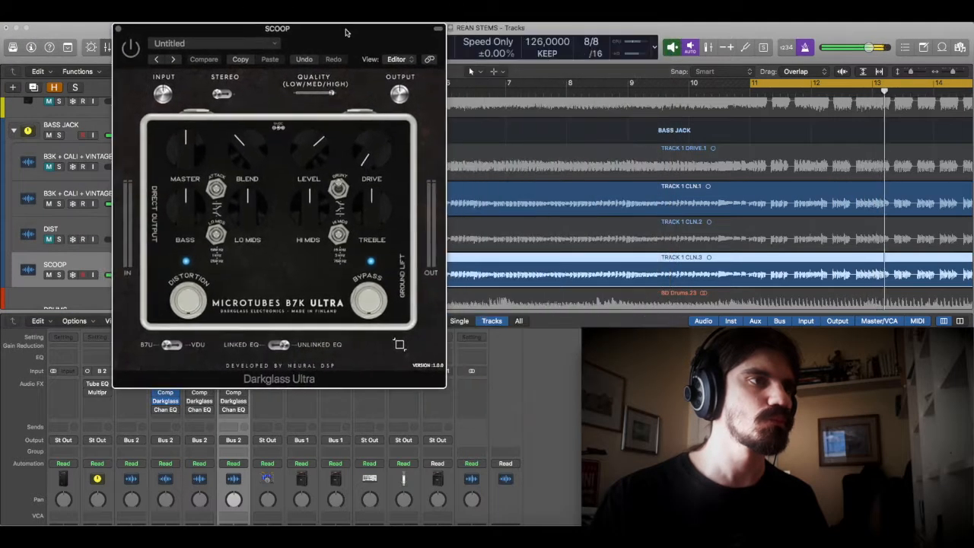
{"action": "mouse_move", "coordinate": [156, 414]}
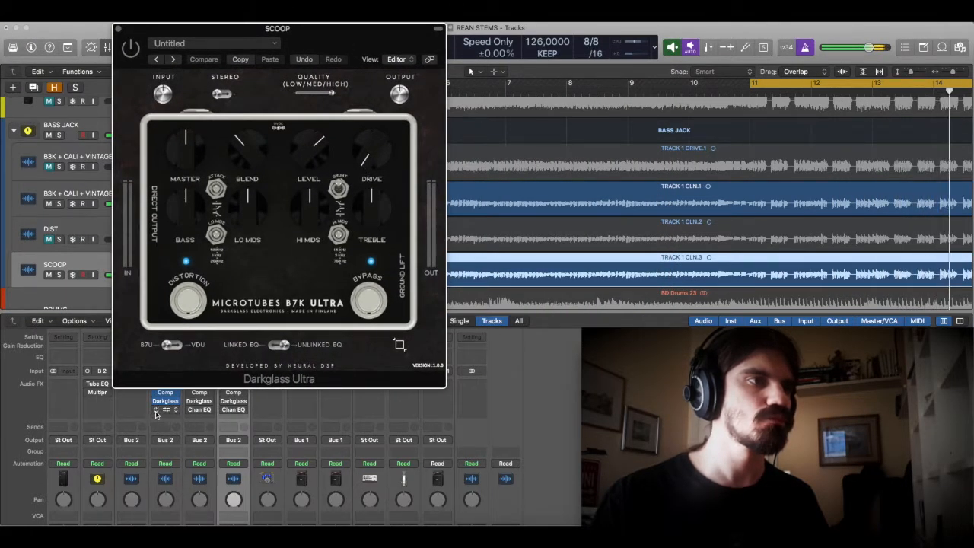
{"action": "left_click_drag", "start_coordinate": [130, 38], "coordinate": [164, 38]}
{"action": "left_click", "coordinate": [151, 31]}
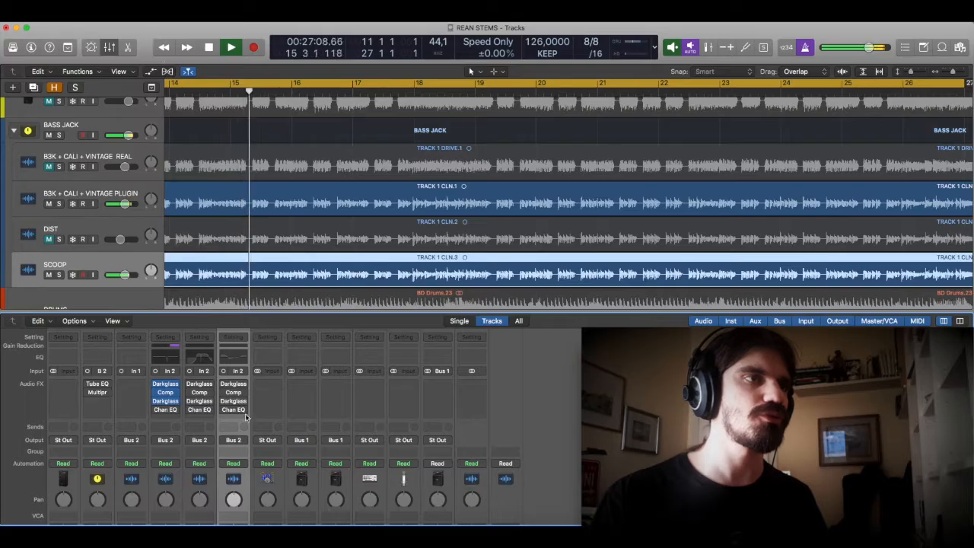
- Open the Channel EQ on the PLUGIN track, turn it on, close its window and restart playback
{"action": "left_click", "coordinate": [168, 411]}
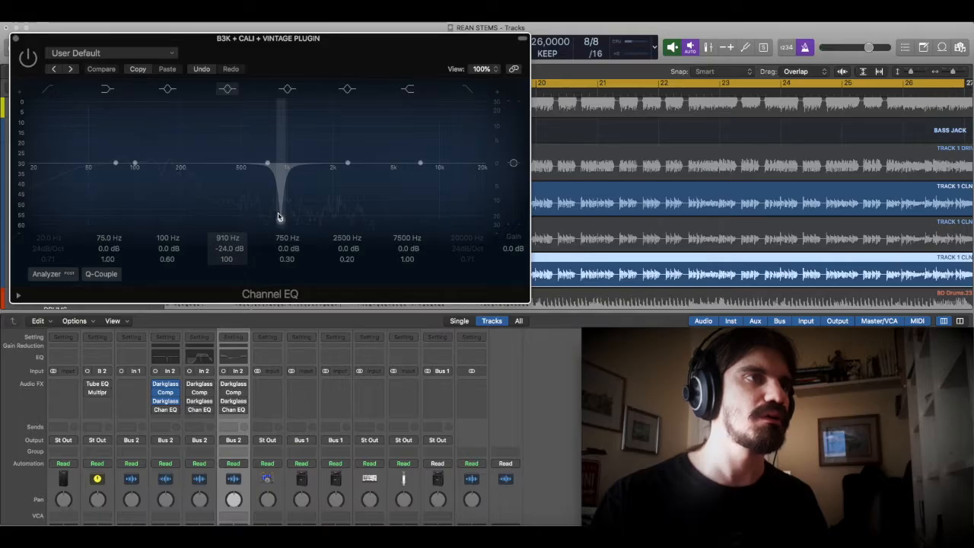
{"action": "left_click", "coordinate": [14, 39]}
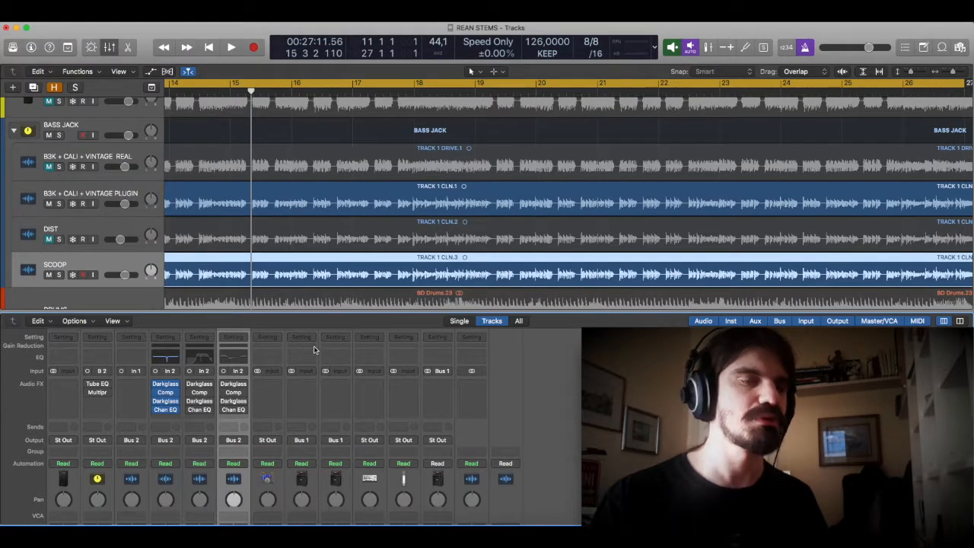
{"action": "key", "text": "space"}
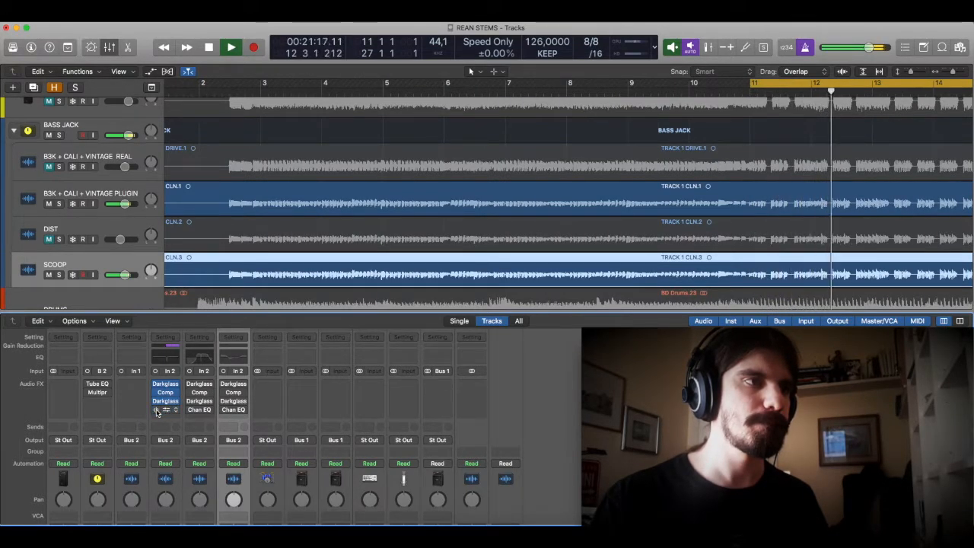
- Mute the PLUGIN track to hear SCOOP alone, and switch back by muting SCOOP and unmuting PLUGIN
{"action": "scroll", "coordinate": [169, 362], "scroll_direction": "down", "scroll_amount": 3}
{"action": "scroll", "coordinate": [169, 359], "scroll_direction": "down", "scroll_amount": 1}
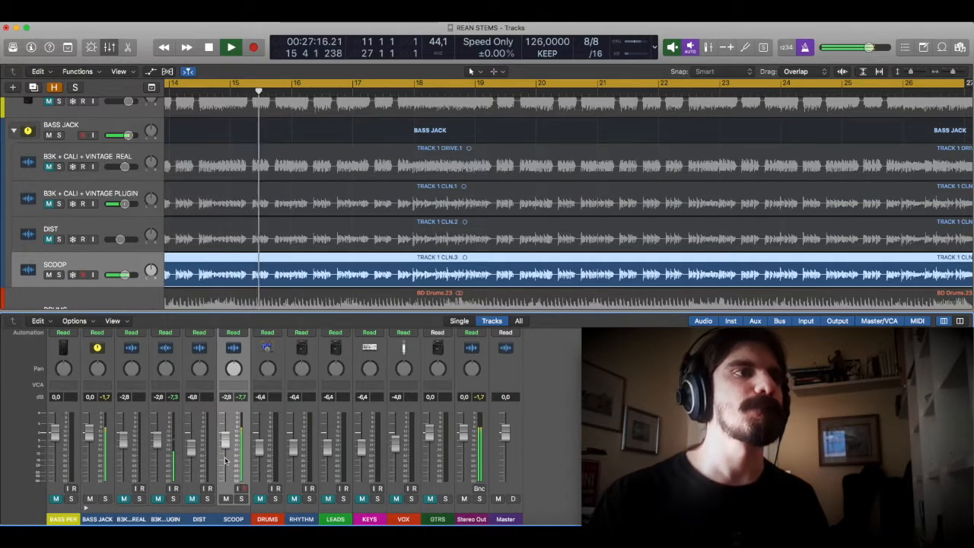
{"action": "scroll", "coordinate": [236, 476], "scroll_direction": "up", "scroll_amount": 5}
{"action": "scroll", "coordinate": [226, 461], "scroll_direction": "down", "scroll_amount": 5}
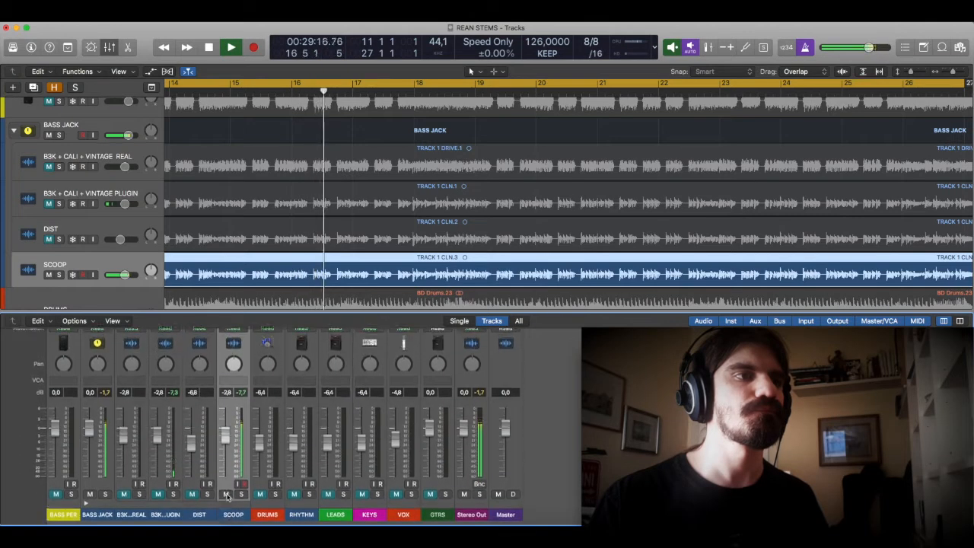
{"action": "left_click", "coordinate": [226, 500]}
{"action": "left_click", "coordinate": [163, 502]}
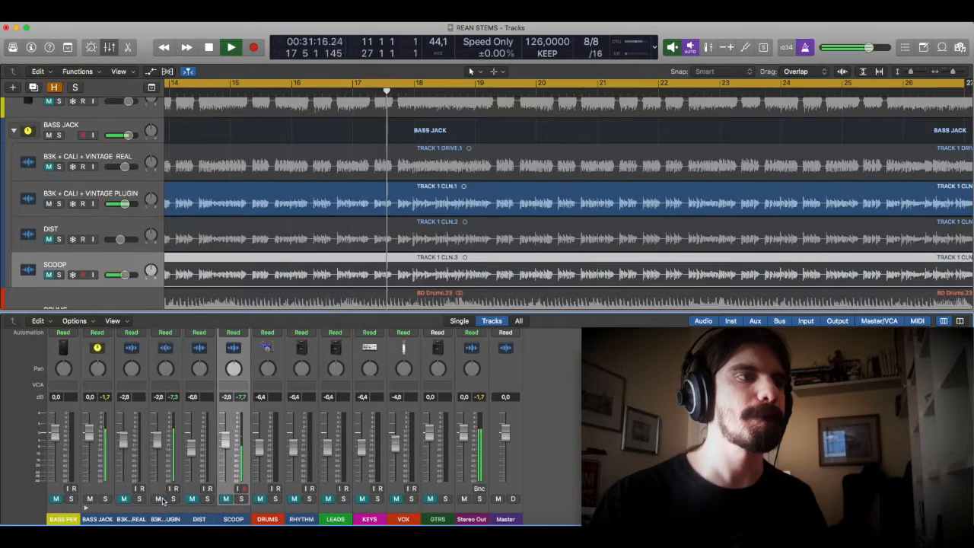
- Engage the Channel EQ on the PLUGIN track, and switch playback to SCOOP by muting PLUGIN and unmuting SCOOP
{"action": "scroll", "coordinate": [158, 426], "scroll_direction": "up", "scroll_amount": 5}
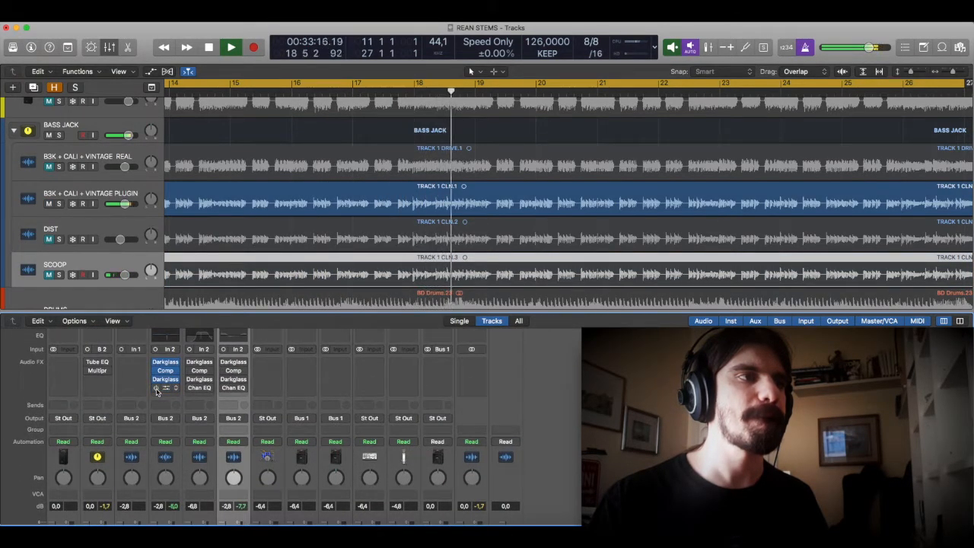
{"action": "scroll", "coordinate": [160, 400], "scroll_direction": "down", "scroll_amount": 5}
{"action": "scroll", "coordinate": [161, 401], "scroll_direction": "up", "scroll_amount": 1}
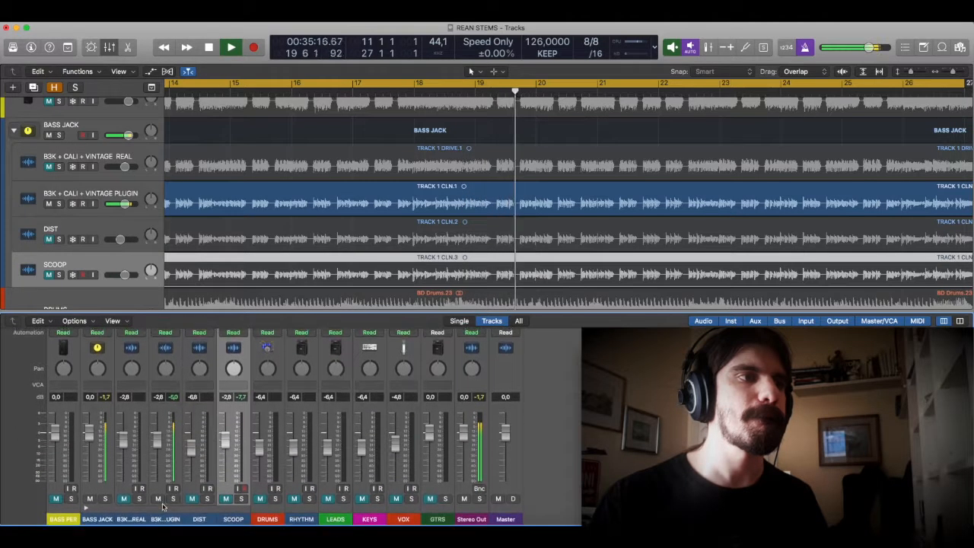
{"action": "left_click", "coordinate": [157, 499]}
{"action": "left_click", "coordinate": [226, 501]}
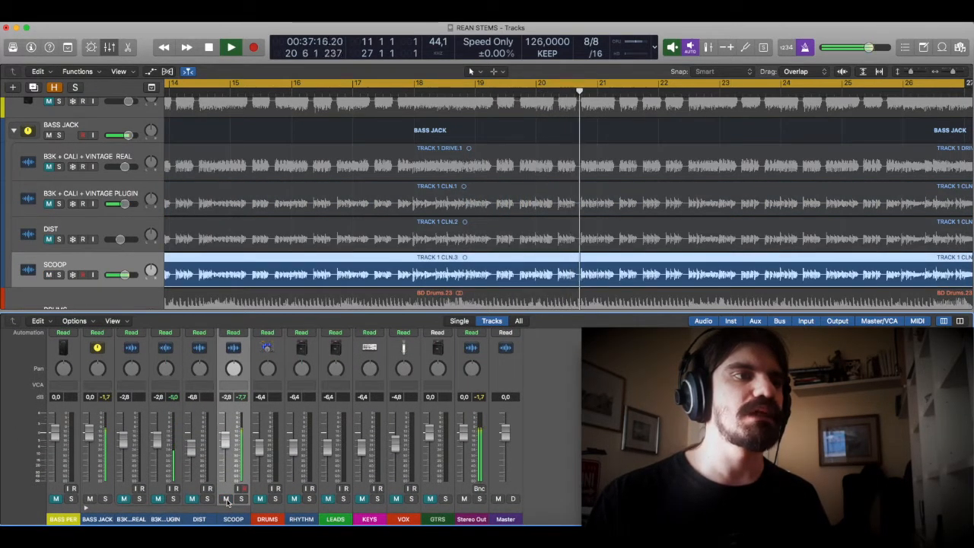
- Restart playback of the SCOOP bass, turn on its Microtubes B7K Ultra and Compressor, and place their windows side by side
{"action": "scroll", "coordinate": [230, 459], "scroll_direction": "up", "scroll_amount": 5}
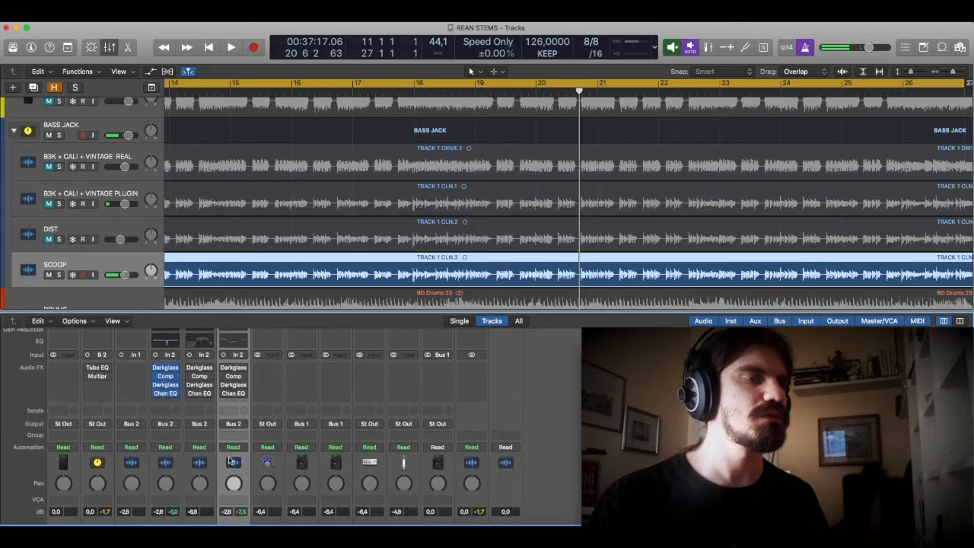
{"action": "scroll", "coordinate": [236, 402], "scroll_direction": "down", "scroll_amount": 1}
{"action": "scroll", "coordinate": [236, 403], "scroll_direction": "up", "scroll_amount": 3}
{"action": "key", "text": "space"}
{"action": "scroll", "coordinate": [236, 402], "scroll_direction": "down", "scroll_amount": 1}
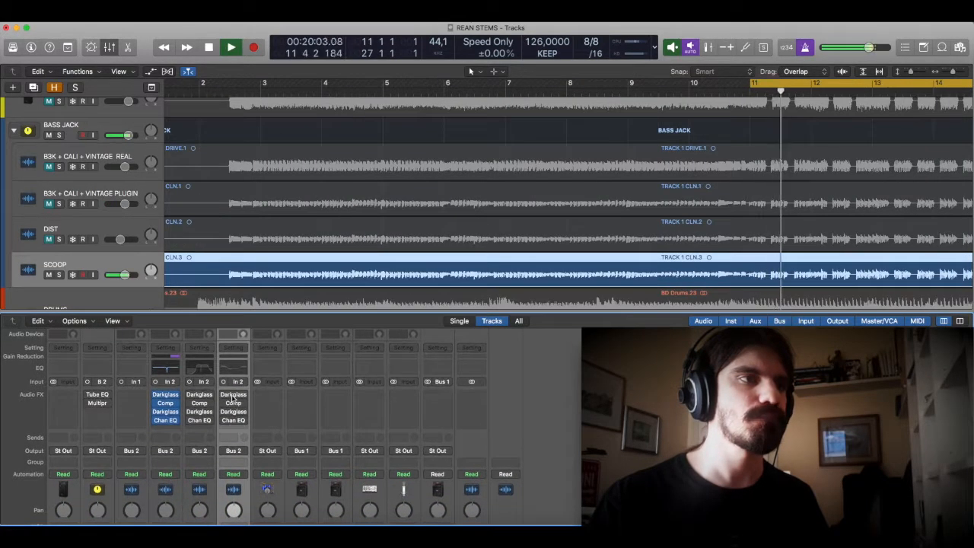
{"action": "left_click", "coordinate": [233, 396]}
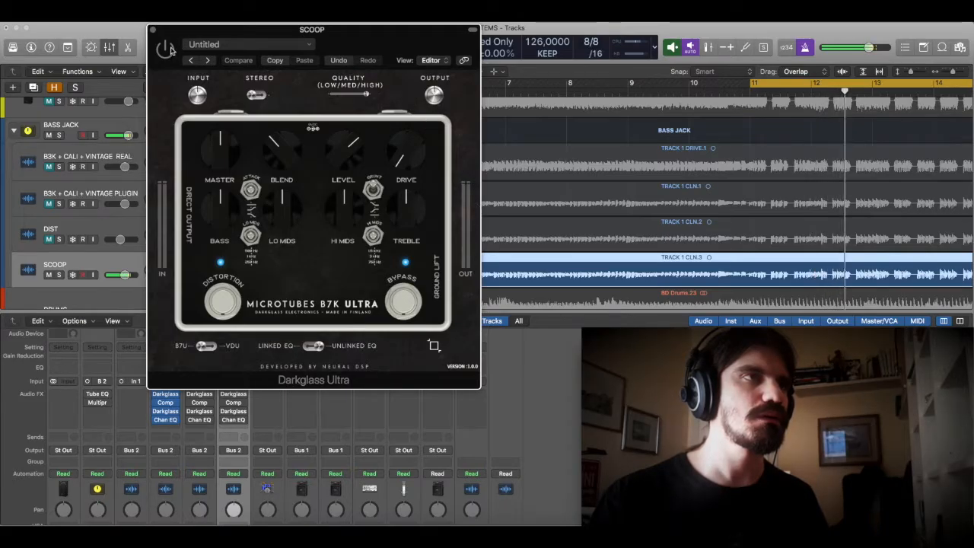
{"action": "left_click_drag", "start_coordinate": [229, 34], "coordinate": [63, 32]}
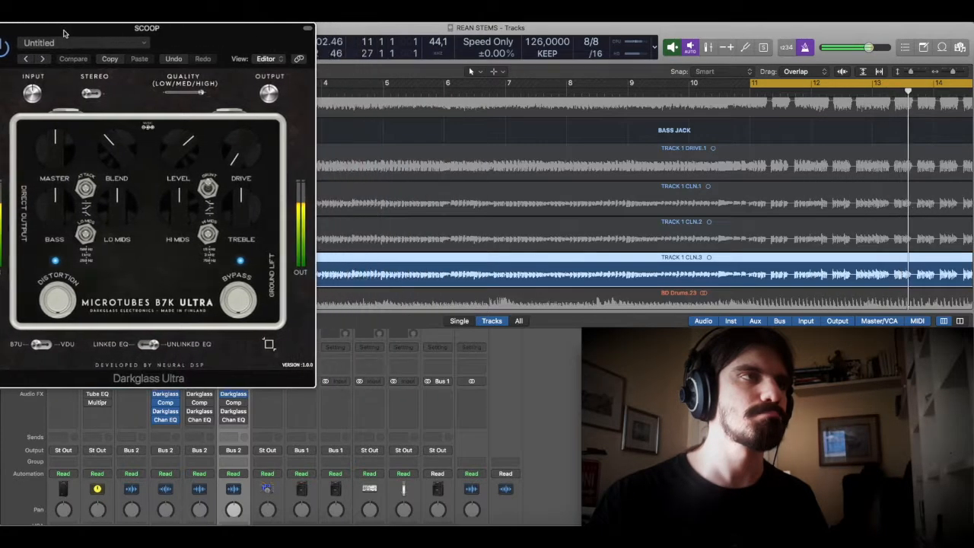
{"action": "left_click", "coordinate": [233, 403]}
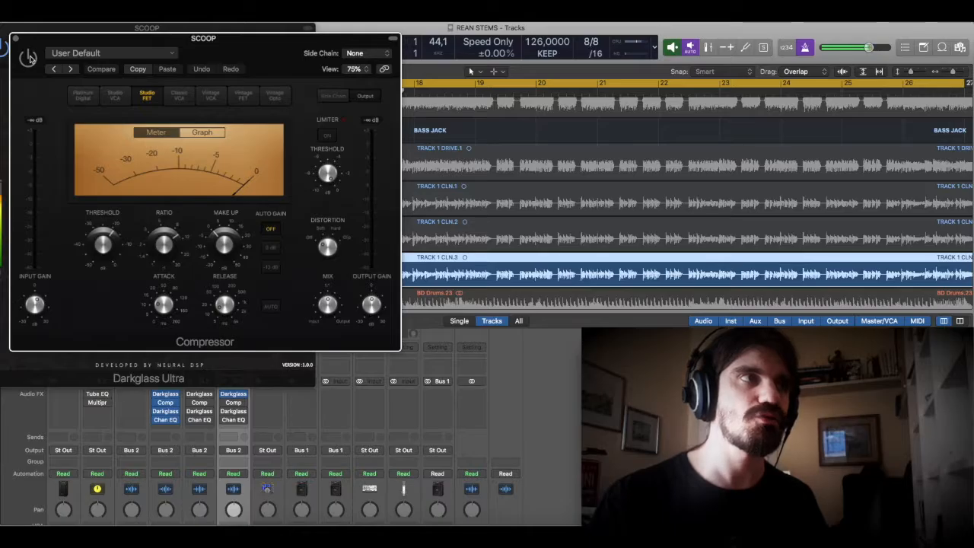
{"action": "left_click_drag", "start_coordinate": [153, 38], "coordinate": [449, 28]}
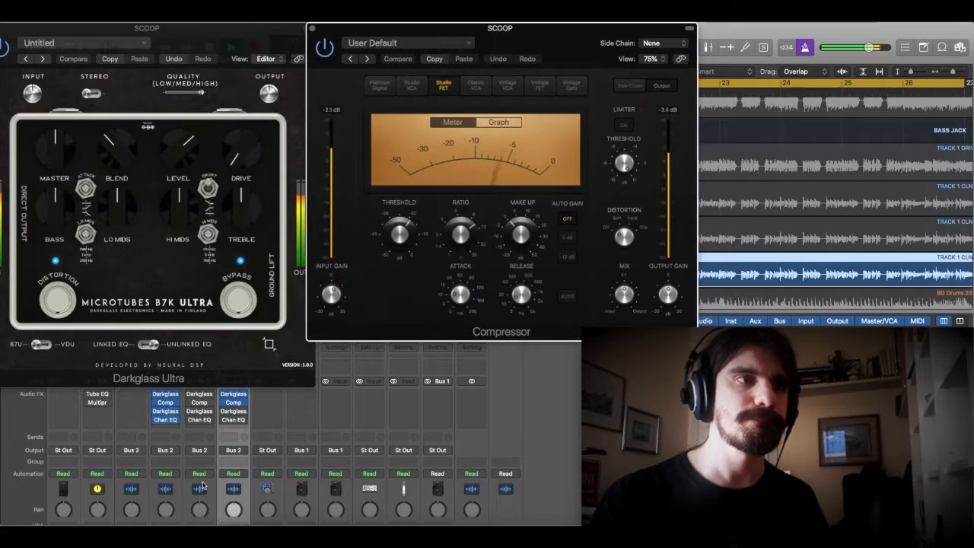
- Open the Vintage Ultra on the SCOOP track, place its window beside the Compressor, and turn it on
{"action": "left_click", "coordinate": [233, 412]}
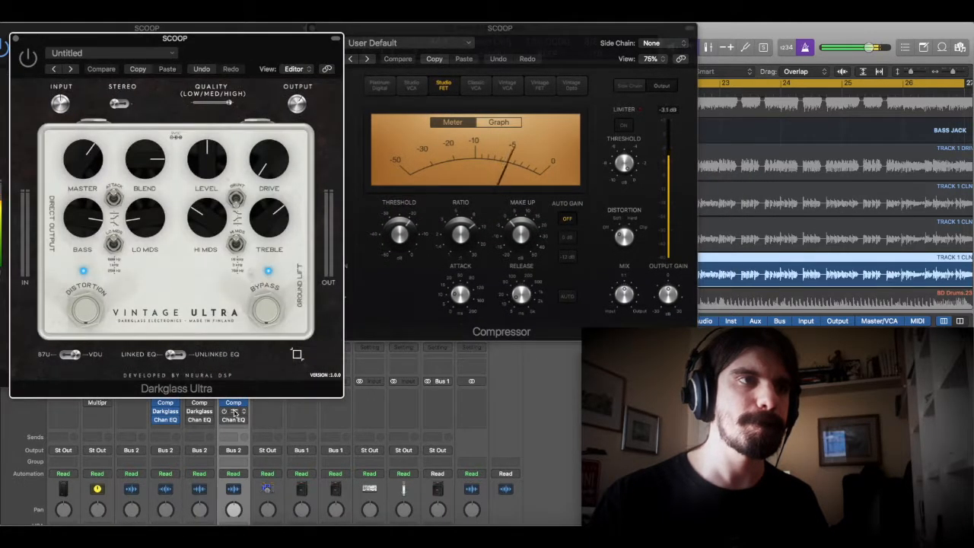
{"action": "left_click_drag", "start_coordinate": [233, 38], "coordinate": [887, 31]}
{"action": "mouse_move", "coordinate": [815, 33]}
{"action": "left_mouse_down"}
{"action": "mouse_move", "coordinate": [825, 33]}
{"action": "mouse_move", "coordinate": [817, 32]}
{"action": "left_mouse_up"}
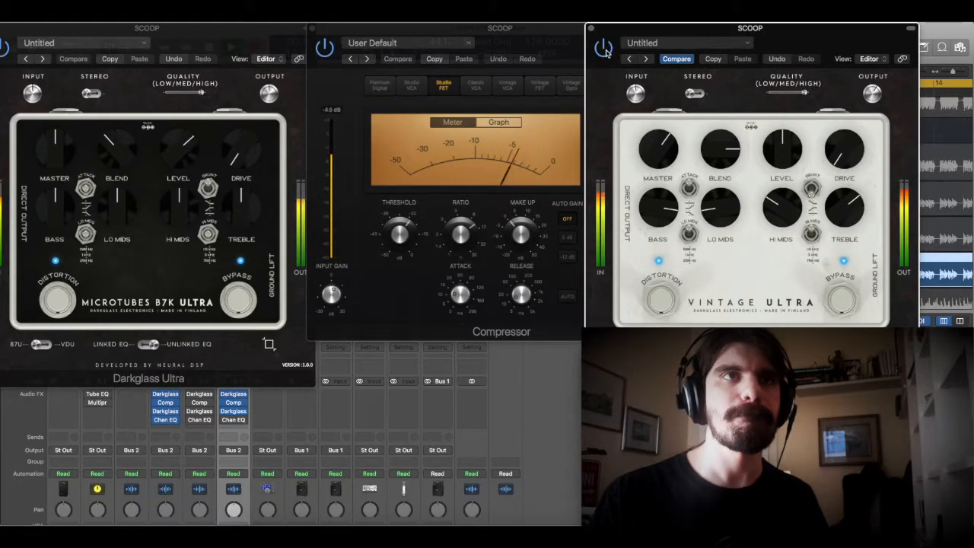
{"action": "left_click", "coordinate": [603, 49]}
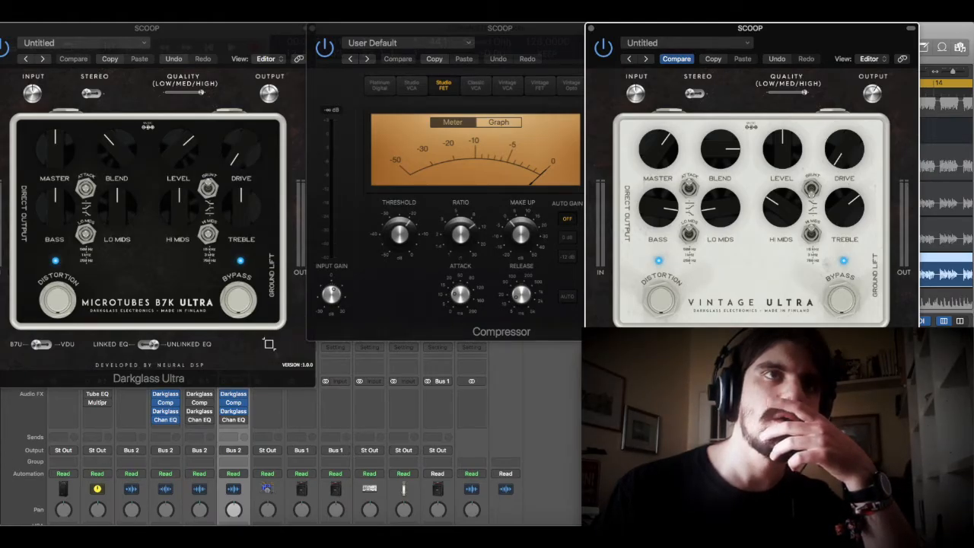
- Close the Vintage Ultra, Compressor and Microtubes B7K Ultra windows of the SCOOP track
{"action": "left_click", "coordinate": [591, 28]}
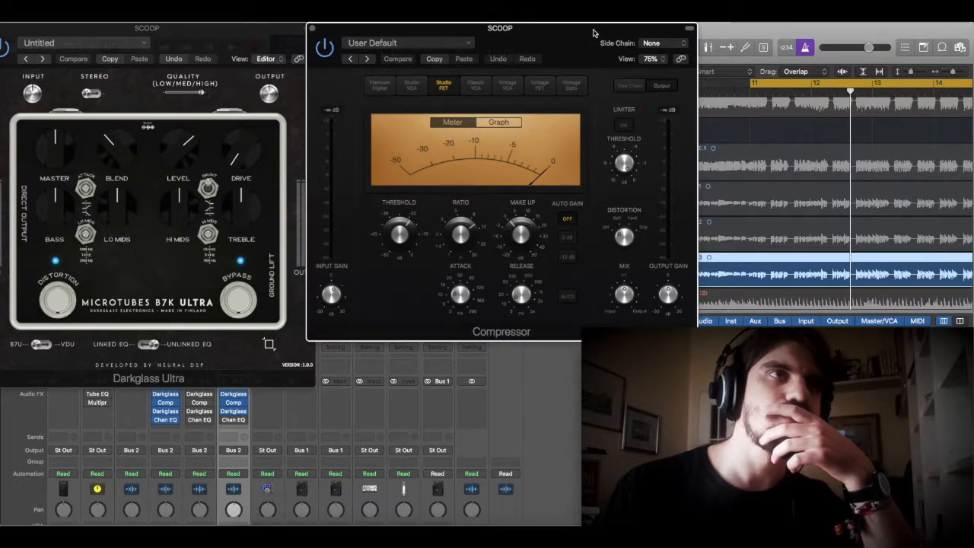
{"action": "left_click", "coordinate": [312, 29]}
{"action": "left_click_drag", "start_coordinate": [162, 38], "coordinate": [284, 37]}
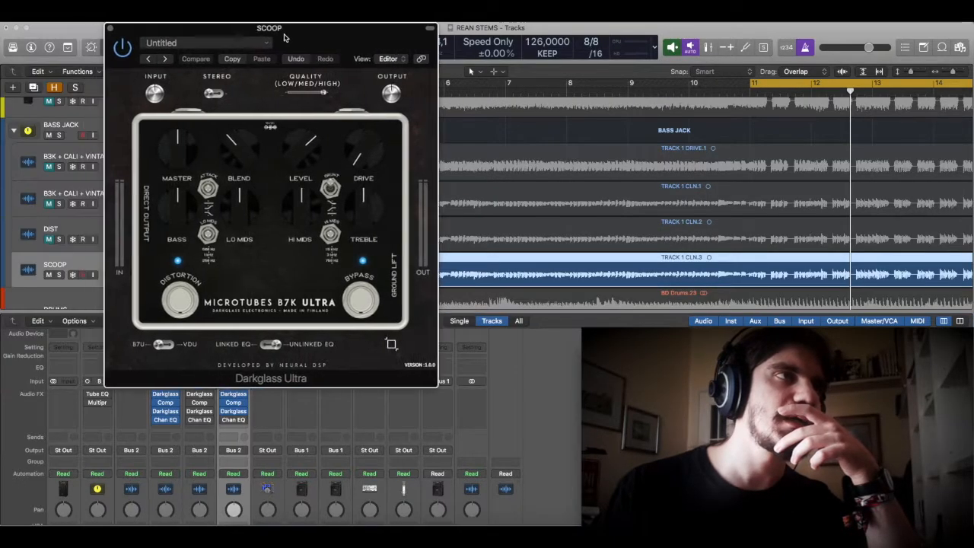
{"action": "left_click", "coordinate": [110, 29]}
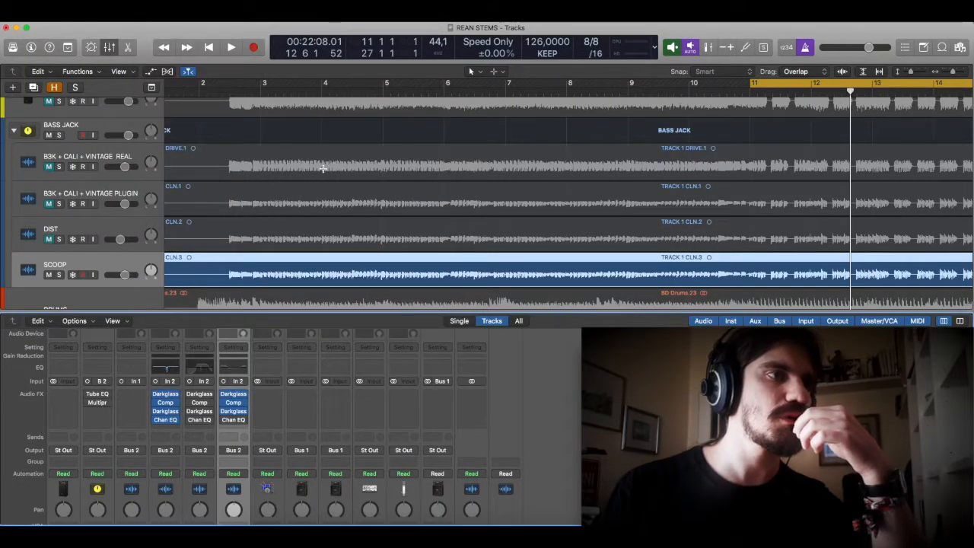
- Open the Channel EQ on the SCOOP track, turn it on and restart playback
{"action": "scroll", "coordinate": [229, 198], "scroll_direction": "up", "scroll_amount": 1}
{"action": "scroll", "coordinate": [280, 367], "scroll_direction": "down", "scroll_amount": 5}
{"action": "scroll", "coordinate": [279, 368], "scroll_direction": "up", "scroll_amount": 5}
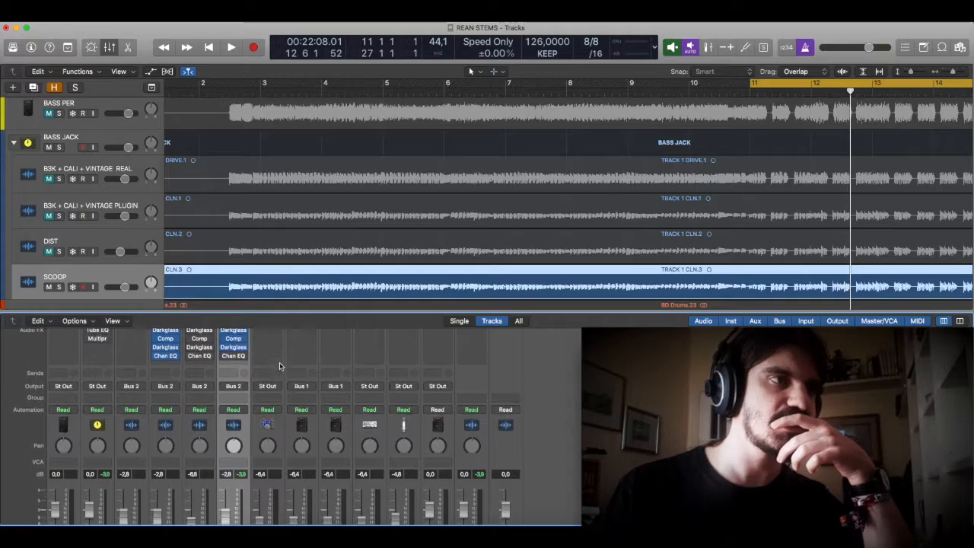
{"action": "left_click", "coordinate": [233, 372]}
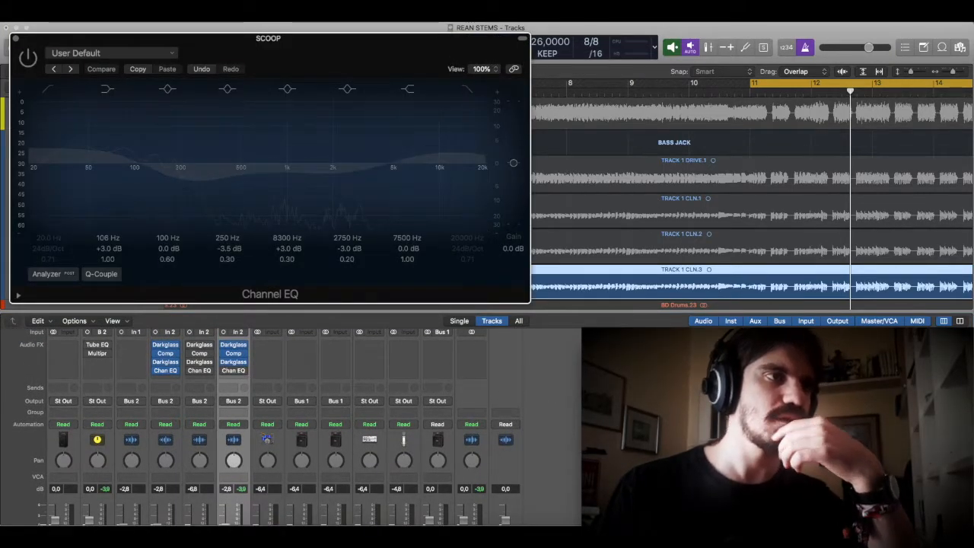
{"action": "scroll", "coordinate": [266, 426], "scroll_direction": "down", "scroll_amount": 5}
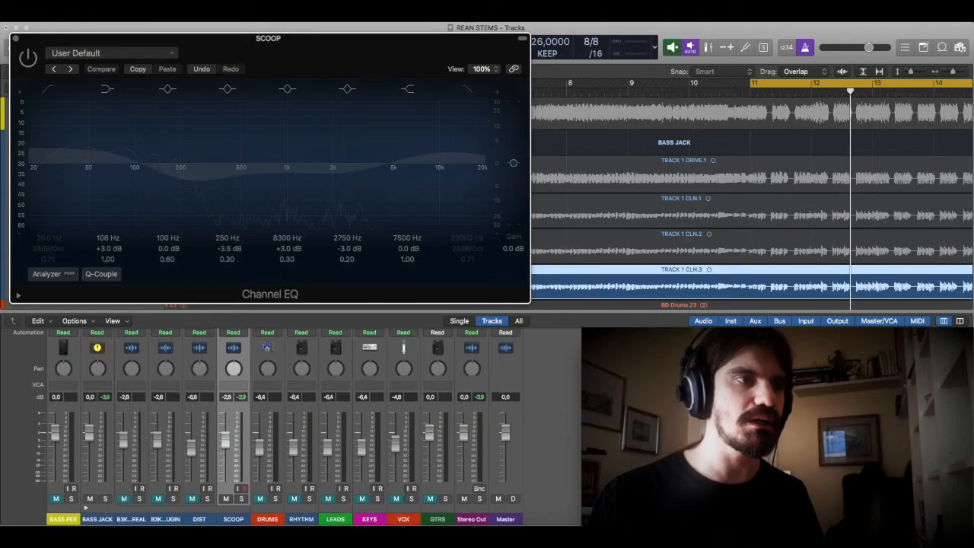
{"action": "left_click", "coordinate": [28, 57]}
{"action": "key", "text": "space"}
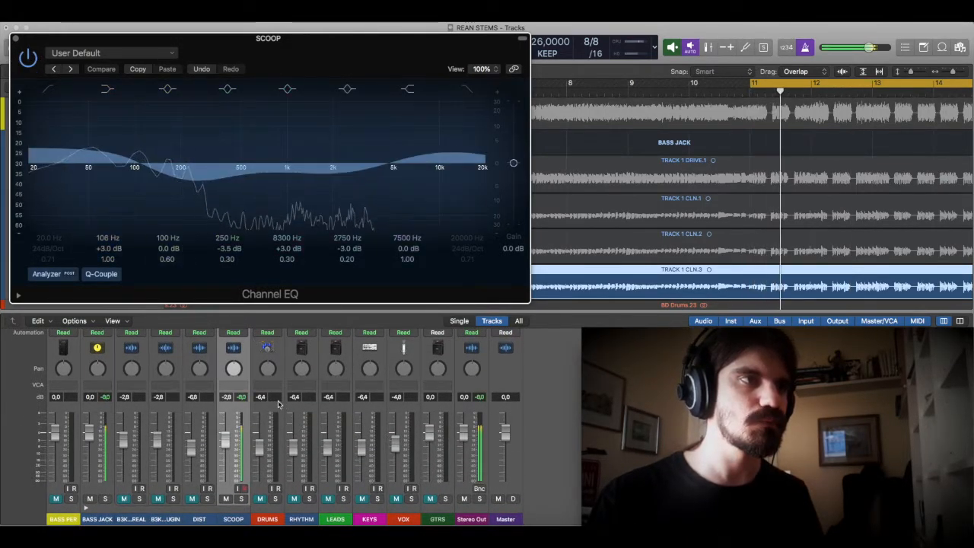
- Bypass and re-engage the Channel EQ on SCOOP to compare the bass with and without it
{"action": "left_click", "coordinate": [27, 59]}
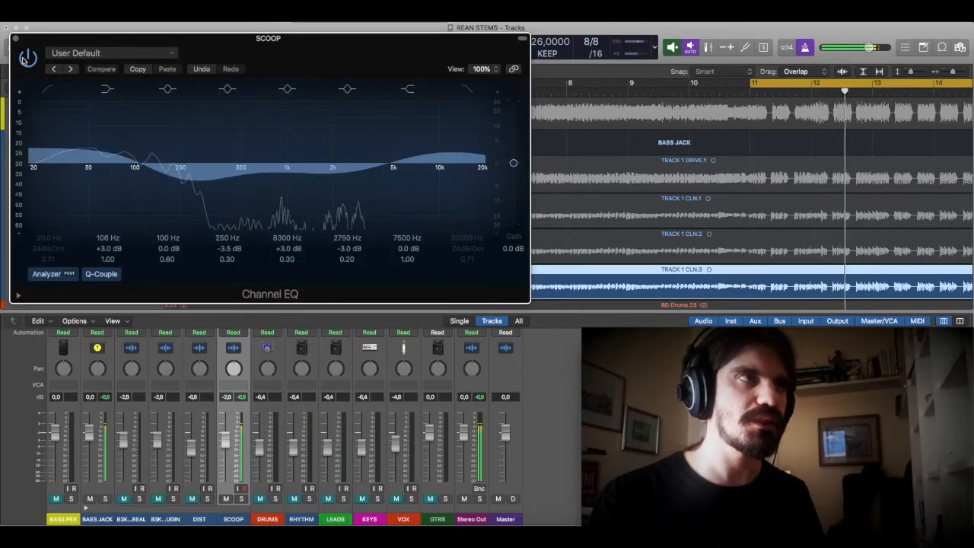
{"action": "left_click", "coordinate": [27, 58]}
{"action": "left_click", "coordinate": [26, 59]}
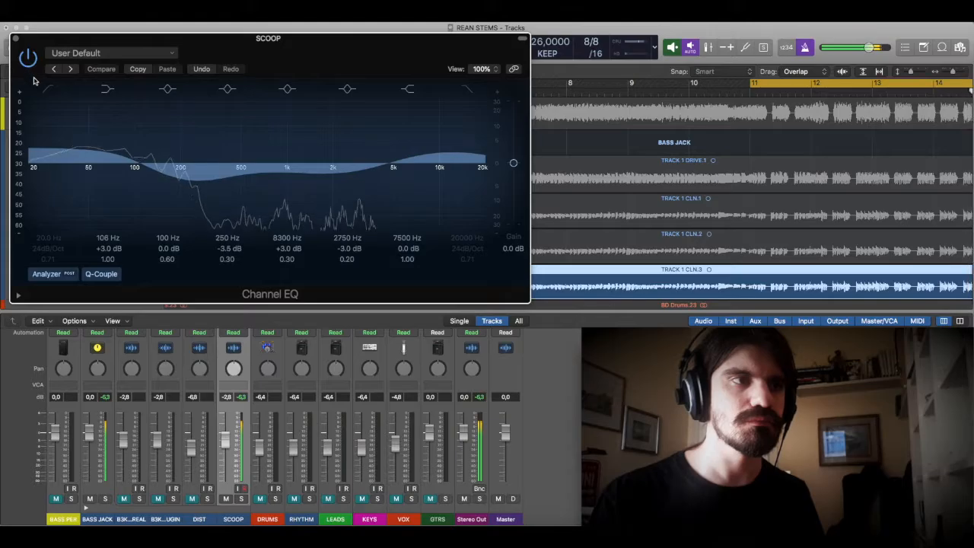
- Unmute the PLUGIN track and restart playback to hear it blended with SCOOP
{"action": "left_click", "coordinate": [159, 502]}
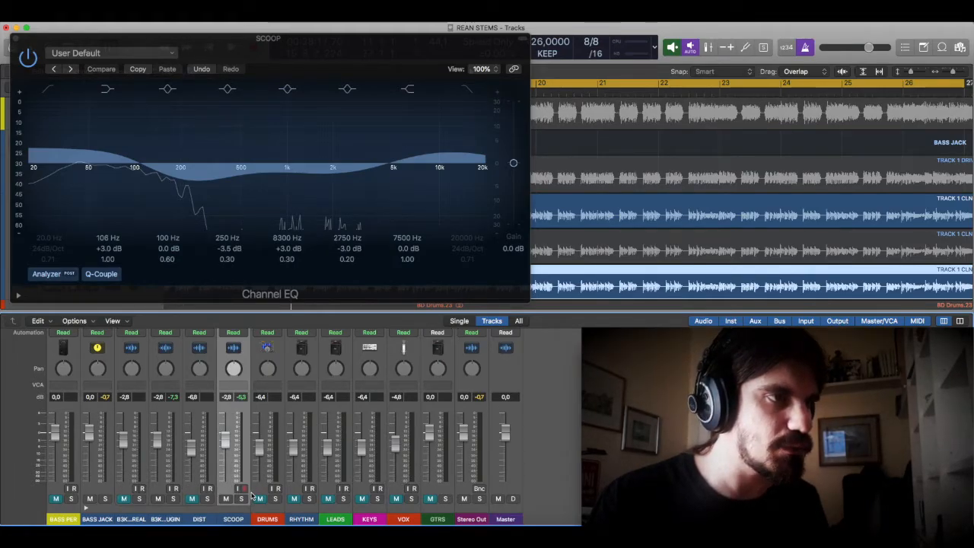
{"action": "key", "text": "space"}
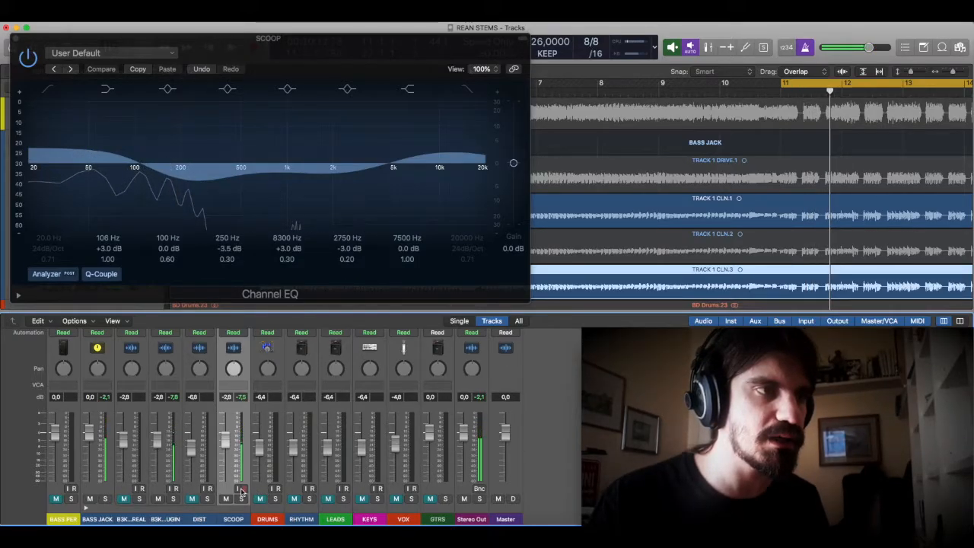
{"action": "key", "text": "space"}
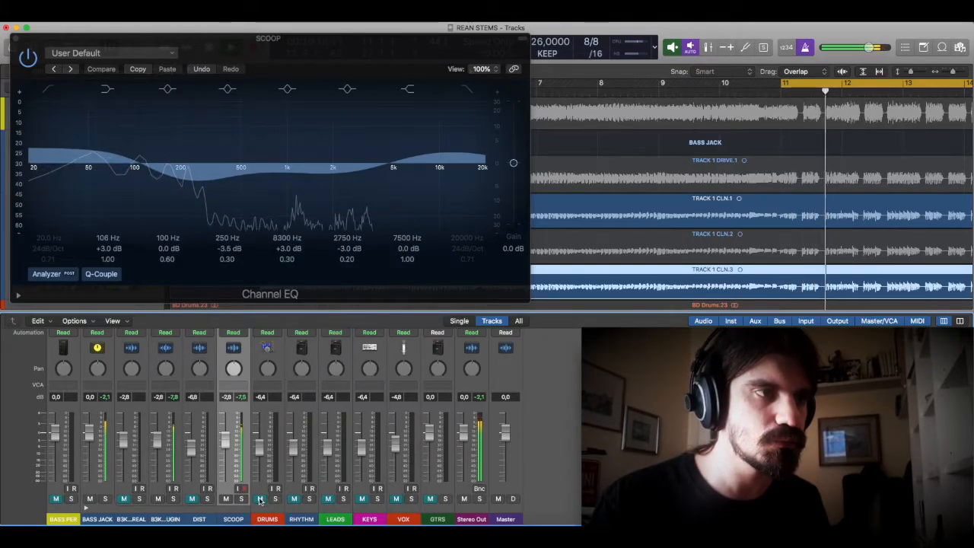
- Unmute DRUMS, RHYTHM, LEADS, KEYS, VOX and GTRS to hear the blended bass in the full mix
{"action": "left_click", "coordinate": [261, 499]}
{"action": "left_click", "coordinate": [293, 499]}
{"action": "left_click", "coordinate": [328, 499]}
{"action": "left_click", "coordinate": [361, 499]}
{"action": "left_click", "coordinate": [396, 499]}
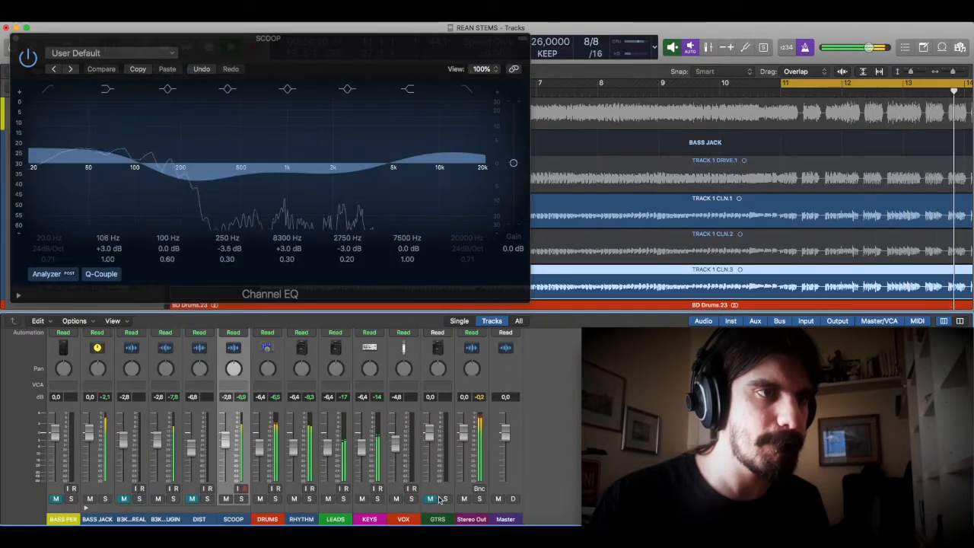
{"action": "left_click", "coordinate": [431, 499]}
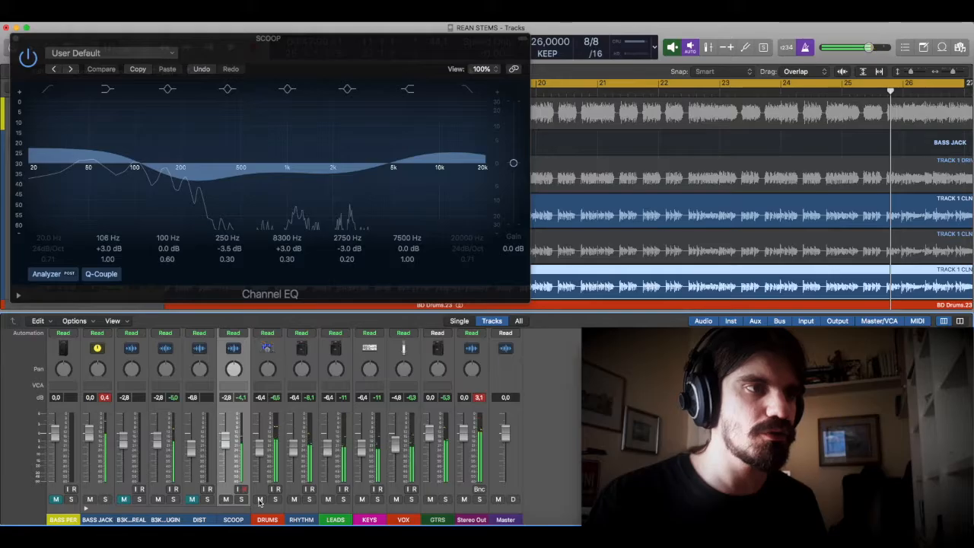
- Mute DRUMS, solo RHYTHM and GTRS without KEYS, and restart playback
{"action": "left_click", "coordinate": [260, 499]}
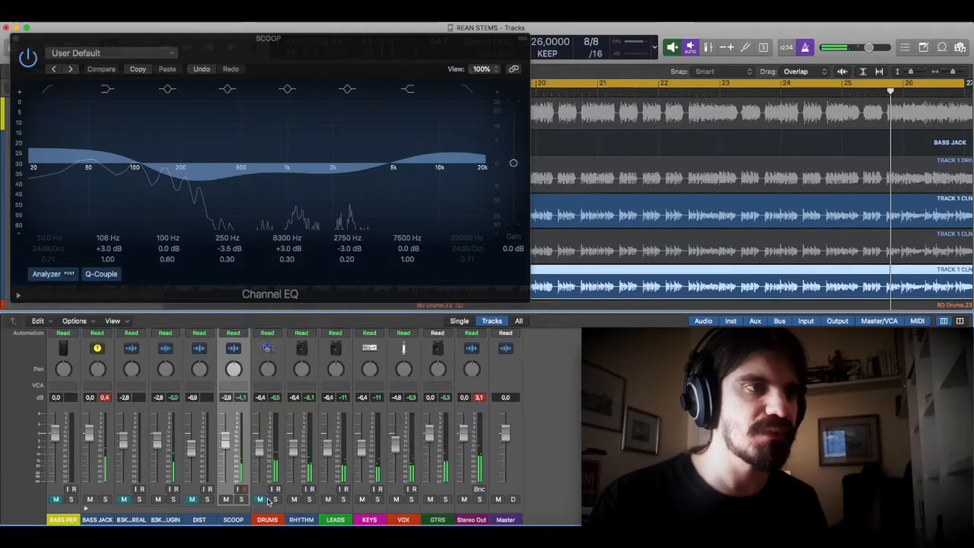
{"action": "left_click", "coordinate": [378, 500]}
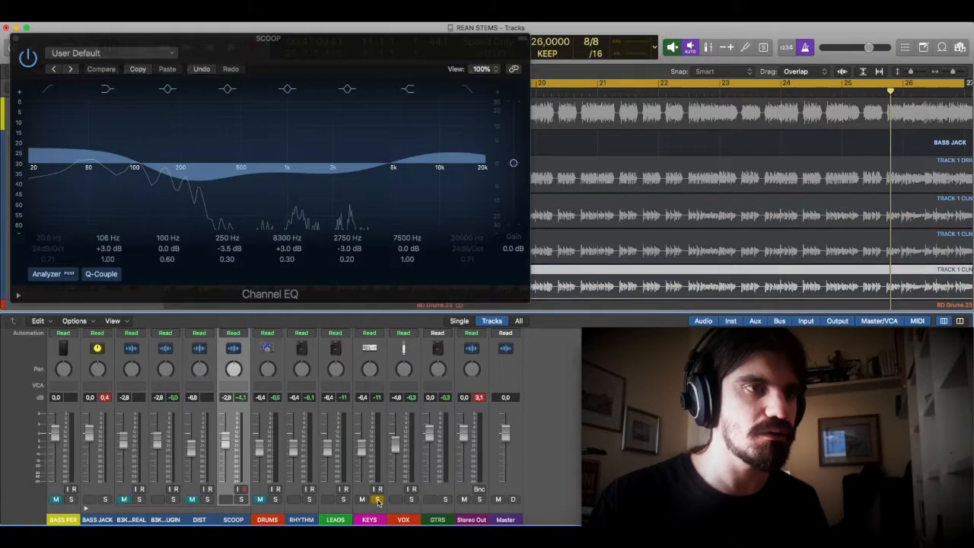
{"action": "left_click", "coordinate": [379, 499]}
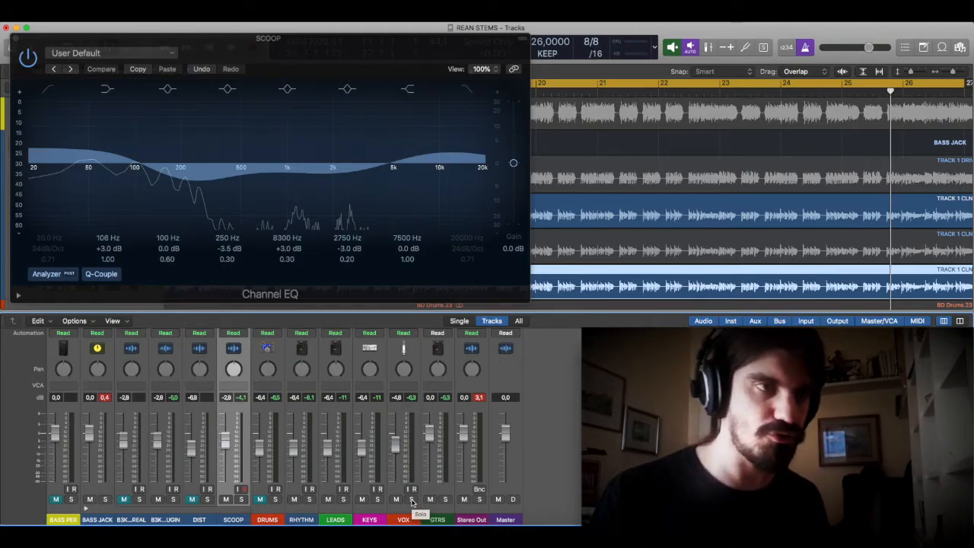
{"action": "left_click", "coordinate": [310, 501]}
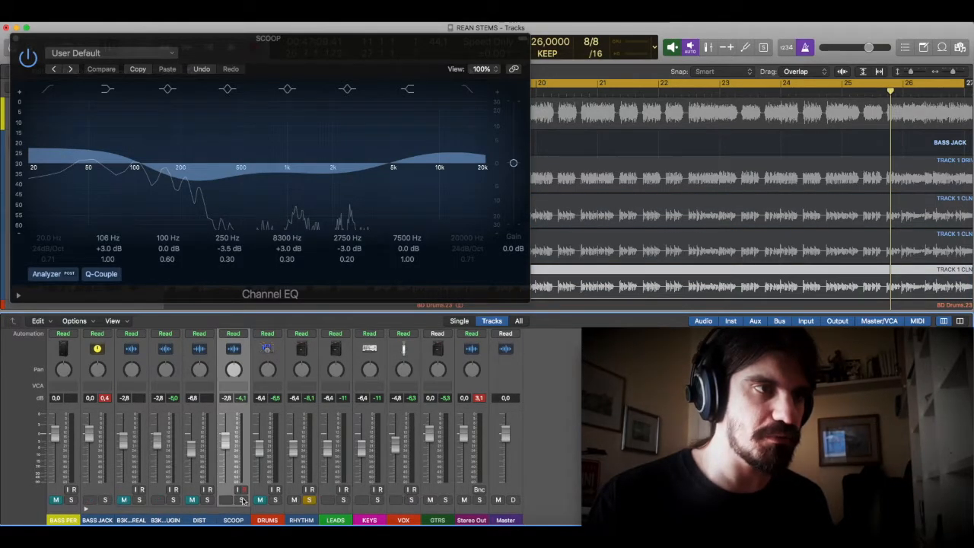
{"action": "left_click", "coordinate": [446, 501]}
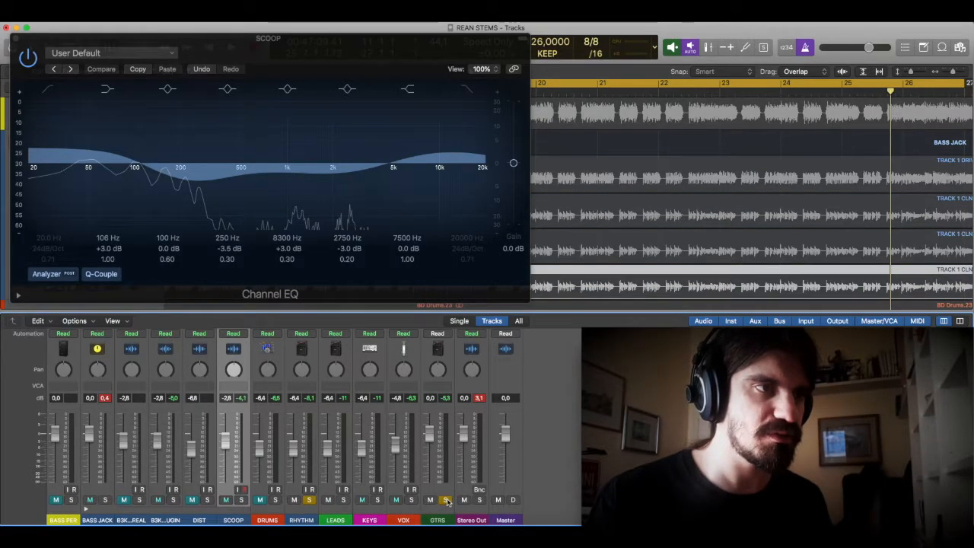
{"action": "key", "text": "space"}
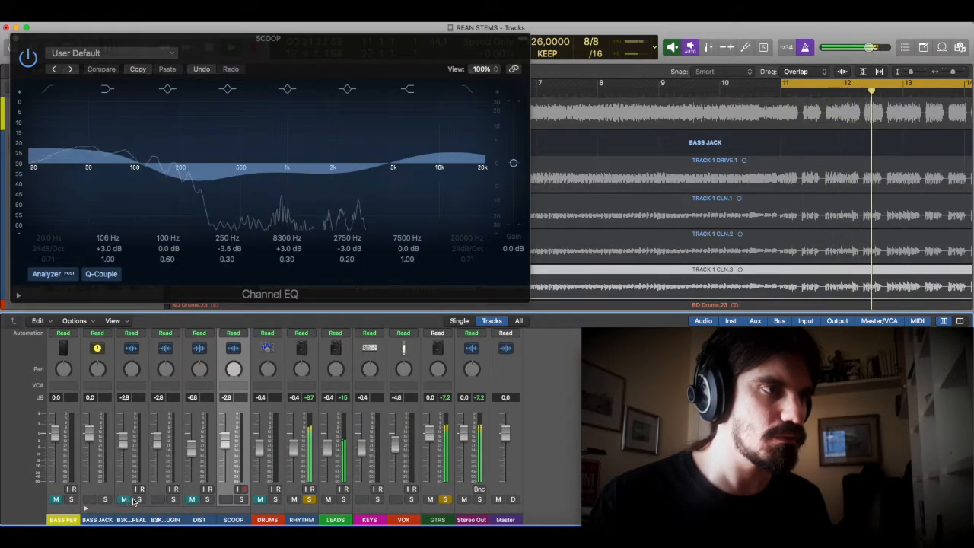
- Solo BASS JACK, PLUGIN and SCOOP alongside the guitars, leaving DIST out of the solo
{"action": "left_click", "coordinate": [207, 499]}
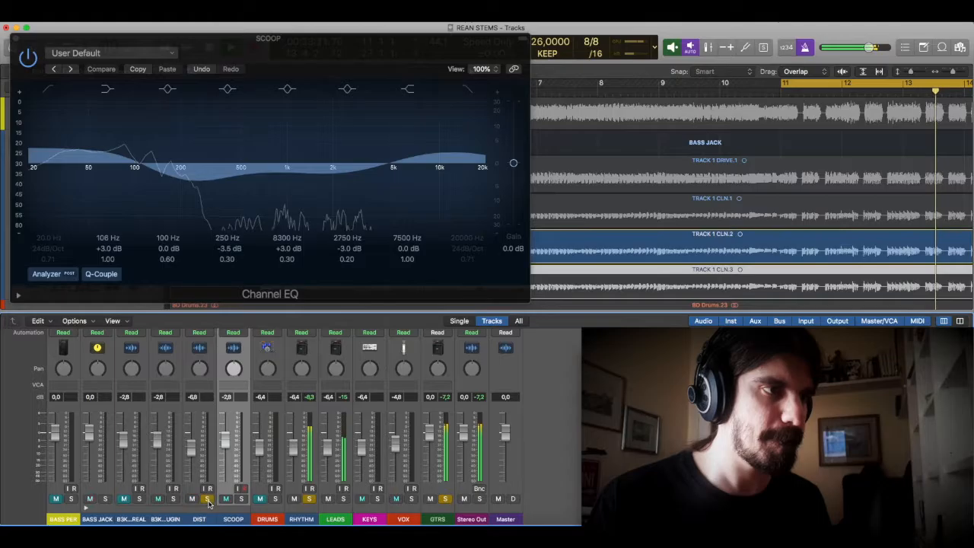
{"action": "left_click", "coordinate": [106, 499]}
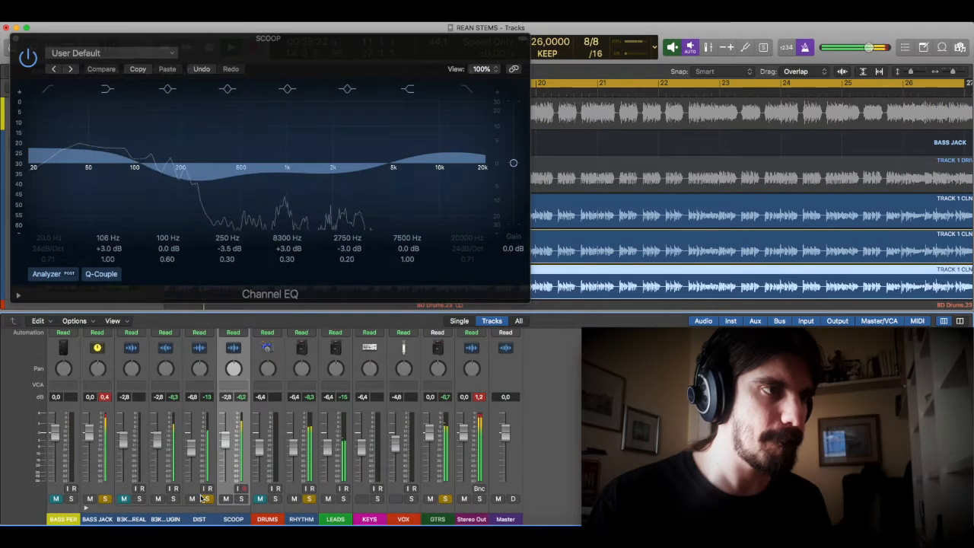
{"action": "left_click", "coordinate": [242, 500]}
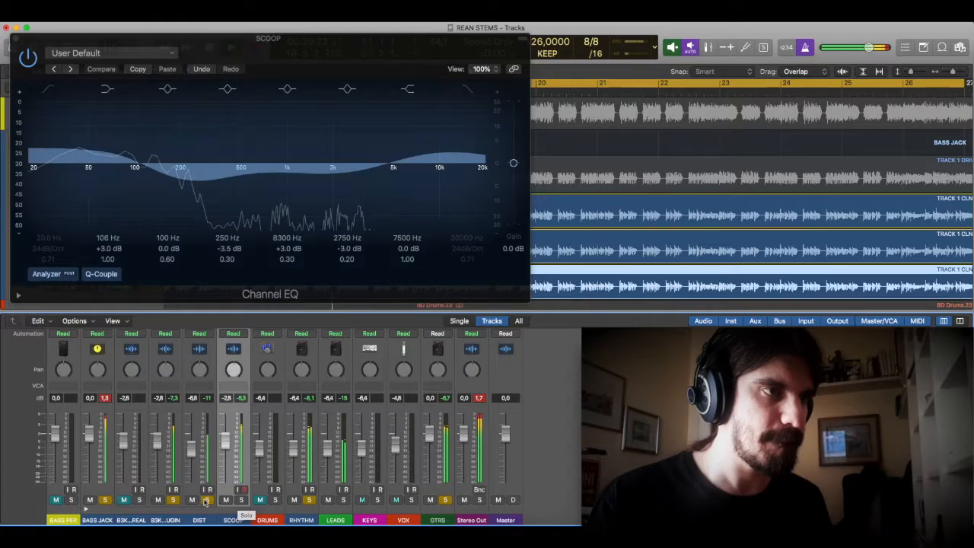
{"action": "left_click", "coordinate": [206, 501]}
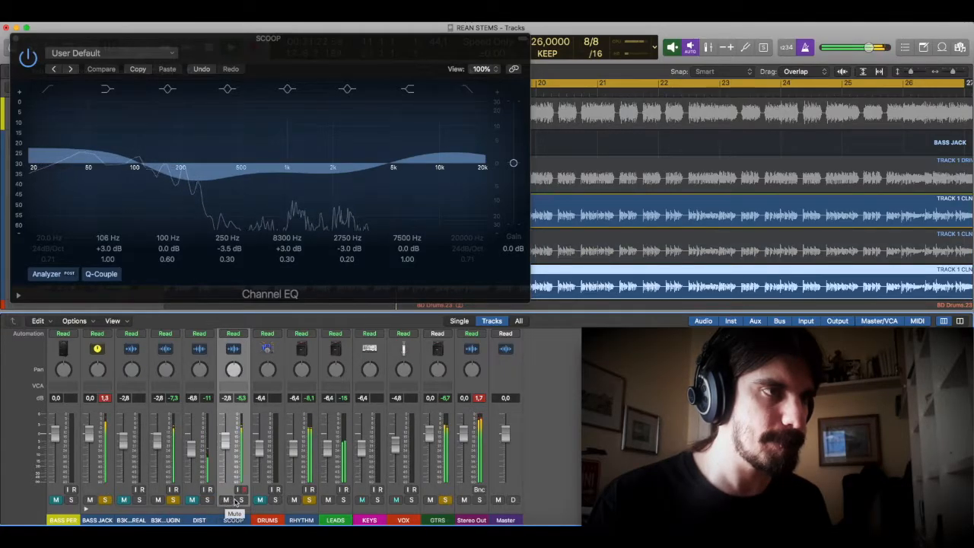
{"action": "left_click", "coordinate": [225, 500]}
{"action": "left_click", "coordinate": [225, 500]}
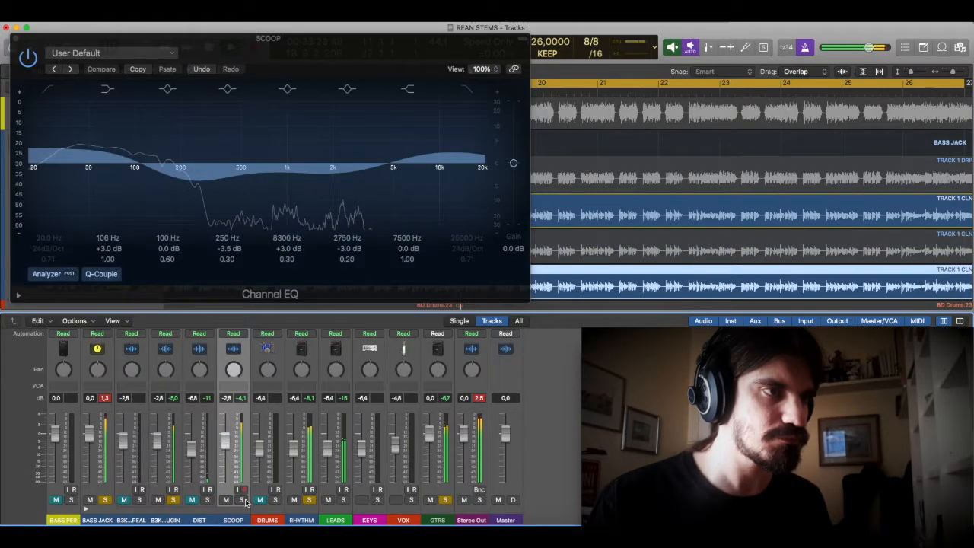
{"action": "left_click", "coordinate": [244, 501]}
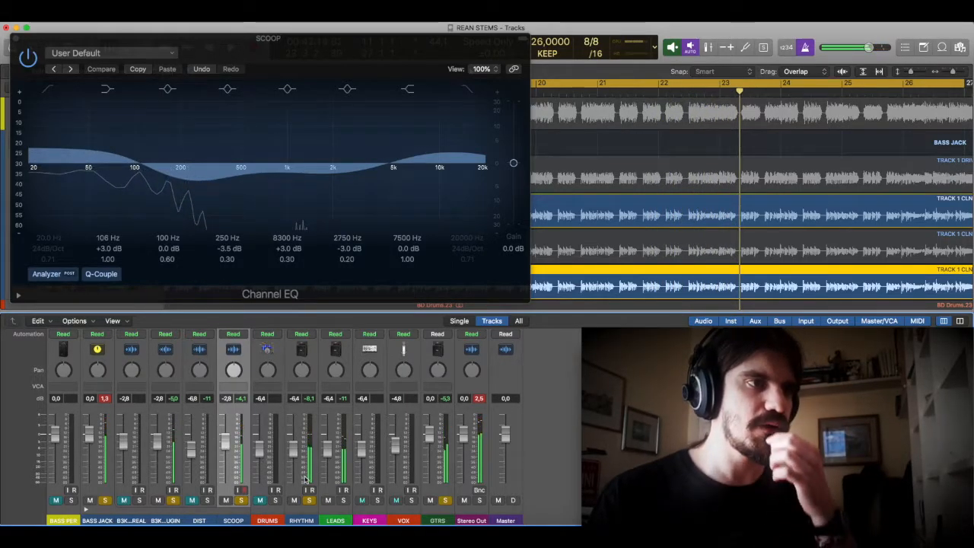
- Clear the solos on PLUGIN, SCOOP, RHYTHM and GTRS, and close the SCOOP Channel EQ window
{"action": "left_click", "coordinate": [174, 501]}
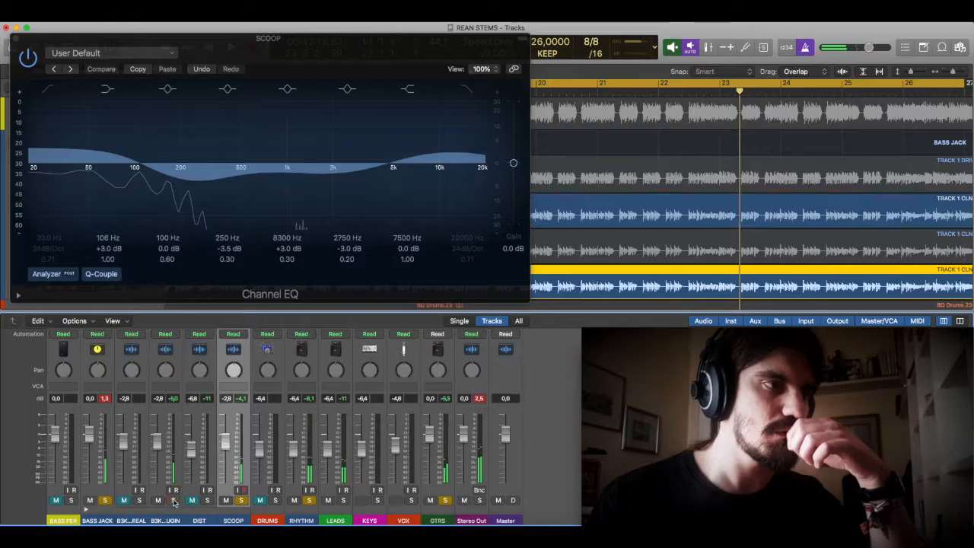
{"action": "left_click", "coordinate": [241, 501]}
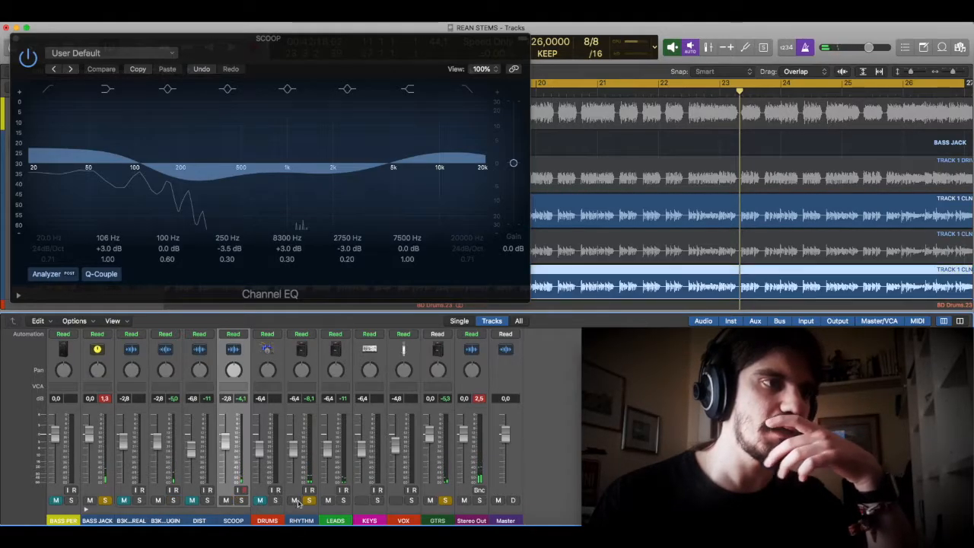
{"action": "left_click", "coordinate": [446, 501]}
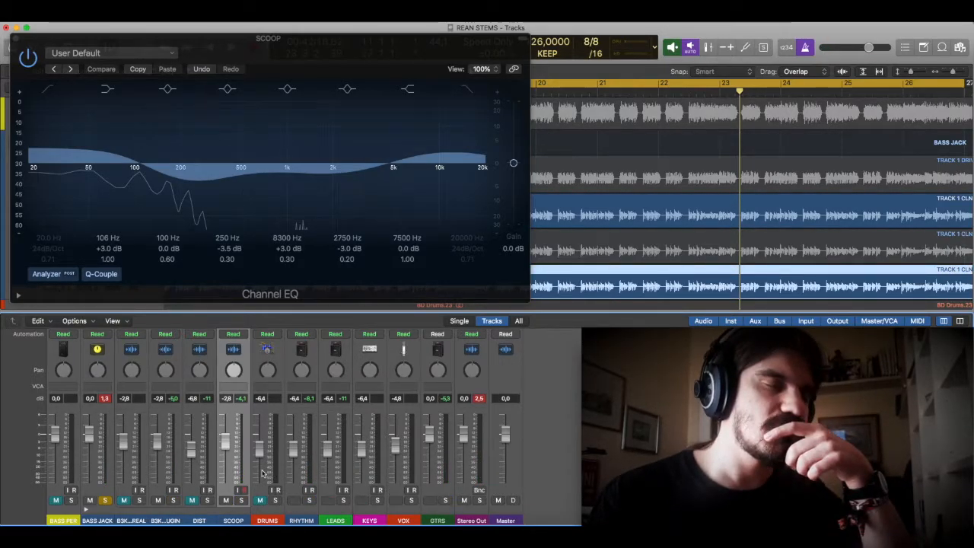
{"action": "left_click", "coordinate": [16, 38]}
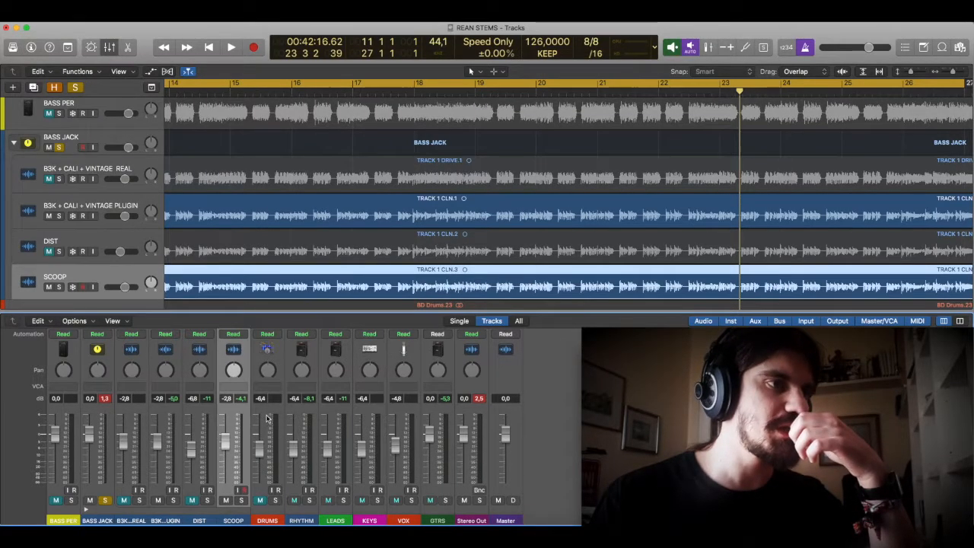
- Open the Microtubes B7K Ultra on the DIST track and move its window clear of the mixer's other channels
{"action": "scroll", "coordinate": [318, 441], "scroll_direction": "up", "scroll_amount": 5}
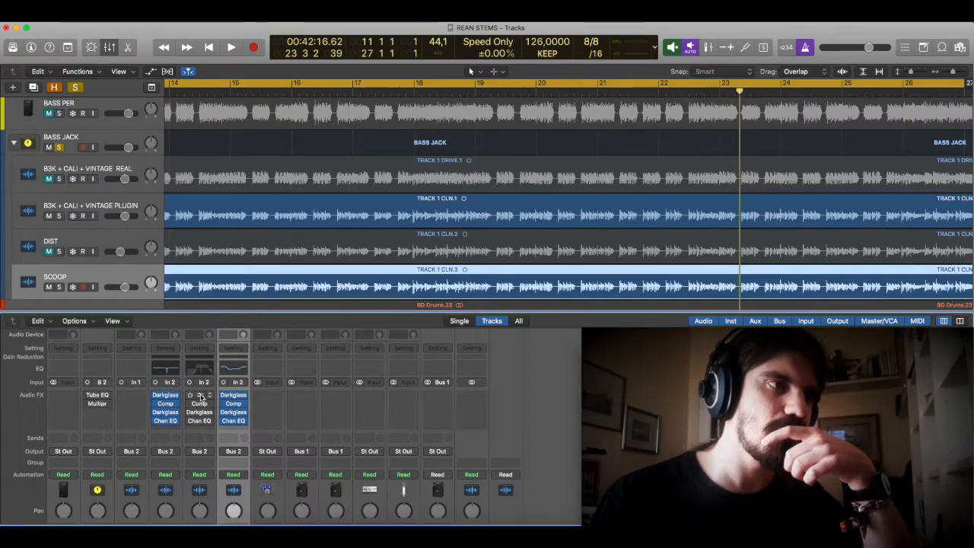
{"action": "left_click", "coordinate": [199, 395]}
{"action": "left_click_drag", "start_coordinate": [260, 50], "coordinate": [4, 35]}
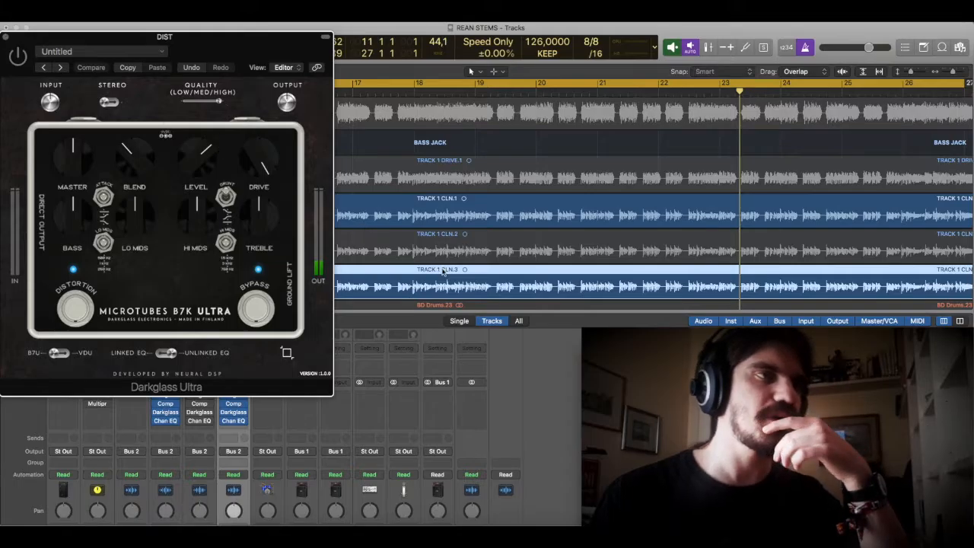
- Close the DIST Microtubes B7K Ultra window, clear the BASS JACK solo, and unmute the DIST, DRUMS and REAL tracks
{"action": "scroll", "coordinate": [216, 461], "scroll_direction": "down", "scroll_amount": 5}
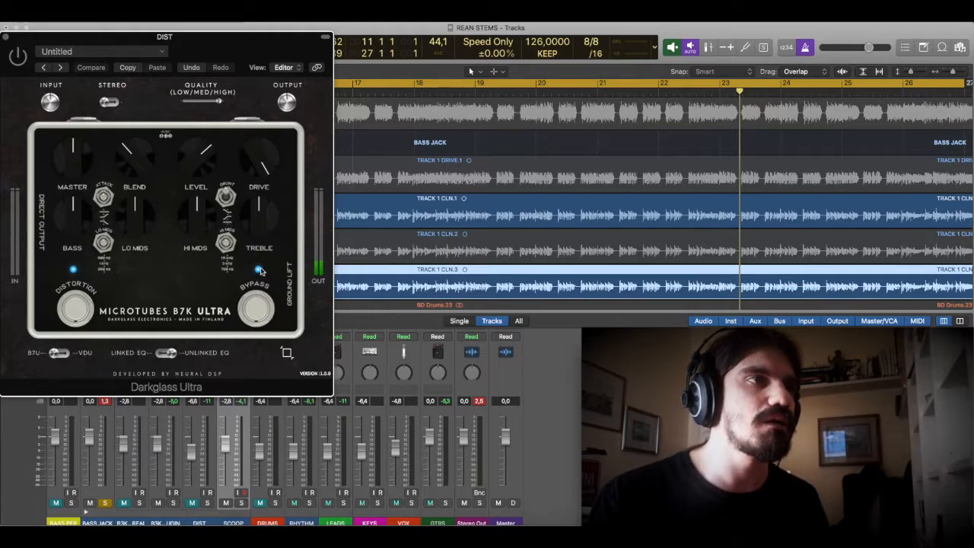
{"action": "scroll", "coordinate": [445, 287], "scroll_direction": "up", "scroll_amount": 1}
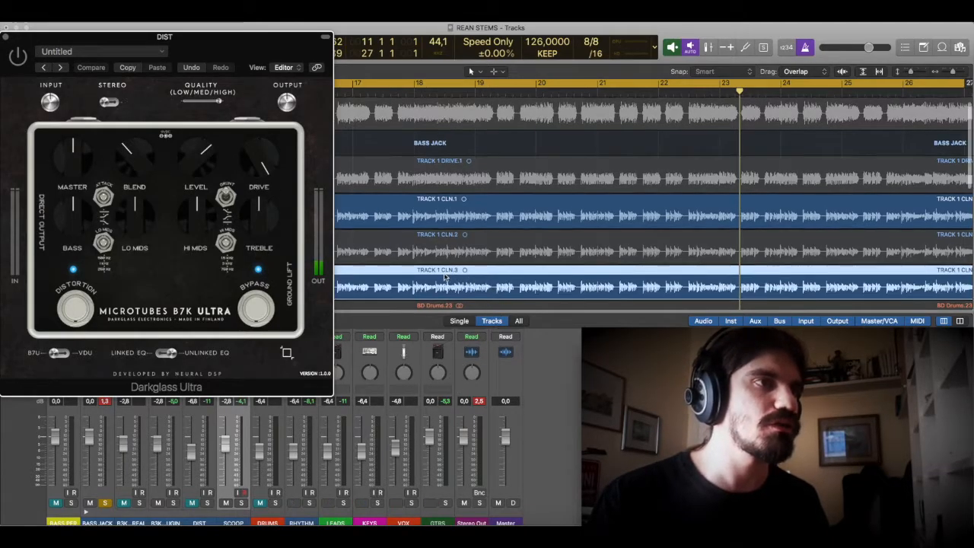
{"action": "left_click", "coordinate": [7, 37]}
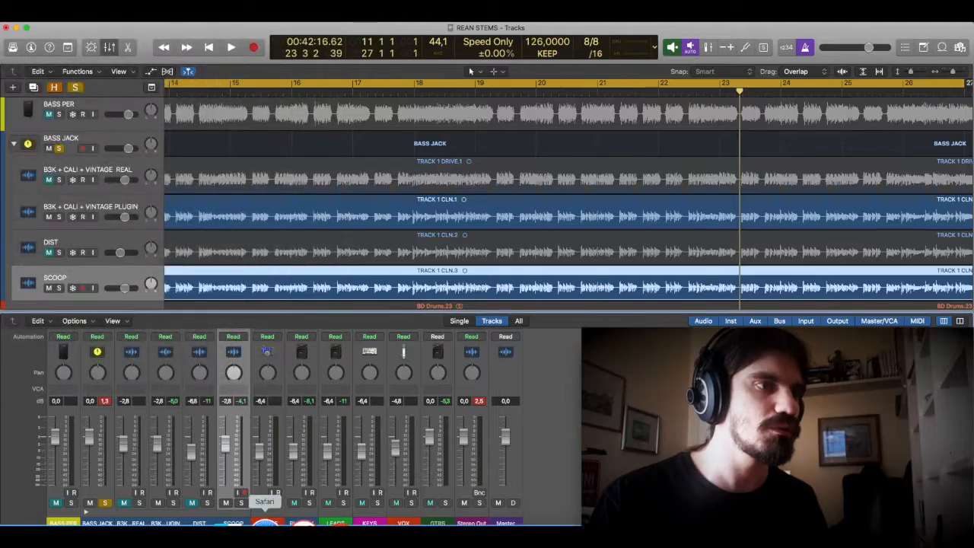
{"action": "left_click", "coordinate": [197, 504]}
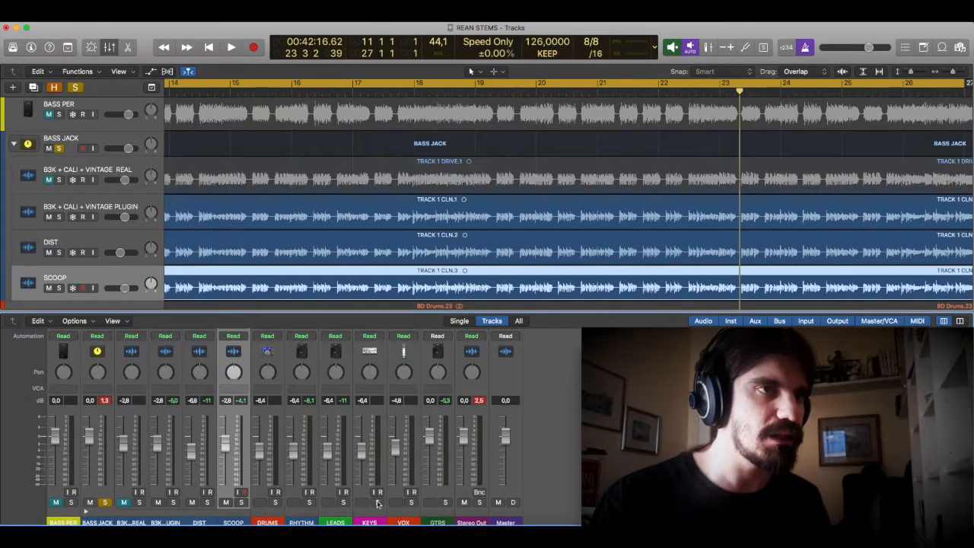
{"action": "left_click", "coordinate": [106, 503]}
{"action": "left_click", "coordinate": [122, 503]}
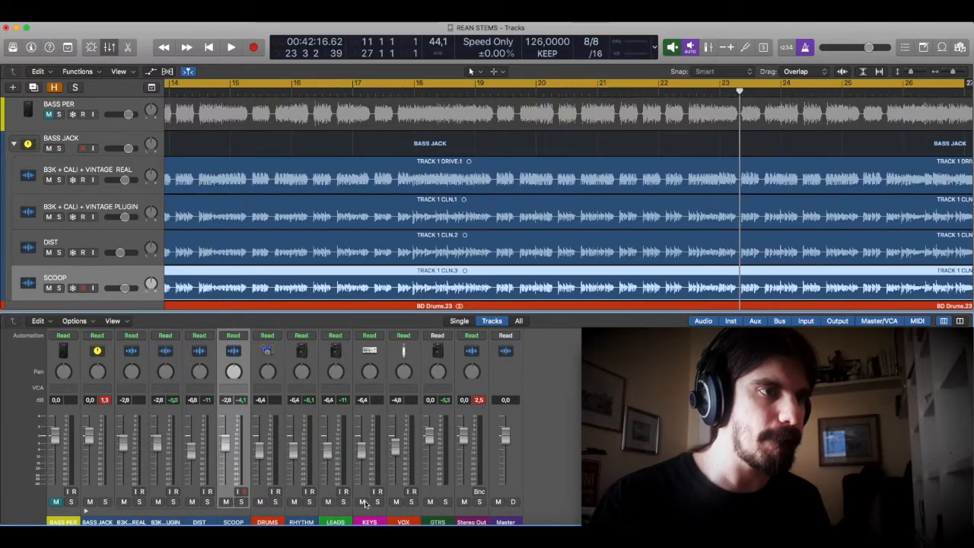
- Mute DRUMS, RHYTHM, LEADS, KEYS, VOX, GTRS, SCOOP, PLUGIN and REAL so that only DIST remains audible in BASS JACK
{"action": "left_click", "coordinate": [361, 502]}
{"action": "left_click", "coordinate": [260, 503]}
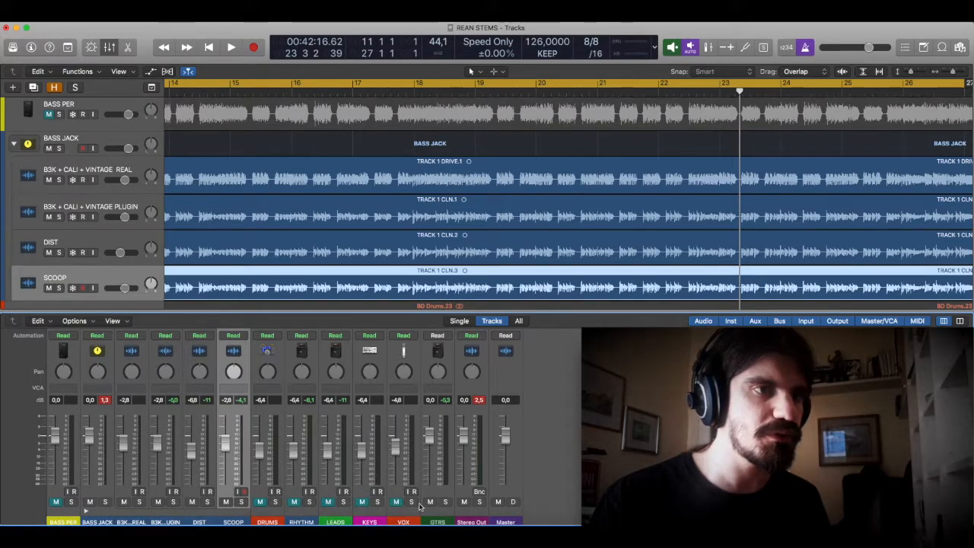
{"action": "left_click", "coordinate": [226, 502]}
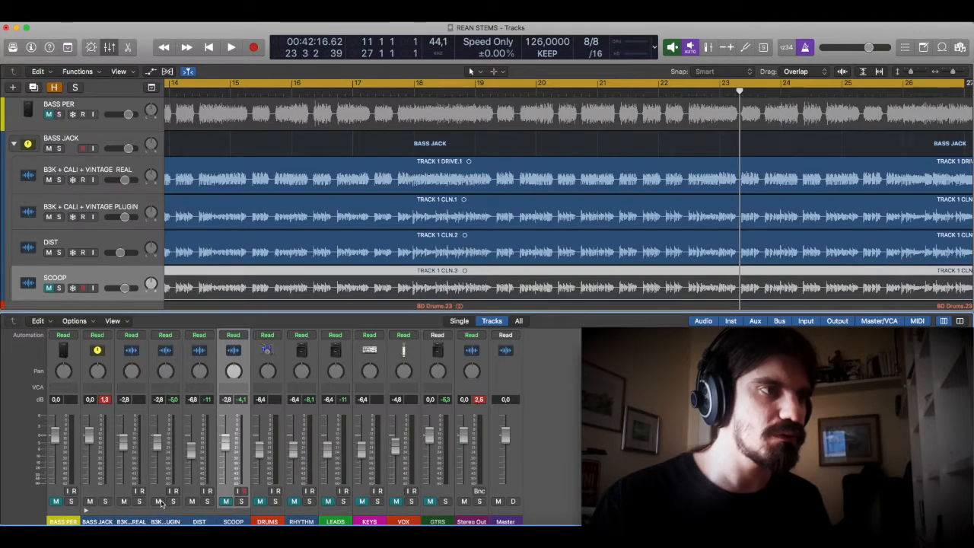
{"action": "left_click", "coordinate": [158, 503]}
{"action": "left_click", "coordinate": [124, 502]}
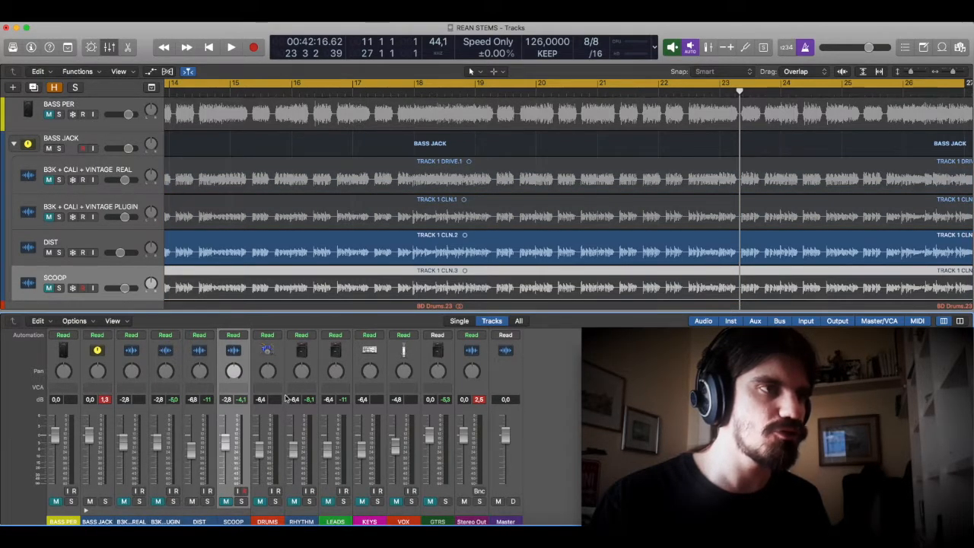
- Start playback, switch on the Microtubes B7K Ultra on the DIST track, and move its window clear of the insert slots
{"action": "scroll", "coordinate": [232, 381], "scroll_direction": "up", "scroll_amount": 5}
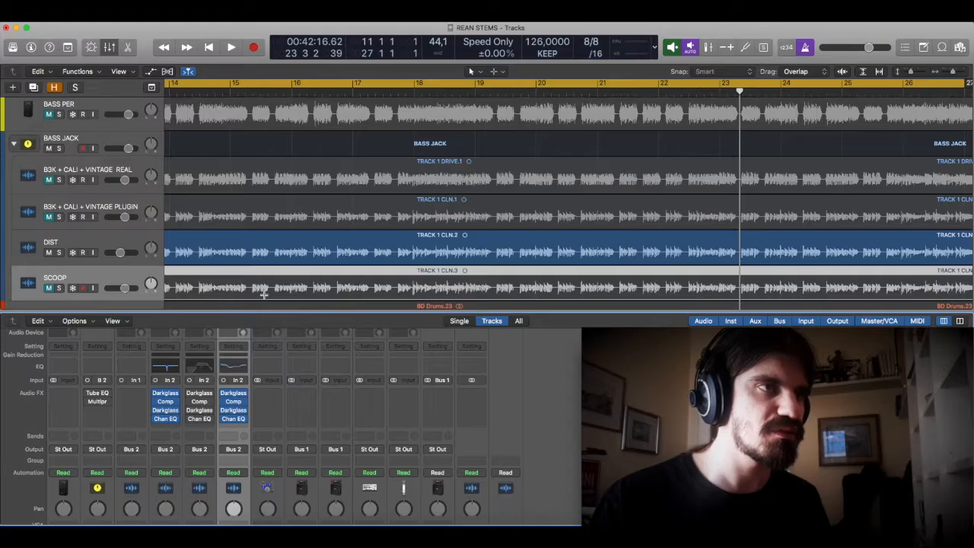
{"action": "key", "text": "space"}
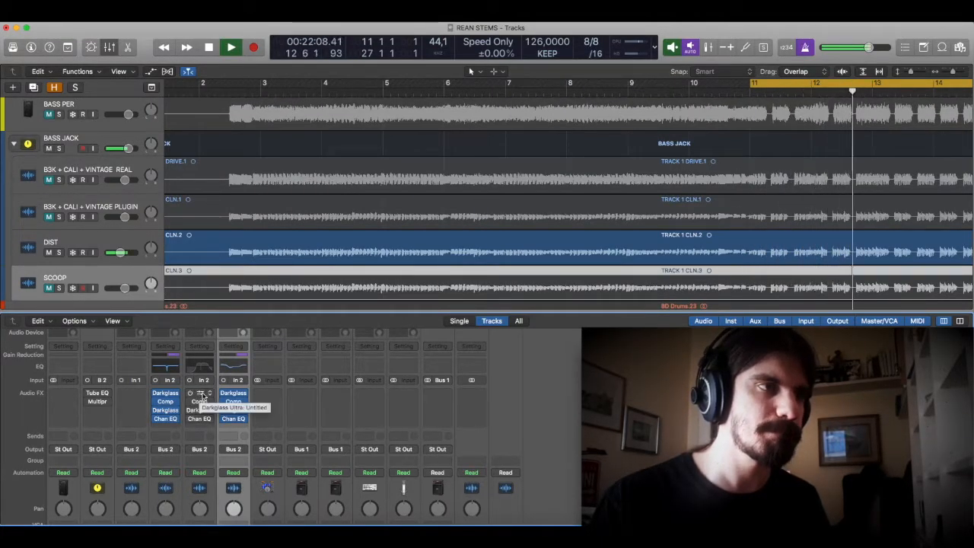
{"action": "left_click", "coordinate": [204, 392]}
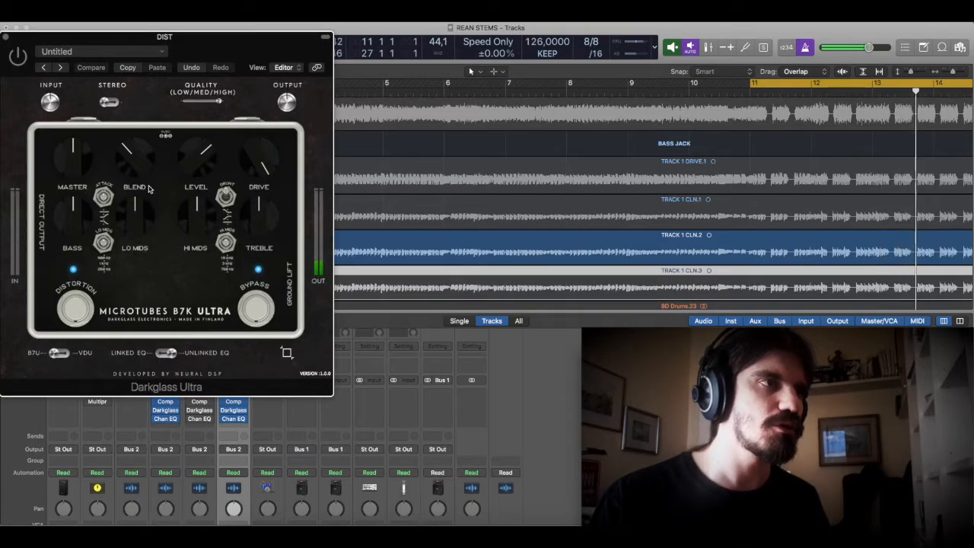
{"action": "left_click", "coordinate": [18, 57]}
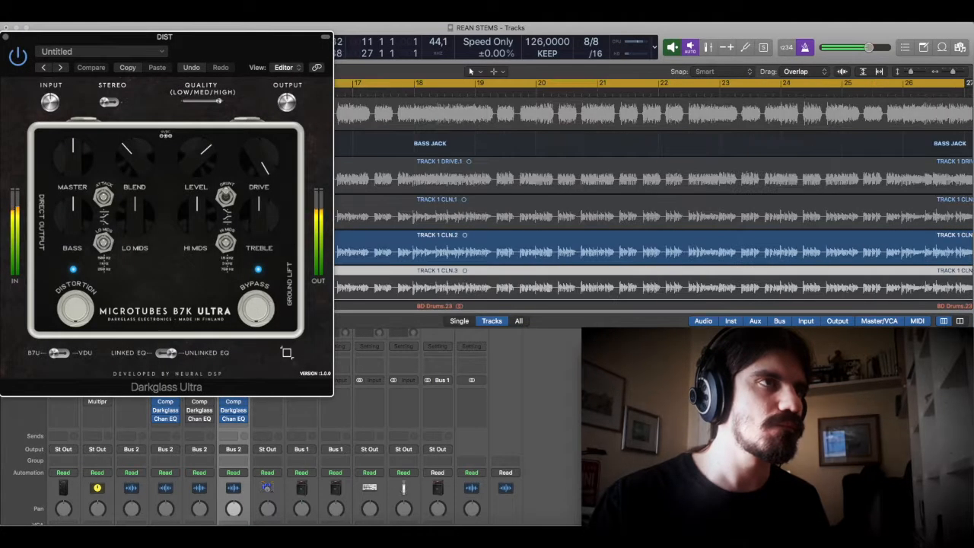
{"action": "left_click_drag", "start_coordinate": [215, 31], "coordinate": [214, 22]}
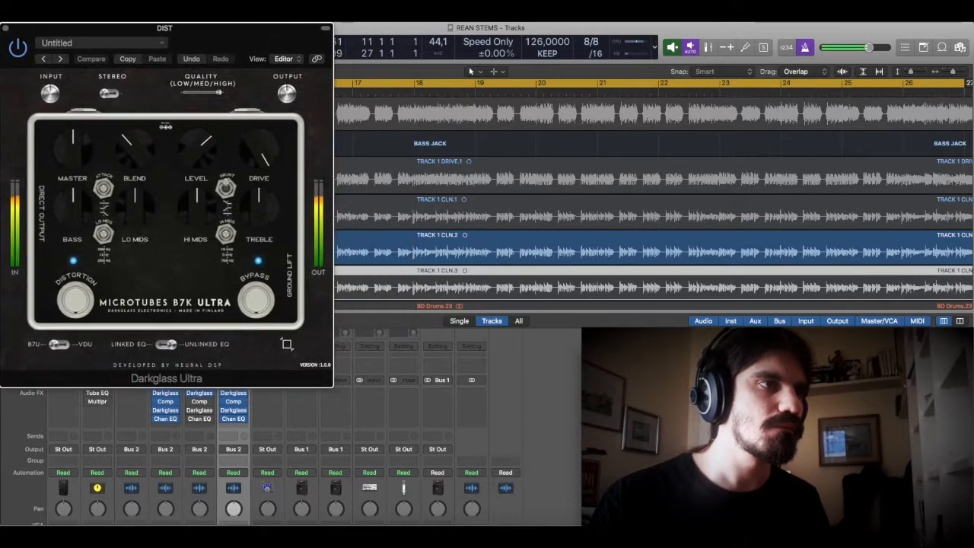
- Switch on the DIST track's Compressor and Vintage Ultra, and line their windows up beside the Microtubes B7K Ultra
{"action": "left_click", "coordinate": [202, 402]}
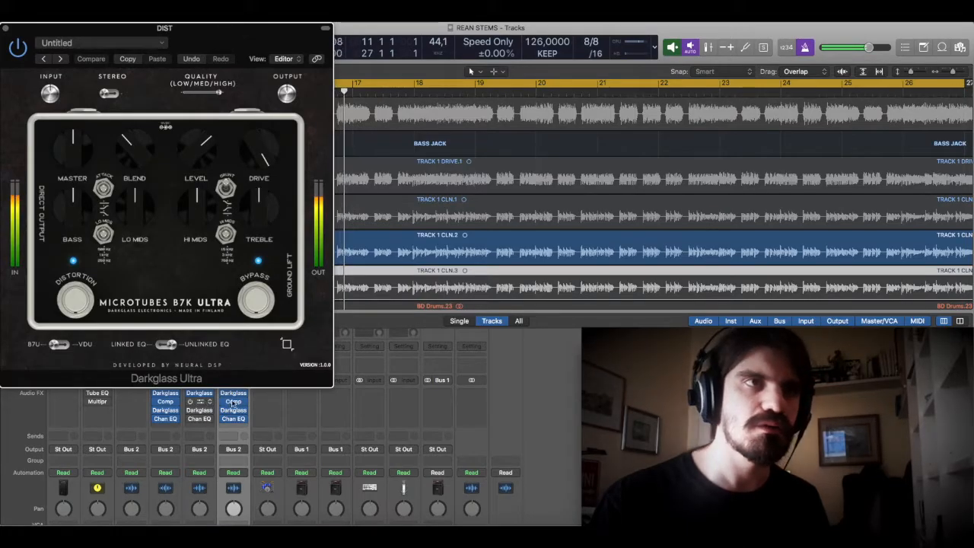
{"action": "left_click_drag", "start_coordinate": [88, 44], "coordinate": [354, 33]}
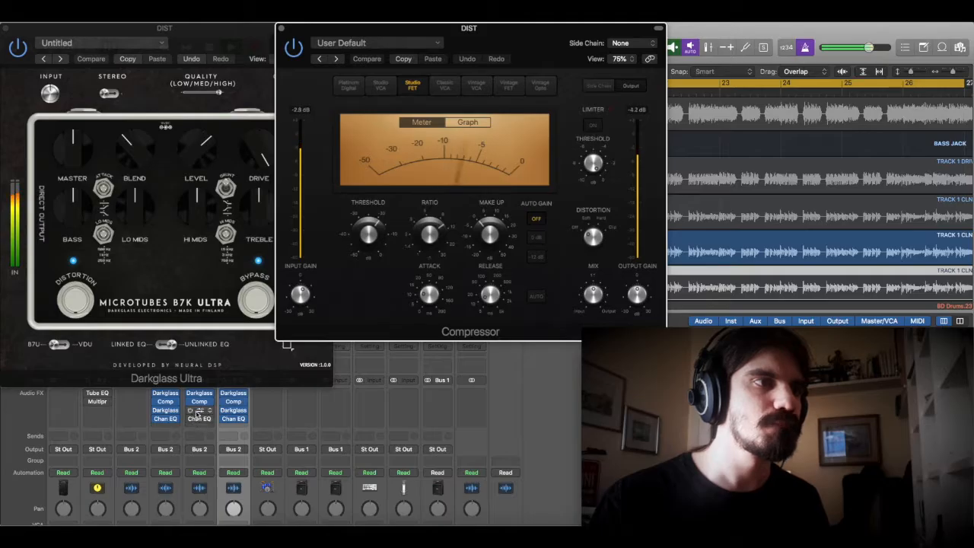
{"action": "left_click", "coordinate": [196, 412]}
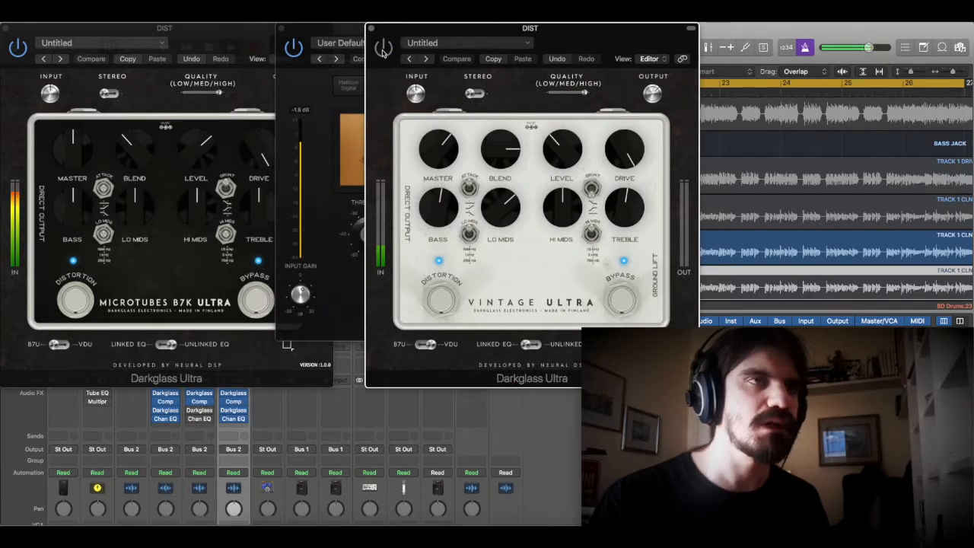
{"action": "left_click_drag", "start_coordinate": [571, 34], "coordinate": [842, 35]}
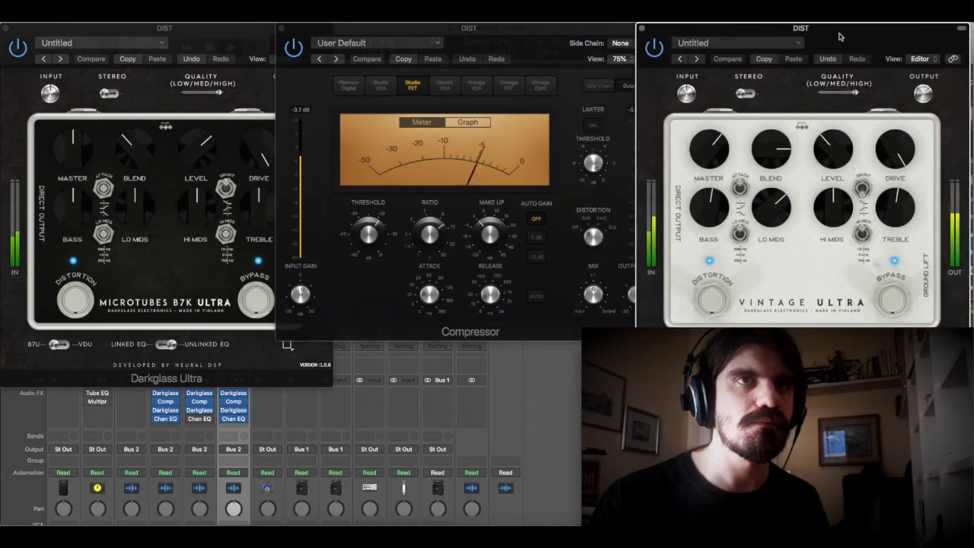
- Switch on the DIST track's Channel EQ and toggle its 910 Hz notch off and on to compare, leaving it on
{"action": "left_click", "coordinate": [201, 420]}
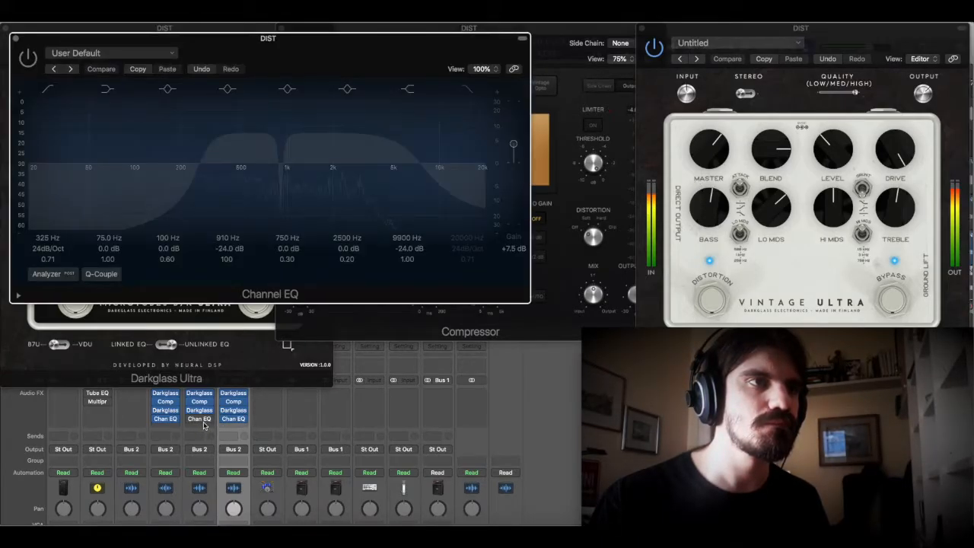
{"action": "left_click", "coordinate": [29, 58]}
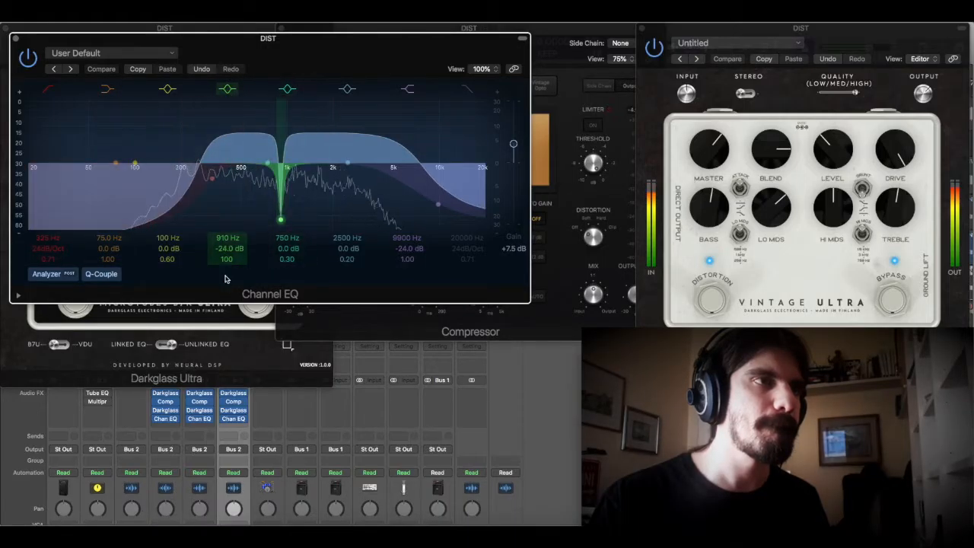
{"action": "left_click", "coordinate": [228, 89]}
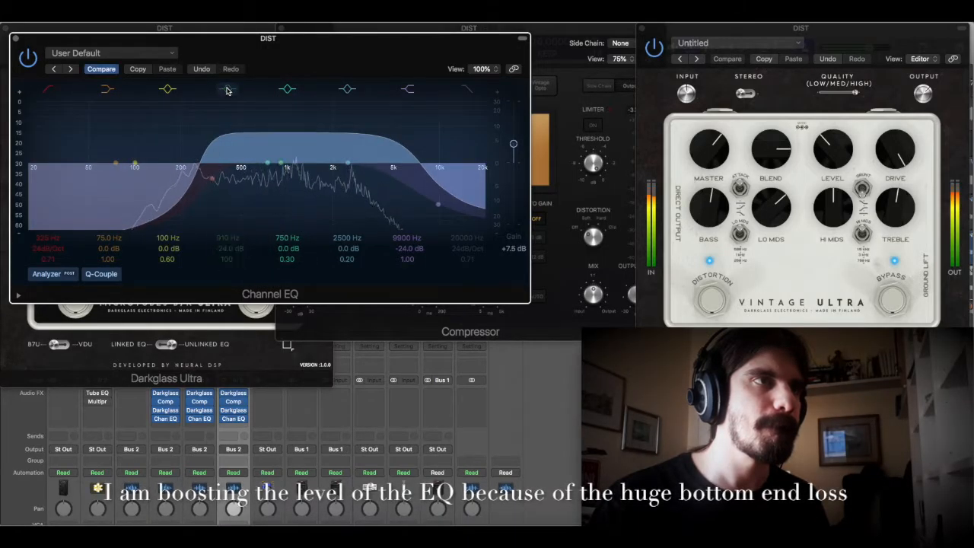
{"action": "left_click", "coordinate": [227, 89]}
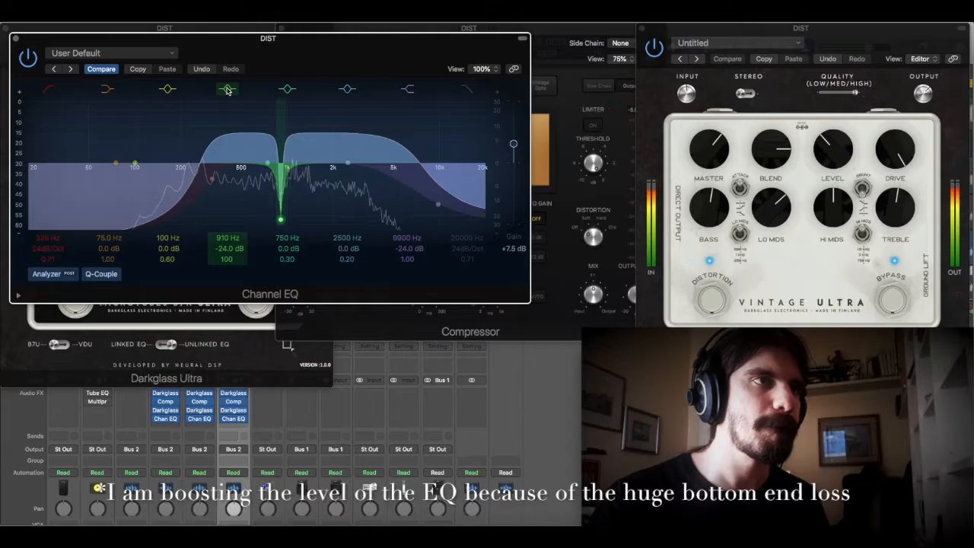
{"action": "left_click", "coordinate": [228, 90]}
{"action": "left_click", "coordinate": [228, 90]}
{"action": "left_click_drag", "start_coordinate": [227, 248], "coordinate": [227, 172]}
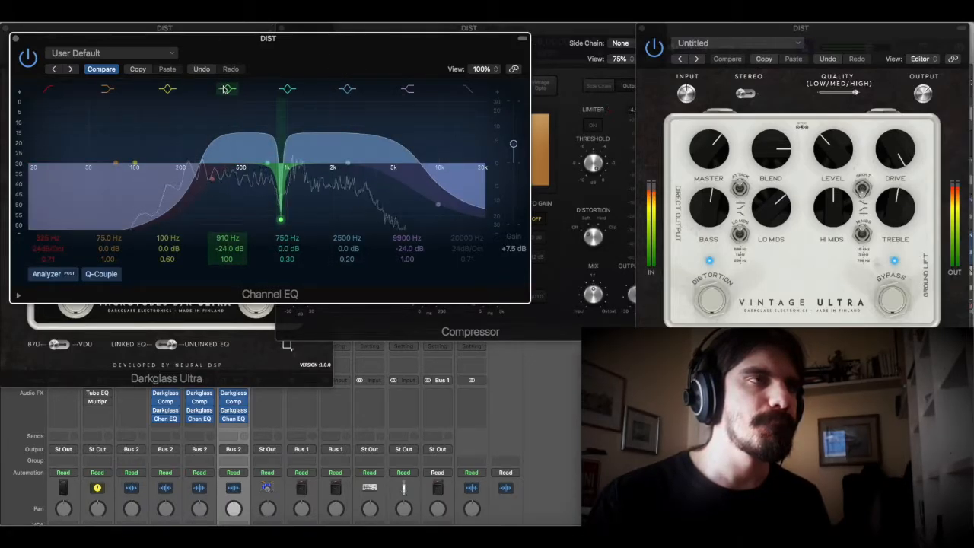
- Close the DIST track's Channel EQ, Microtubes B7K Ultra, Compressor and Vintage Ultra windows
{"action": "left_click", "coordinate": [15, 40]}
{"action": "left_click", "coordinate": [15, 33]}
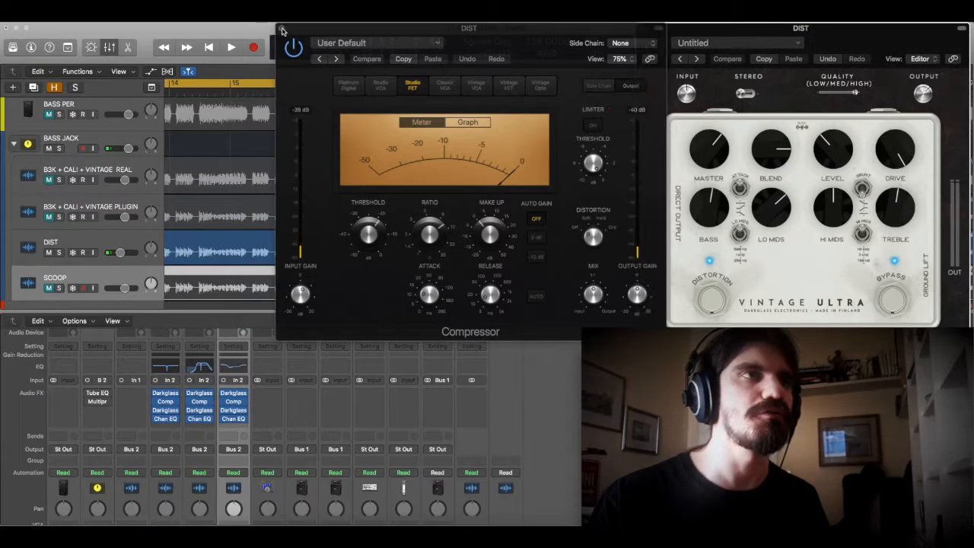
{"action": "left_click", "coordinate": [281, 29]}
{"action": "left_click", "coordinate": [643, 28]}
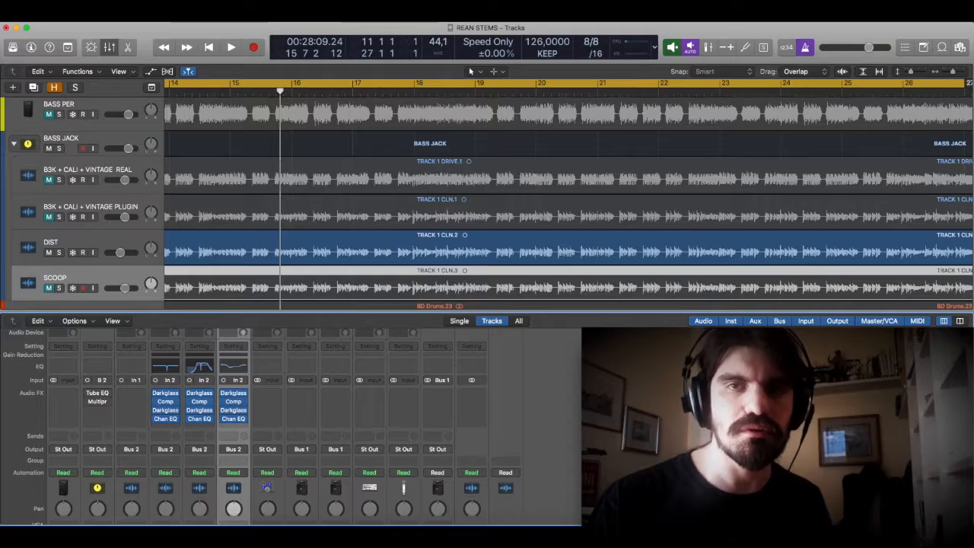
- Unmute PLUGIN and SCOOP, play them blended with DIST, and stop playback
{"action": "scroll", "coordinate": [327, 380], "scroll_direction": "down", "scroll_amount": 6}
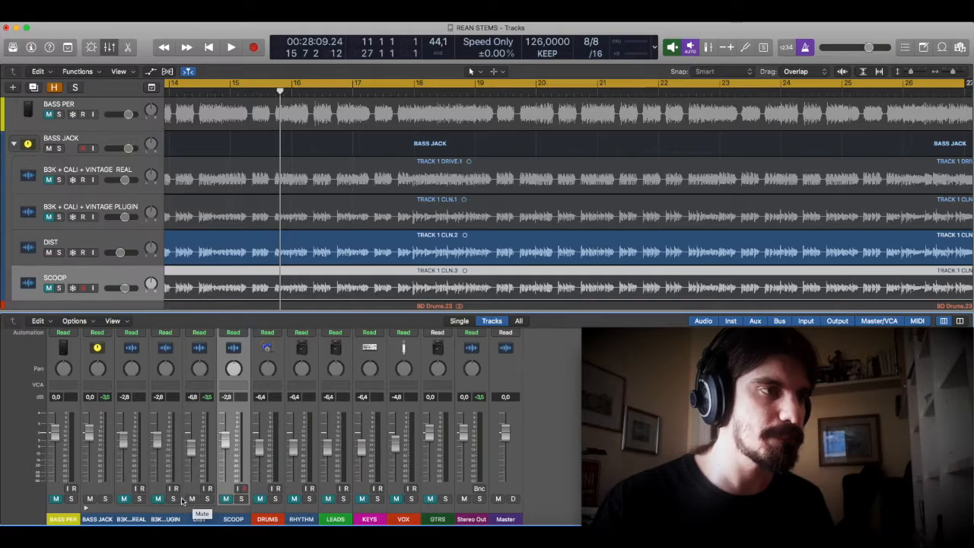
{"action": "left_click", "coordinate": [157, 500]}
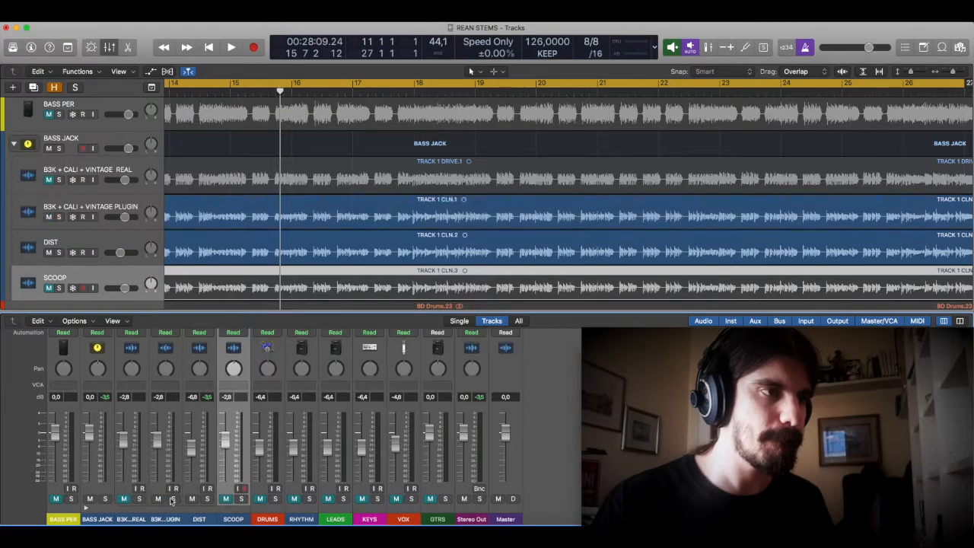
{"action": "left_click", "coordinate": [226, 500]}
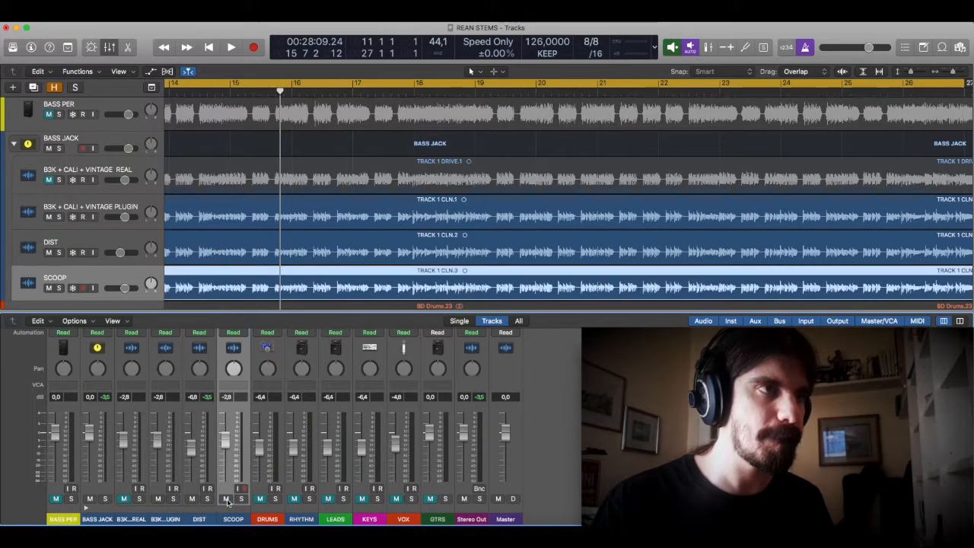
{"action": "key", "text": "space"}
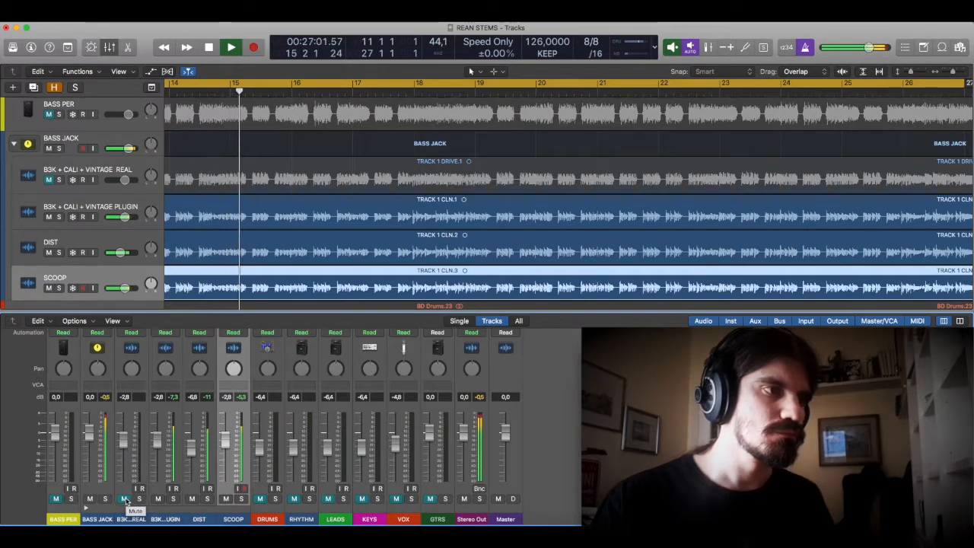
{"action": "key", "text": "space"}
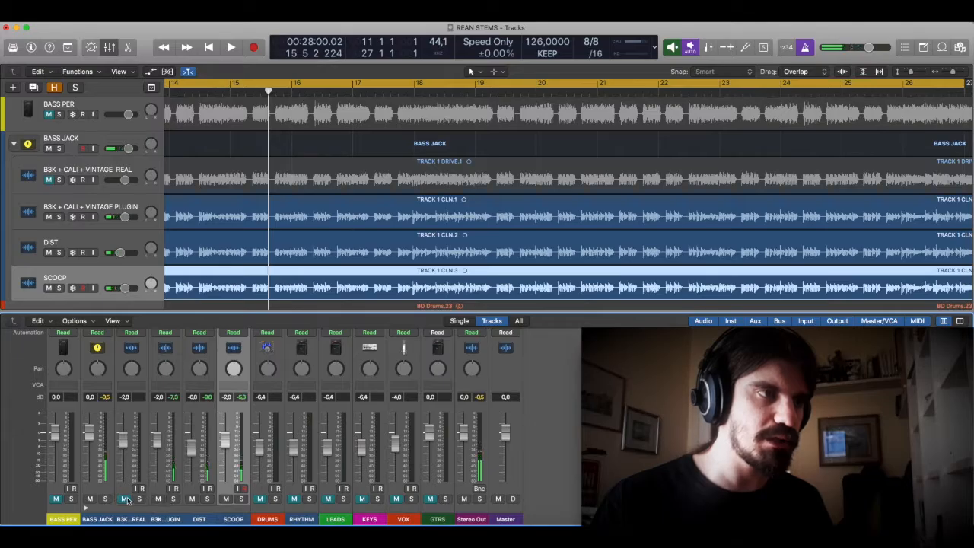
- Unmute REAL, mute PLUGIN, and restart playback to hear the real pedals blended with DIST and SCOOP
{"action": "left_click", "coordinate": [124, 498]}
{"action": "left_click", "coordinate": [158, 498]}
{"action": "key", "text": "space"}
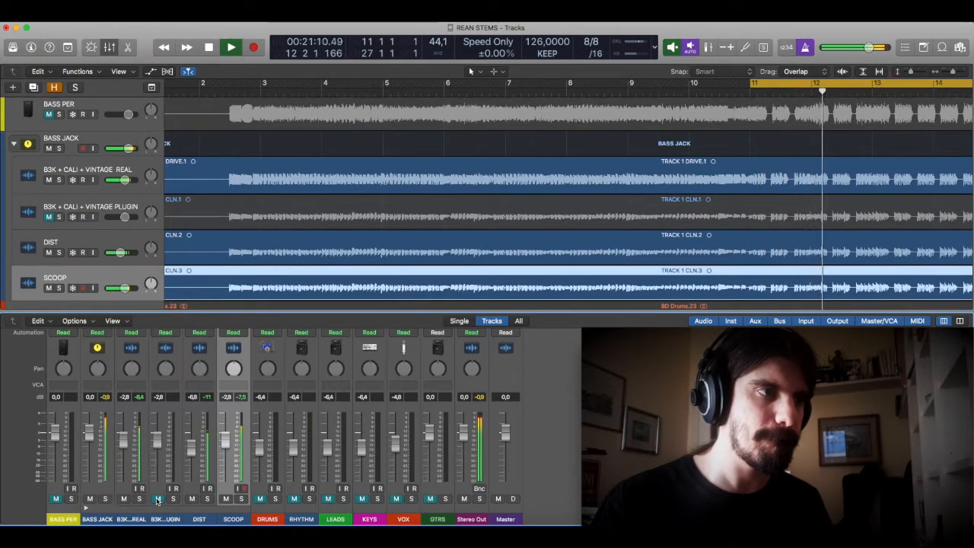
- Alternate the mutes between PLUGIN and REAL during playback to compare them, ending on PLUGIN, and stop playback
{"action": "left_click", "coordinate": [158, 499]}
{"action": "left_click", "coordinate": [123, 498]}
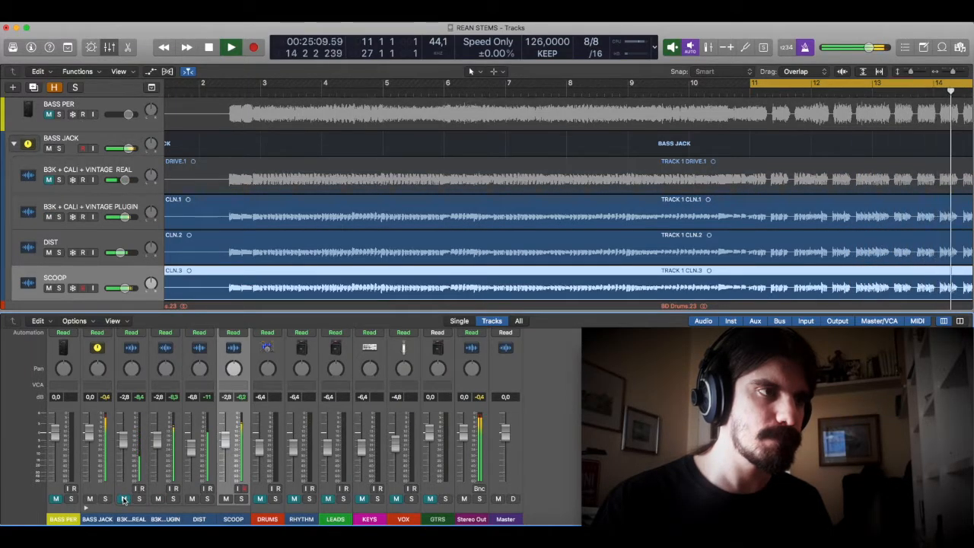
{"action": "left_click", "coordinate": [123, 499]}
{"action": "left_click", "coordinate": [156, 499]}
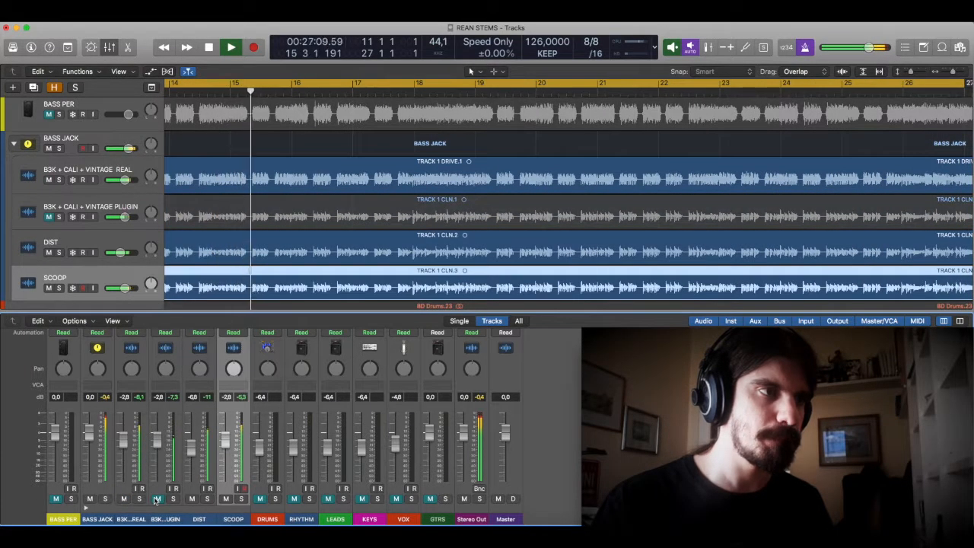
{"action": "left_click", "coordinate": [157, 499]}
{"action": "left_click", "coordinate": [124, 499]}
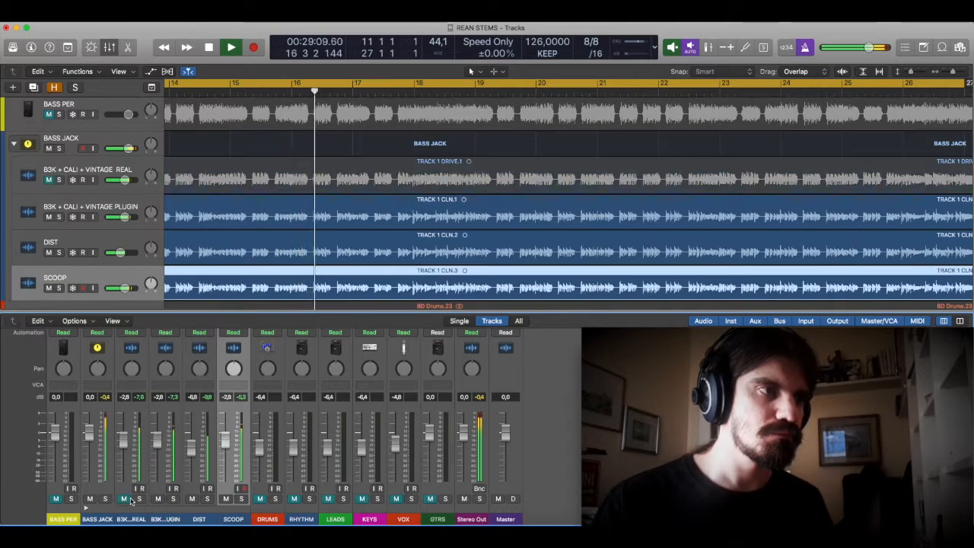
{"action": "key", "text": "space"}
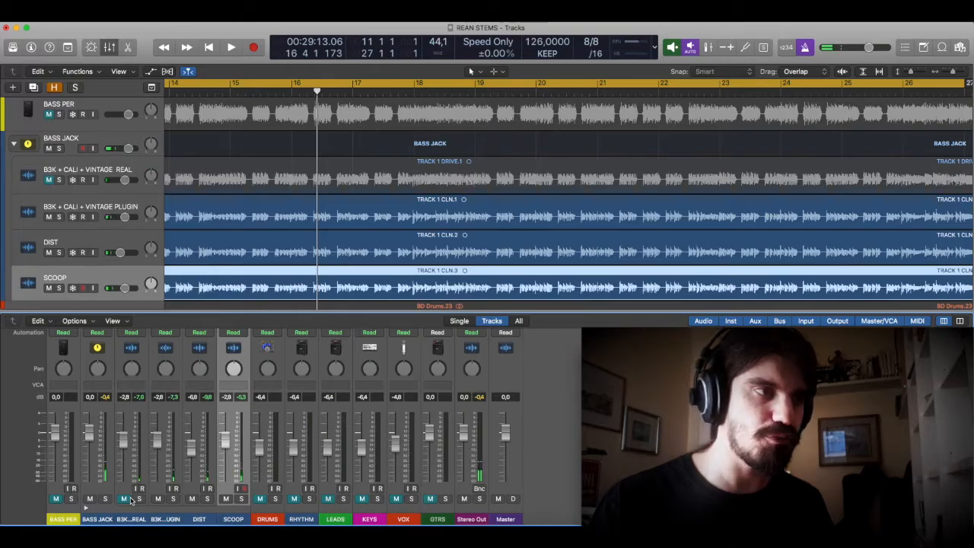
- Unmute REAL and restart playback with REAL, PLUGIN, DIST and SCOOP all sounding together
{"action": "left_click", "coordinate": [123, 499]}
{"action": "key", "text": "space"}
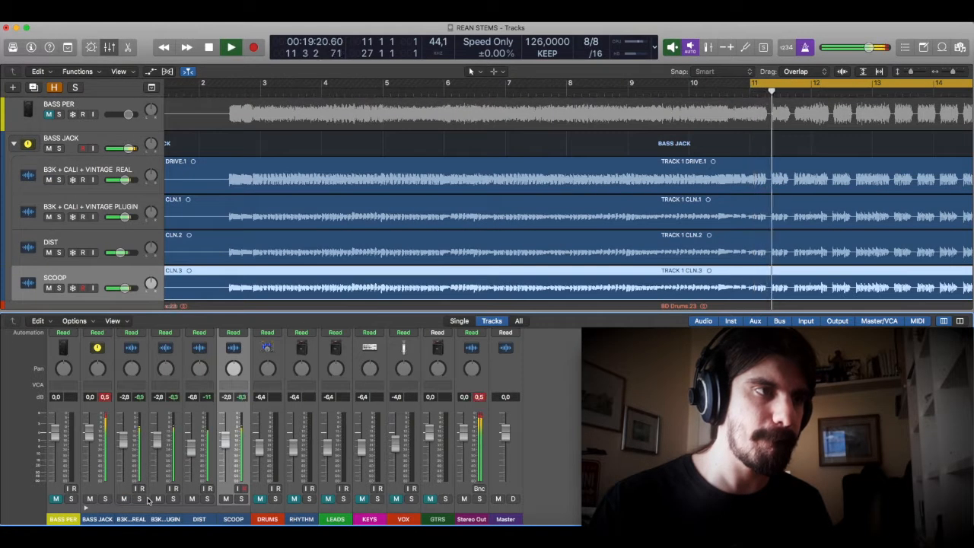
- Alternate the mutes between PLUGIN and REAL during playback, leaving PLUGIN sounding with DIST and SCOOP
{"action": "left_click", "coordinate": [158, 498]}
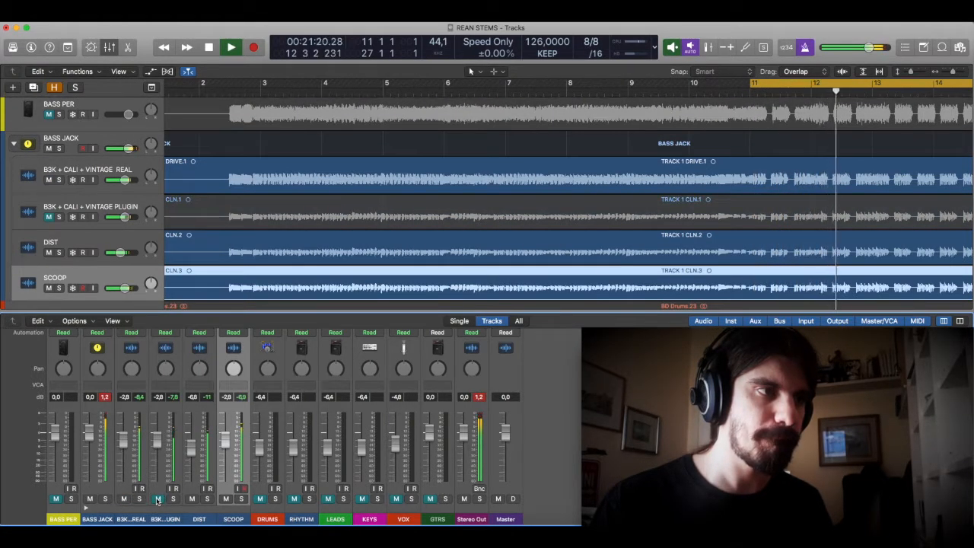
{"action": "left_click", "coordinate": [157, 499]}
{"action": "left_click", "coordinate": [123, 499]}
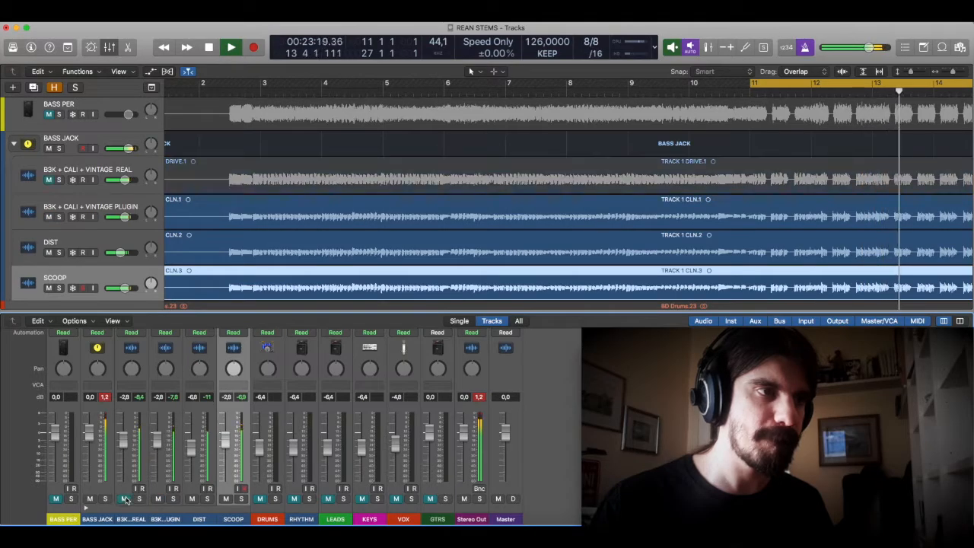
- Unmute DRUMS, RHYTHM, LEADS, KEYS, VOX and GTRS to hear the plugin bass in the full mix, stop playback, and clear the DRUMS solo
{"action": "left_click", "coordinate": [259, 499]}
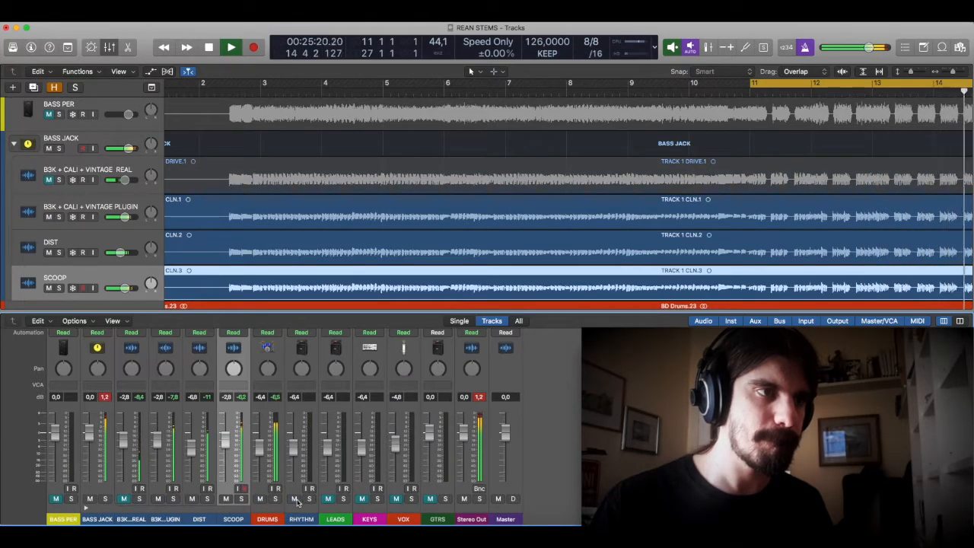
{"action": "left_click", "coordinate": [328, 498]}
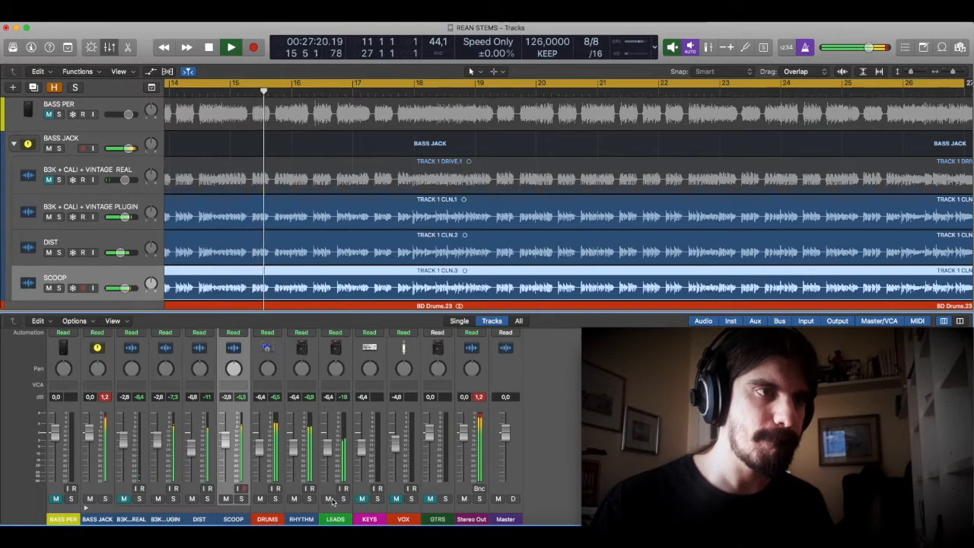
{"action": "left_click", "coordinate": [363, 498]}
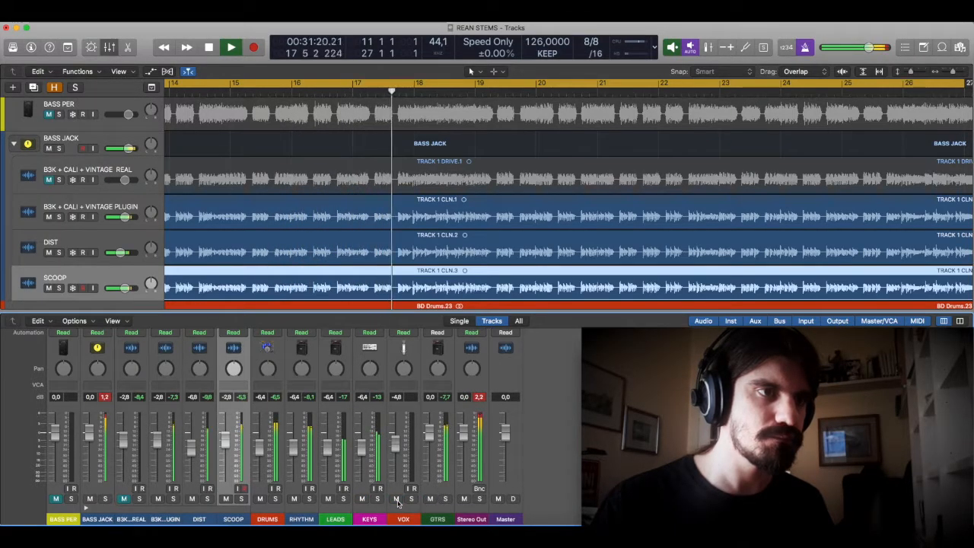
{"action": "left_click", "coordinate": [276, 500]}
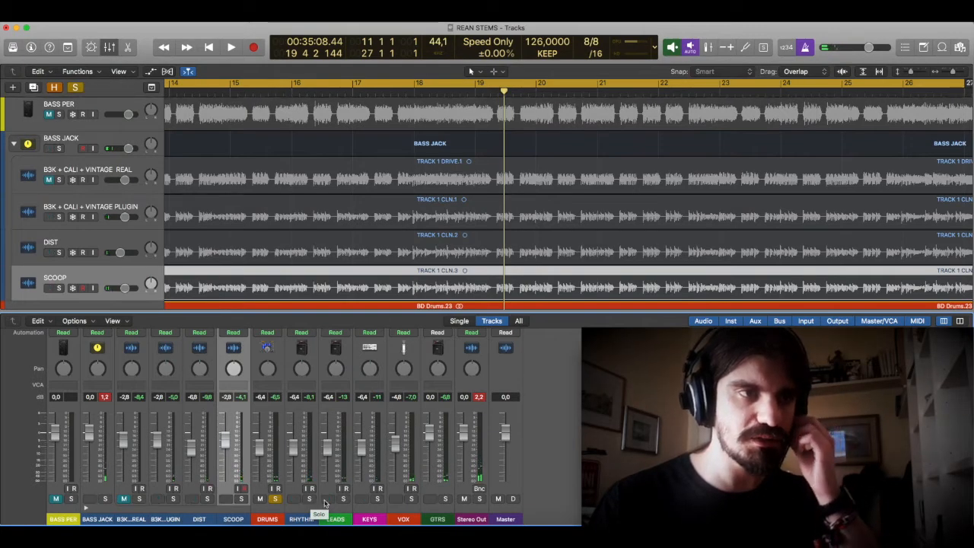
{"action": "left_click", "coordinate": [276, 499]}
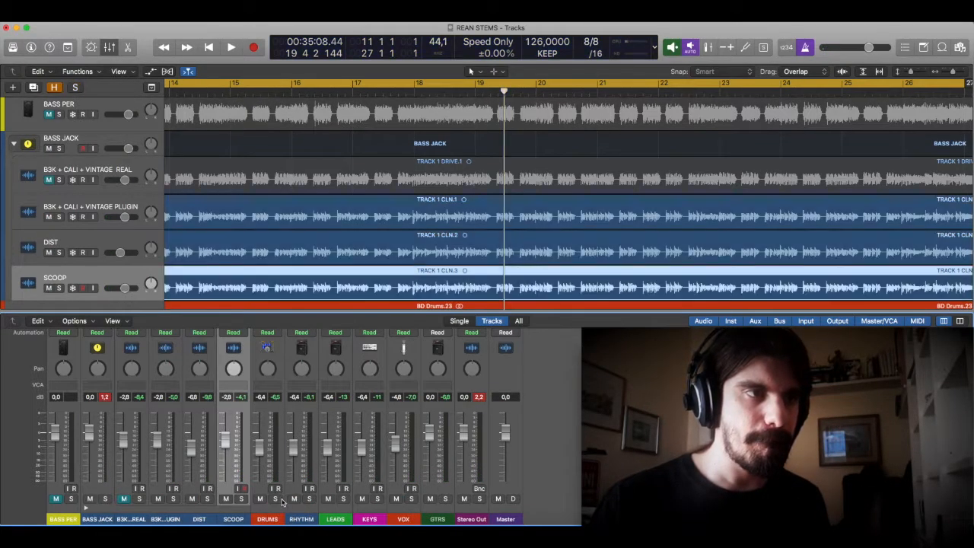
- Mute DRUMS and restart playback, mute VOX, KEYS and LEADS to hear the bass against RHYTHM, and stop
{"action": "left_click", "coordinate": [261, 499]}
{"action": "key", "text": "space"}
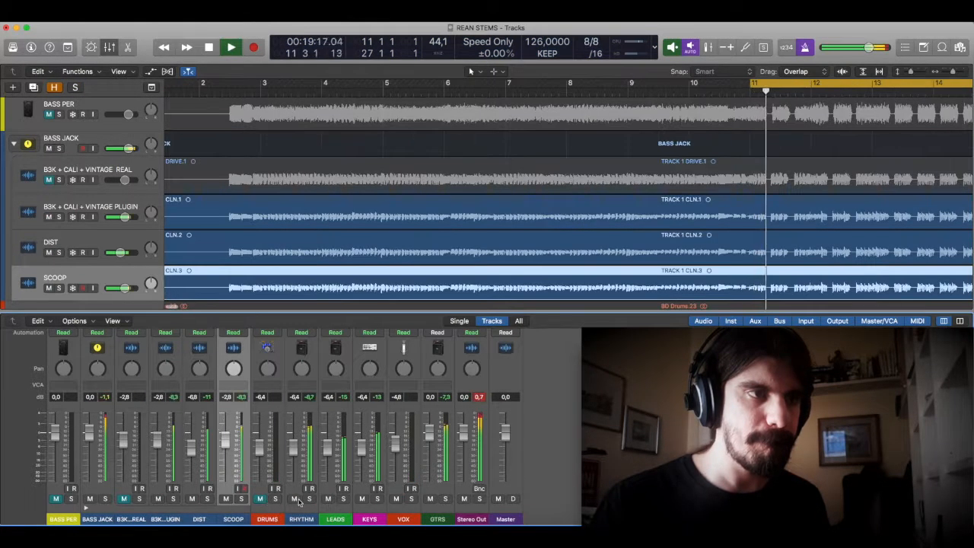
{"action": "left_click", "coordinate": [396, 500]}
{"action": "left_click", "coordinate": [328, 500]}
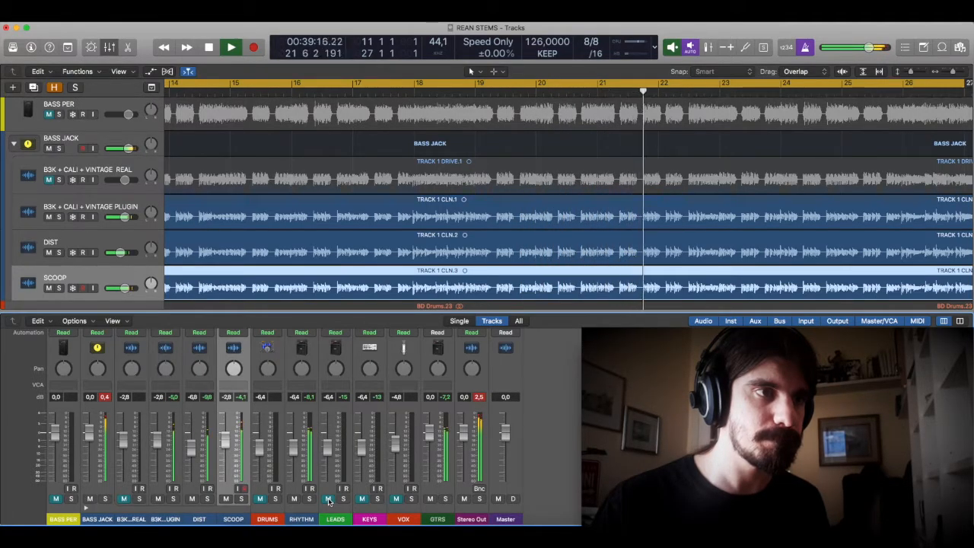
{"action": "key", "text": "space"}
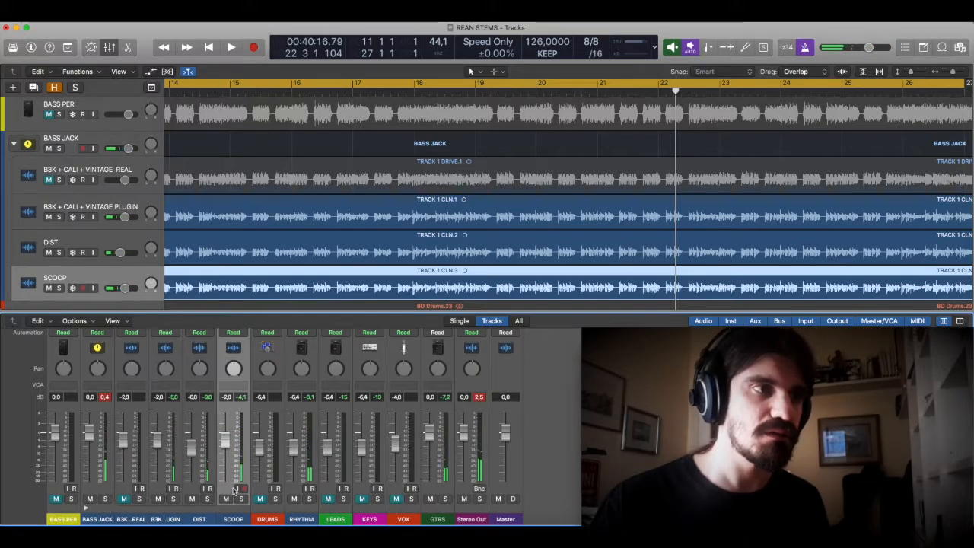
- Open the Vintage Tube EQ on the BASS JACK bus, examine its settings, and close it
{"action": "scroll", "coordinate": [158, 456], "scroll_direction": "up", "scroll_amount": 5}
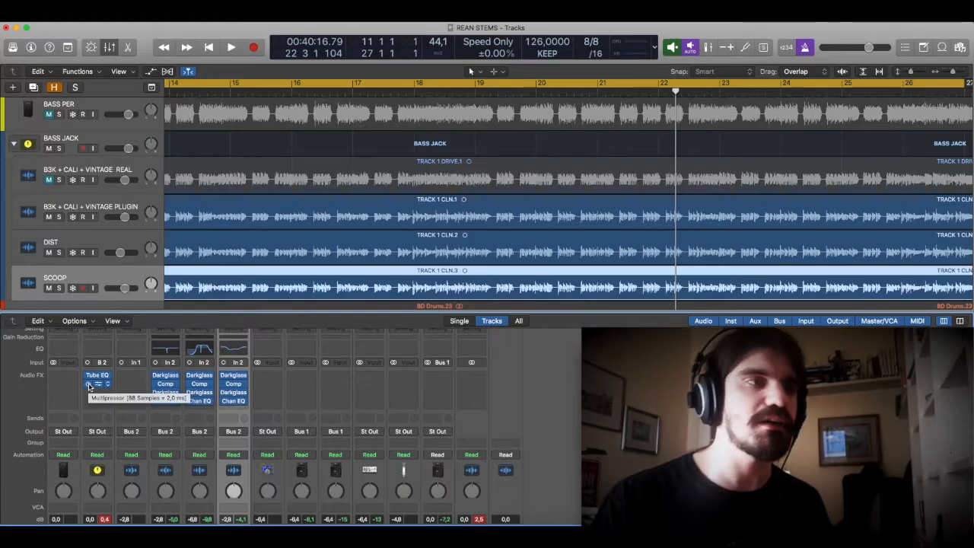
{"action": "left_click", "coordinate": [99, 375]}
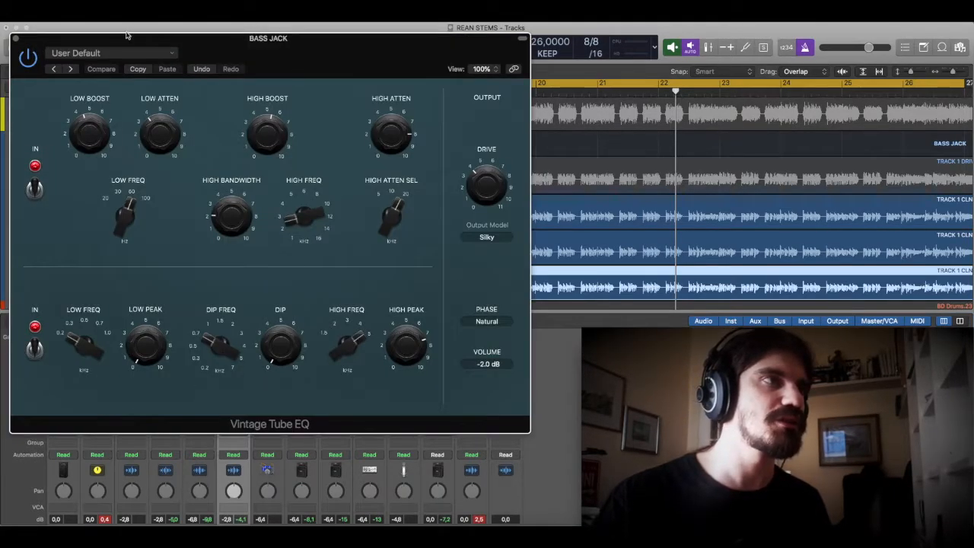
{"action": "left_click", "coordinate": [17, 41]}
{"action": "scroll", "coordinate": [304, 389], "scroll_direction": "down", "scroll_amount": 3}
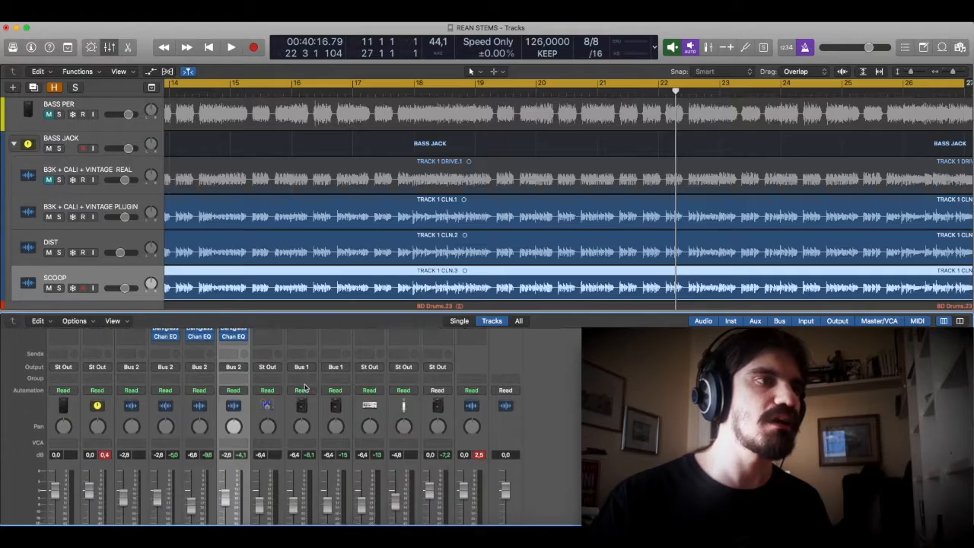
{"action": "scroll", "coordinate": [254, 406], "scroll_direction": "down", "scroll_amount": 3}
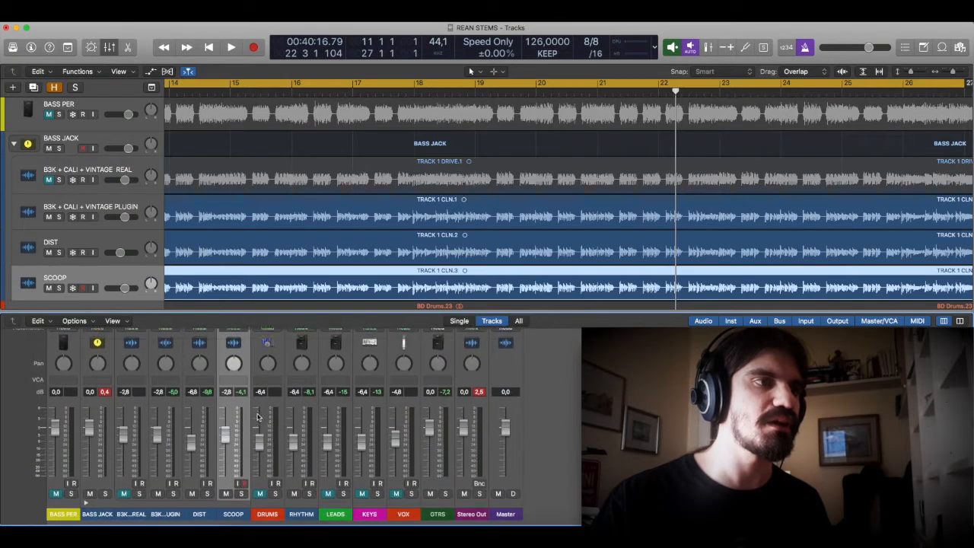
- Mute DRUMS and RHYTHM, and examine the Vintage Tube EQ on the BASS JACK bus once more
{"action": "left_click", "coordinate": [261, 500]}
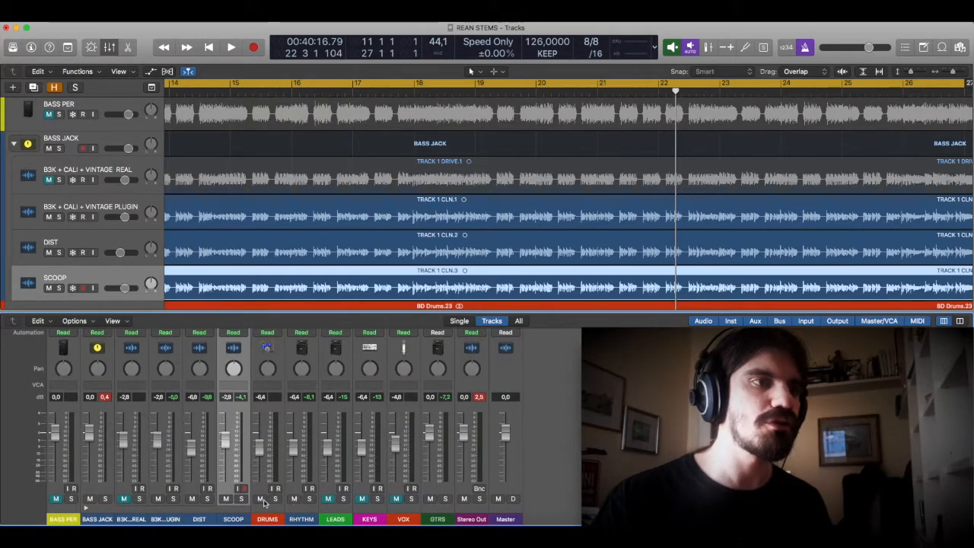
{"action": "left_click", "coordinate": [262, 499]}
{"action": "scroll", "coordinate": [251, 474], "scroll_direction": "up", "scroll_amount": 5}
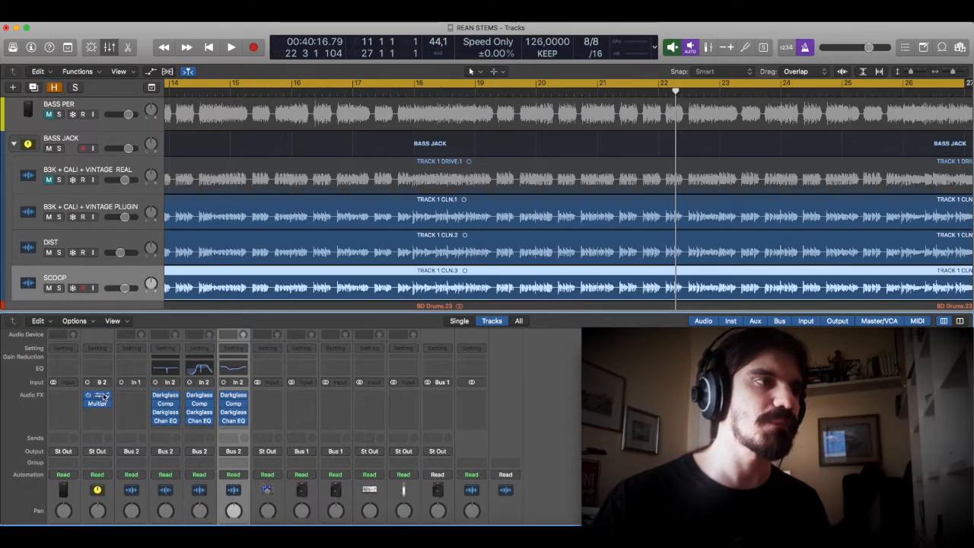
{"action": "left_click", "coordinate": [97, 398]}
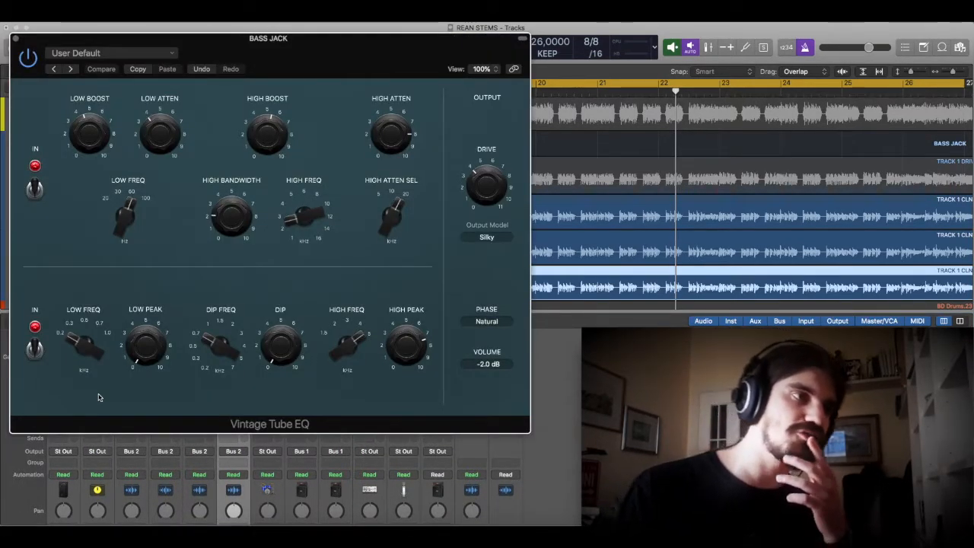
{"action": "left_click", "coordinate": [16, 38]}
{"action": "scroll", "coordinate": [326, 384], "scroll_direction": "down", "scroll_amount": 5}
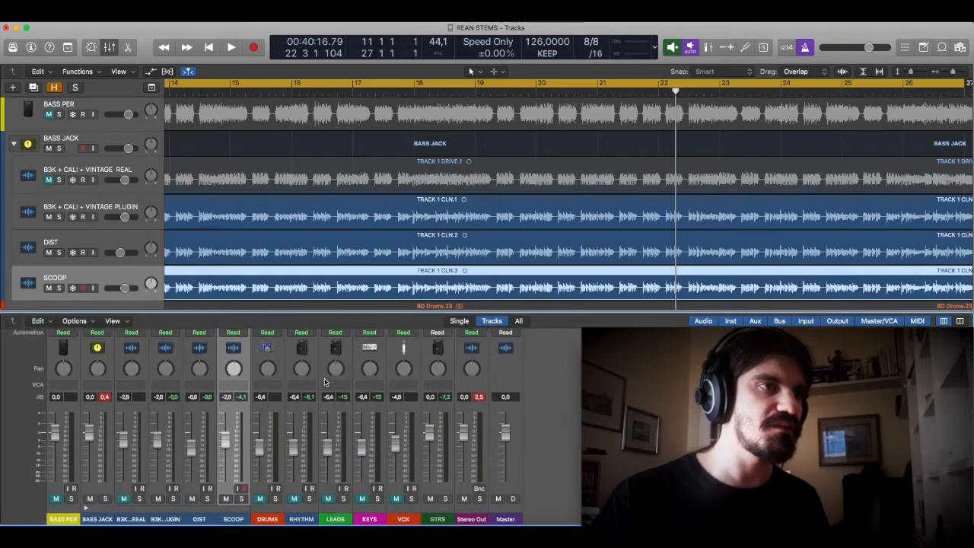
- Bypass the Tube EQ and Multipressor on BASS JACK, play the bass alone, and re-enable the Tube EQ while listening
{"action": "scroll", "coordinate": [325, 383], "scroll_direction": "up", "scroll_amount": 5}
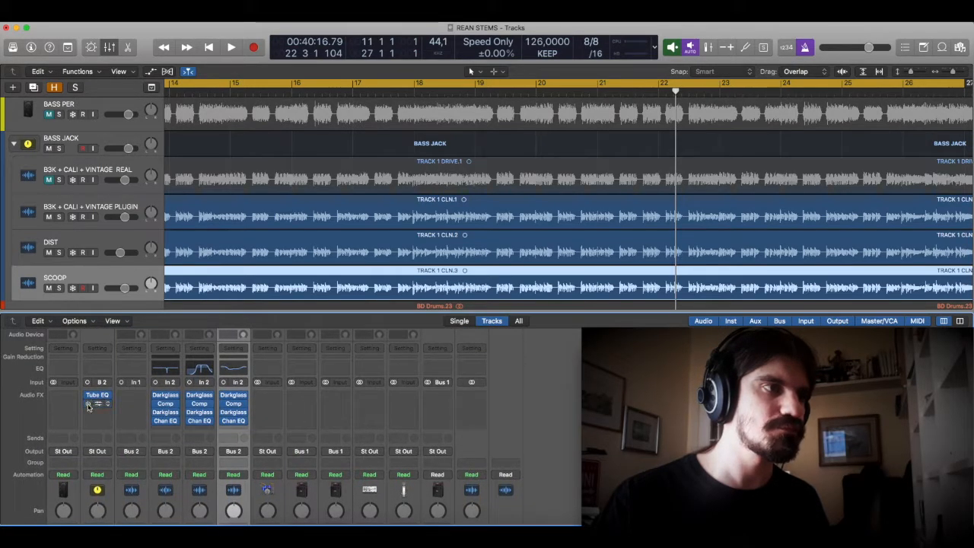
{"action": "scroll", "coordinate": [88, 408], "scroll_direction": "down", "scroll_amount": 5}
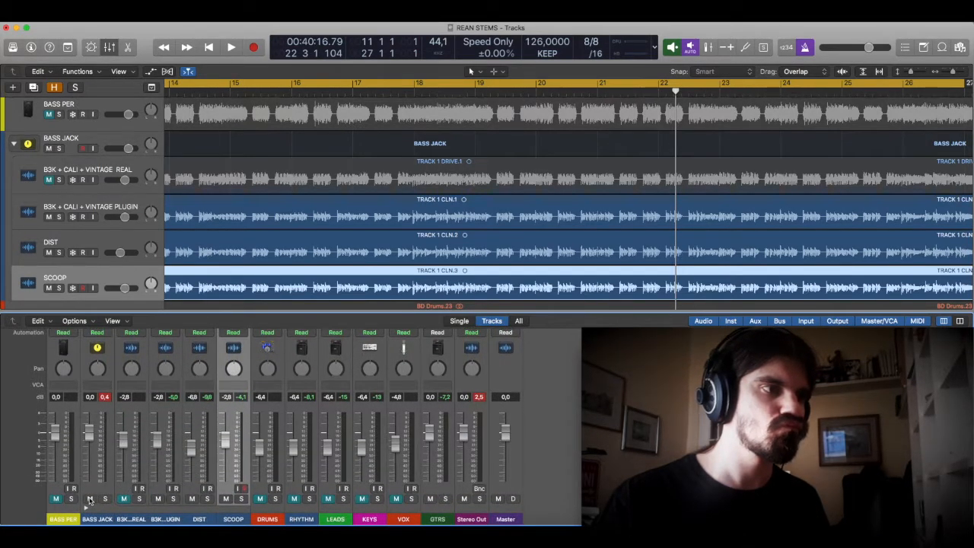
{"action": "key", "text": "space"}
{"action": "scroll", "coordinate": [122, 425], "scroll_direction": "up", "scroll_amount": 2}
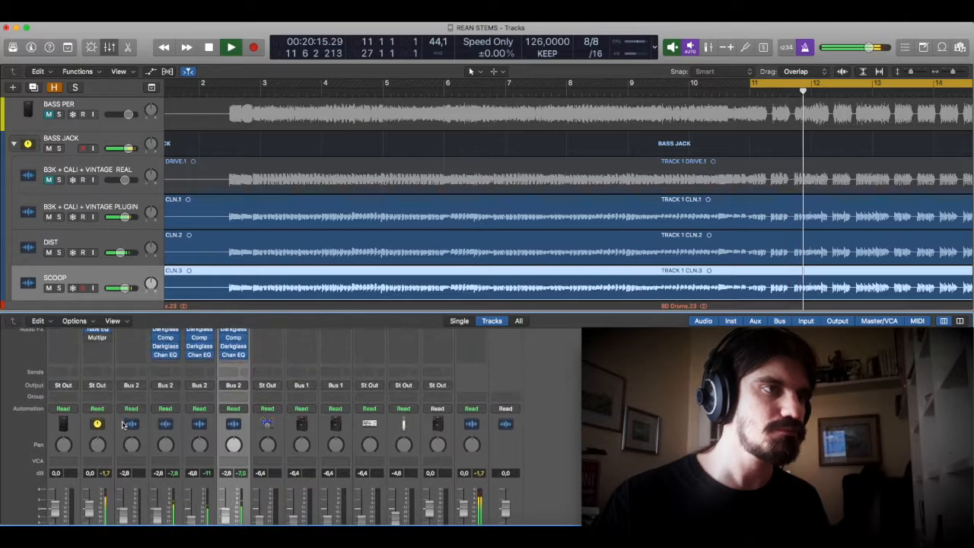
{"action": "scroll", "coordinate": [123, 425], "scroll_direction": "up", "scroll_amount": 1}
{"action": "mouse_move", "coordinate": [88, 340]}
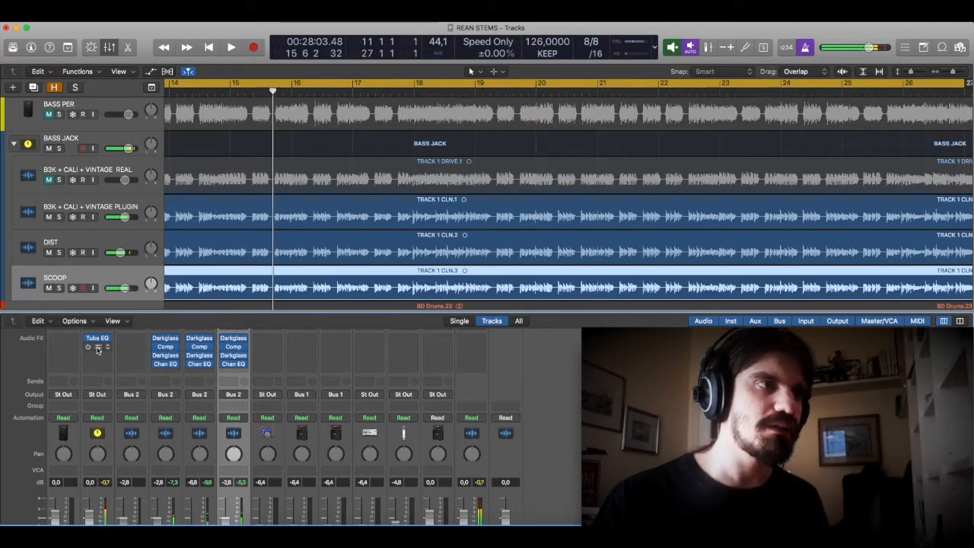
- Examine the Multipressor settings on BASS JACK, re-enable the effect, and play the bass alone with both bus effects active
{"action": "left_click", "coordinate": [97, 349]}
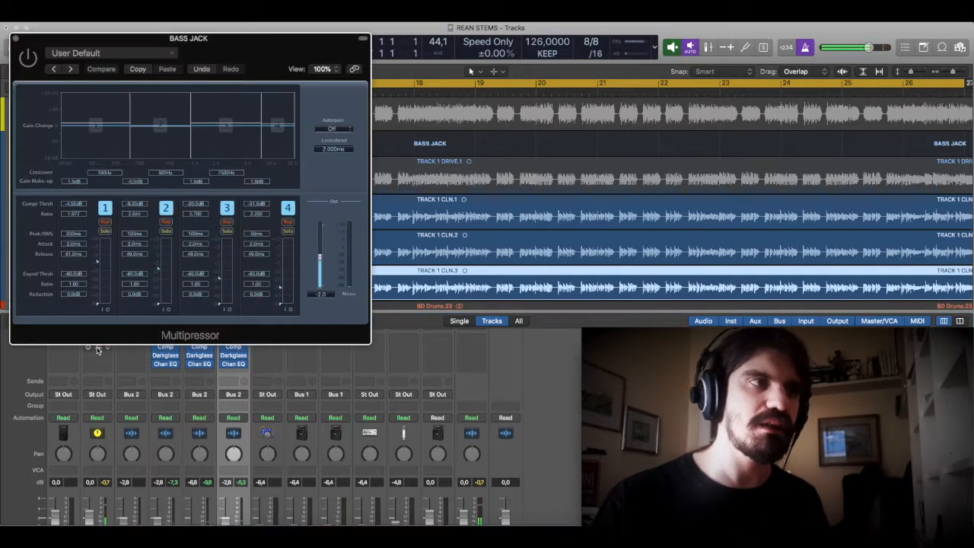
{"action": "left_click", "coordinate": [15, 39]}
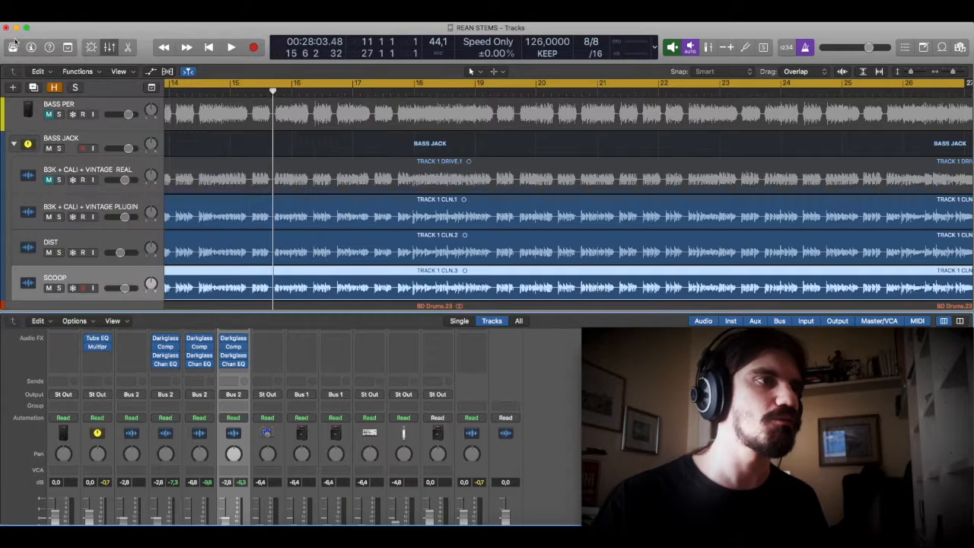
{"action": "key", "text": "space"}
{"action": "scroll", "coordinate": [139, 382], "scroll_direction": "down", "scroll_amount": 5}
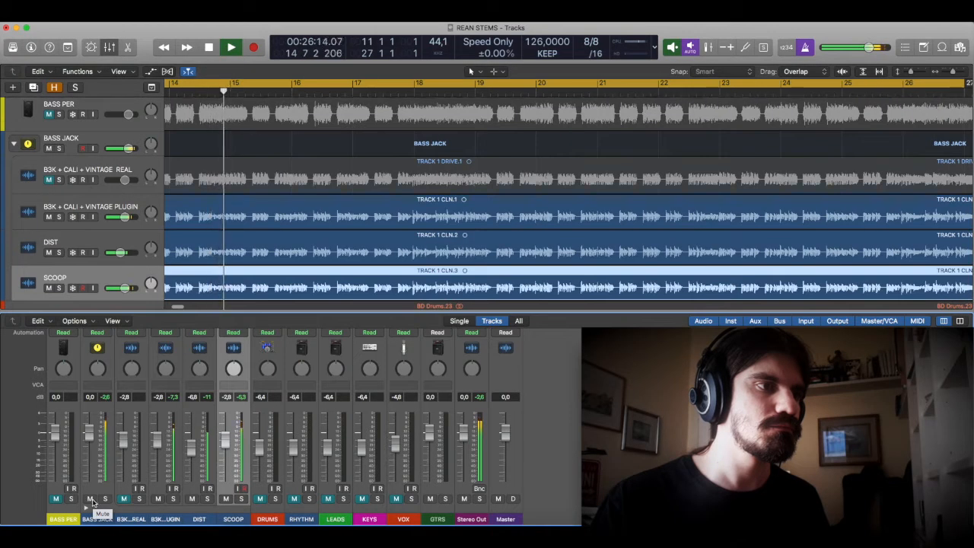
- Bring DRUMS, RHYTHM, LEADS, KEYS and VOX into the playing mix, and mute VOX, KEYS, LEADS and DRUMS again
{"action": "left_click", "coordinate": [240, 500]}
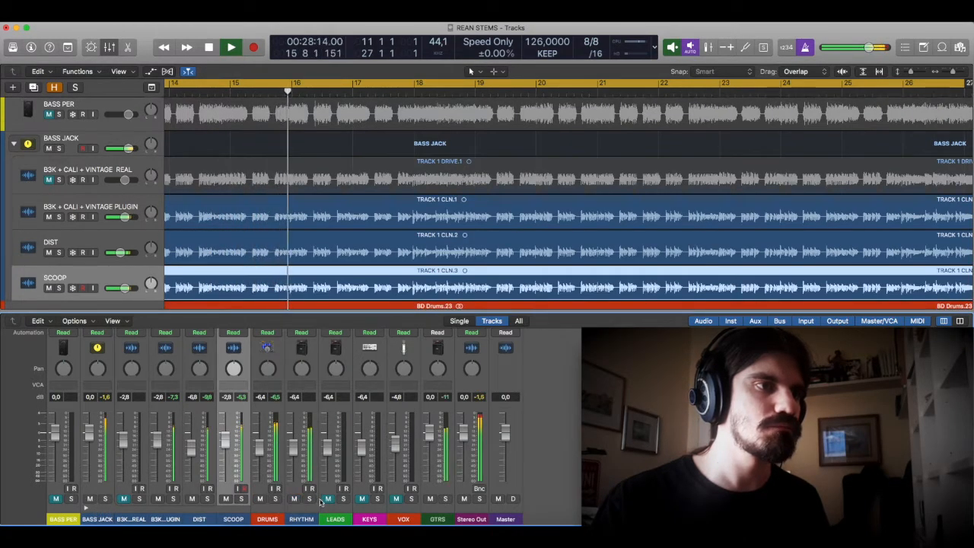
{"action": "left_click", "coordinate": [362, 499]}
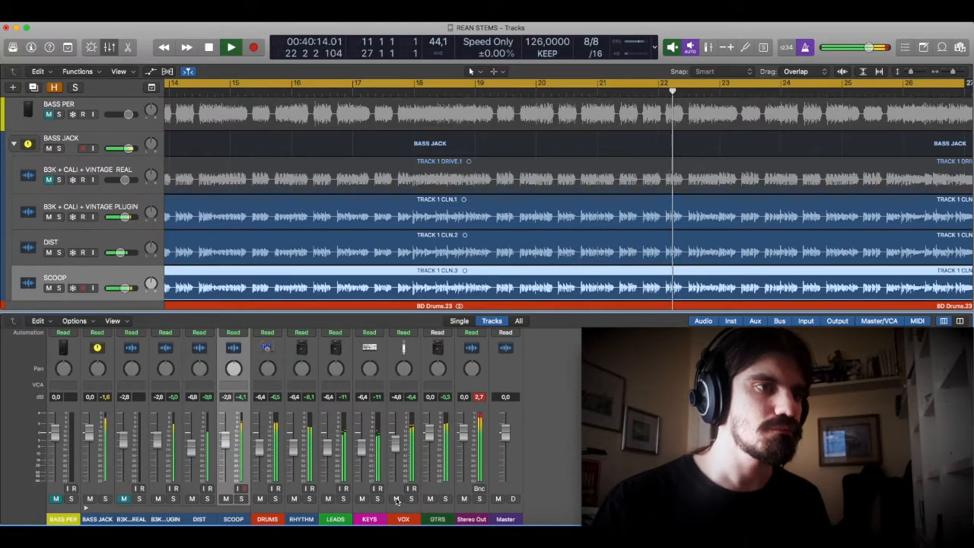
{"action": "left_click", "coordinate": [396, 499]}
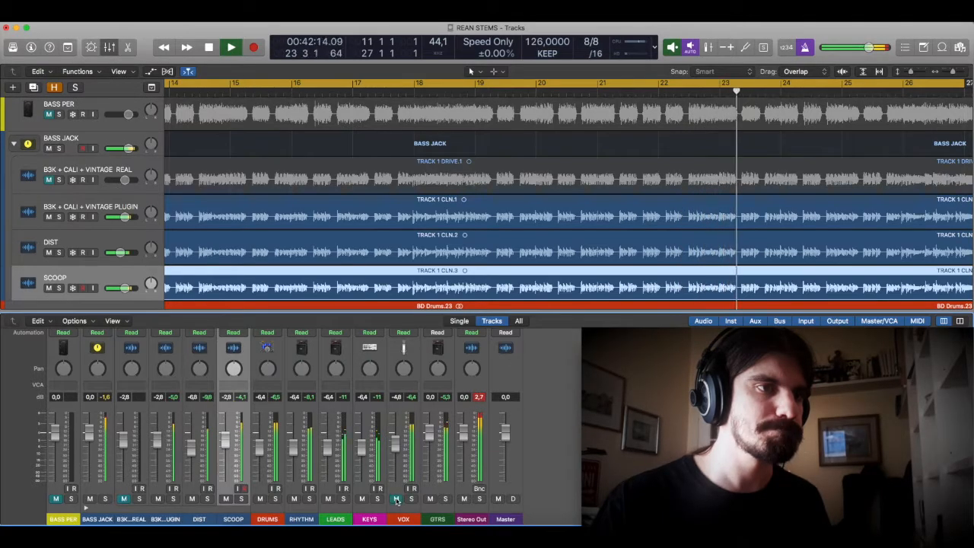
{"action": "left_click", "coordinate": [362, 499]}
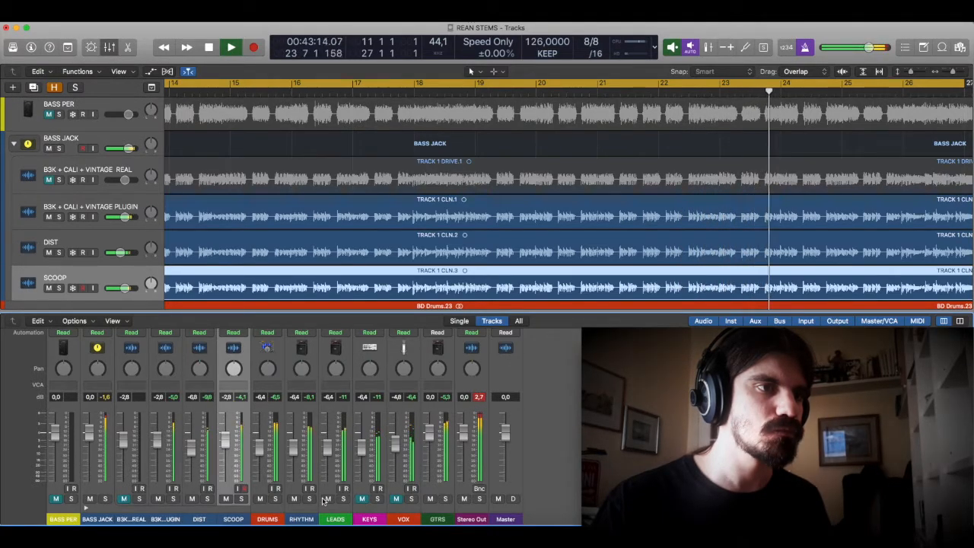
{"action": "left_click", "coordinate": [261, 500]}
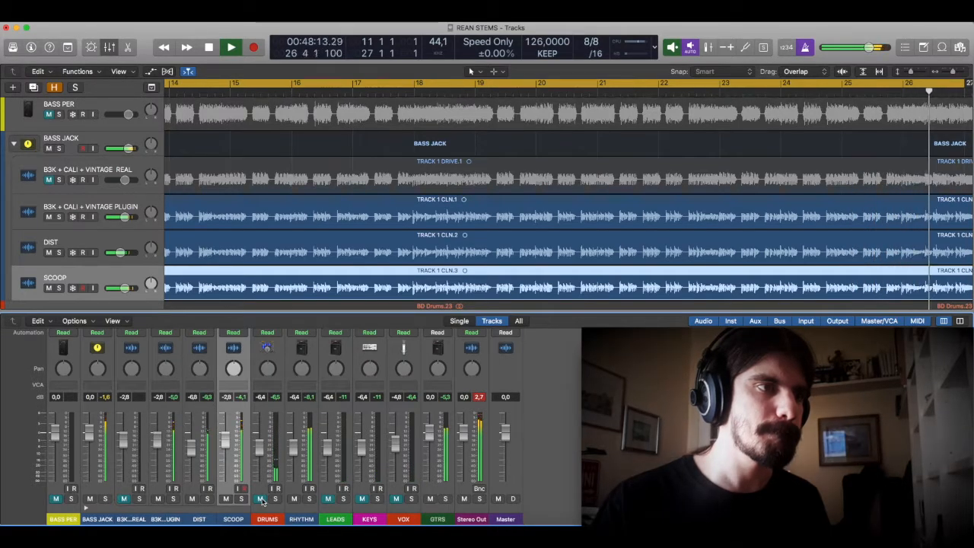
- Unmute DRUMS, LEADS, KEYS and VOX to hear the processed bass in the full mix, and stop playback
{"action": "left_click", "coordinate": [261, 500]}
{"action": "left_click", "coordinate": [327, 500]}
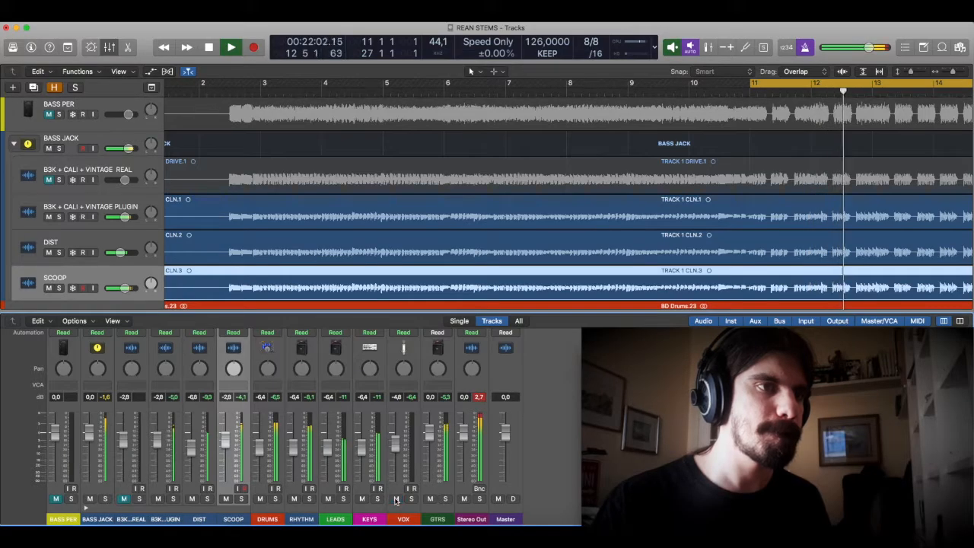
{"action": "scroll", "coordinate": [272, 401], "scroll_direction": "up", "scroll_amount": 5}
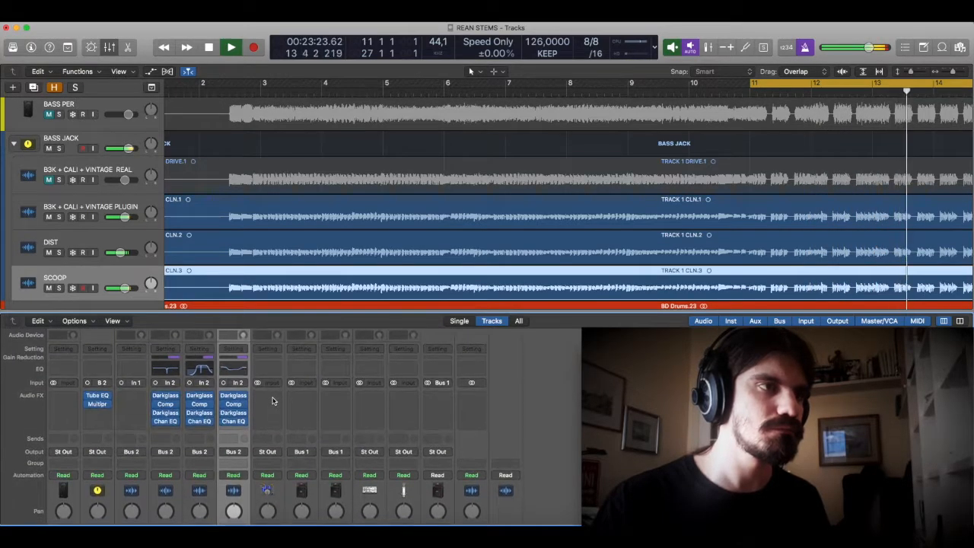
{"action": "scroll", "coordinate": [273, 402], "scroll_direction": "down", "scroll_amount": 5}
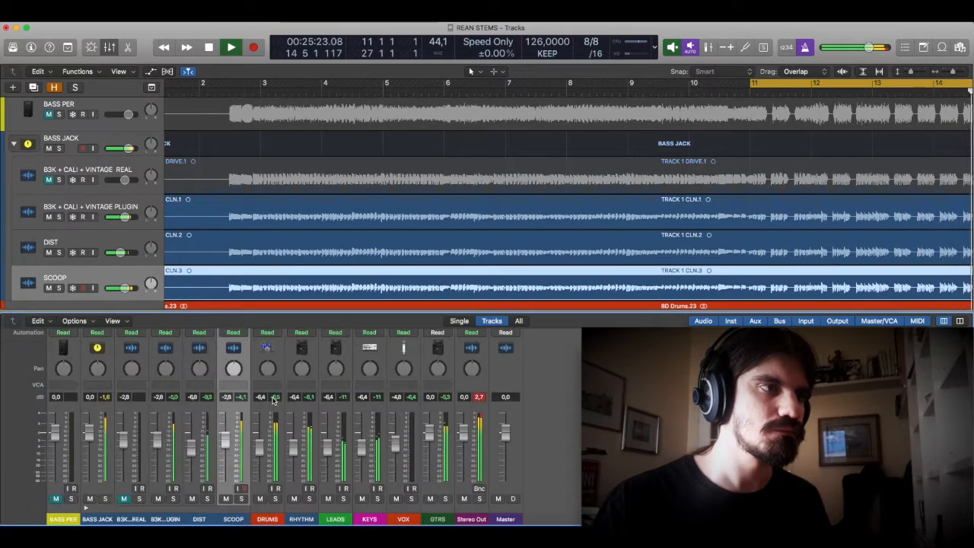
{"action": "key", "text": "space"}
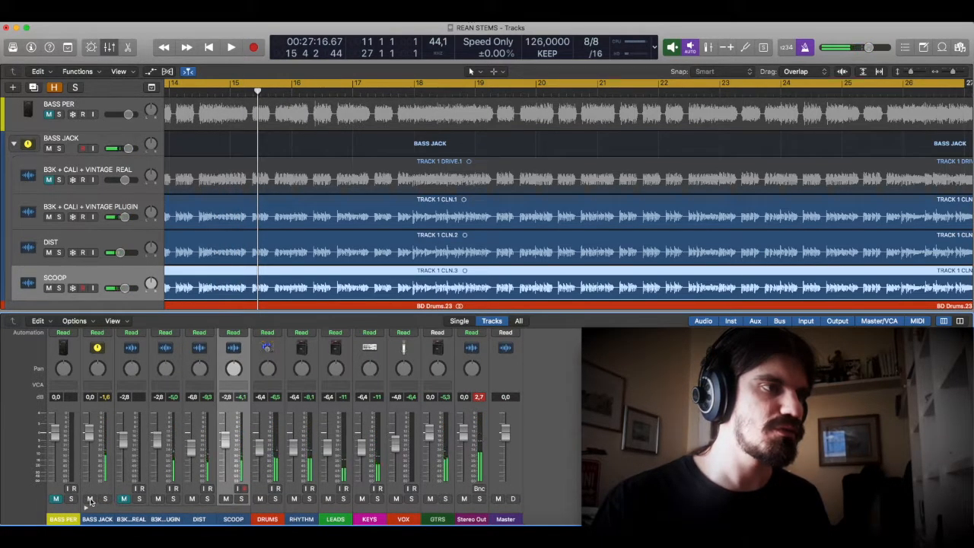
- Mute DRUMS, RHYTHM, LEADS, KEYS, VOX and GTRS to isolate the BASS JACK blend
{"action": "left_click", "coordinate": [261, 500]}
{"action": "left_click", "coordinate": [295, 499]}
{"action": "left_click", "coordinate": [328, 500]}
{"action": "left_click", "coordinate": [396, 499]}
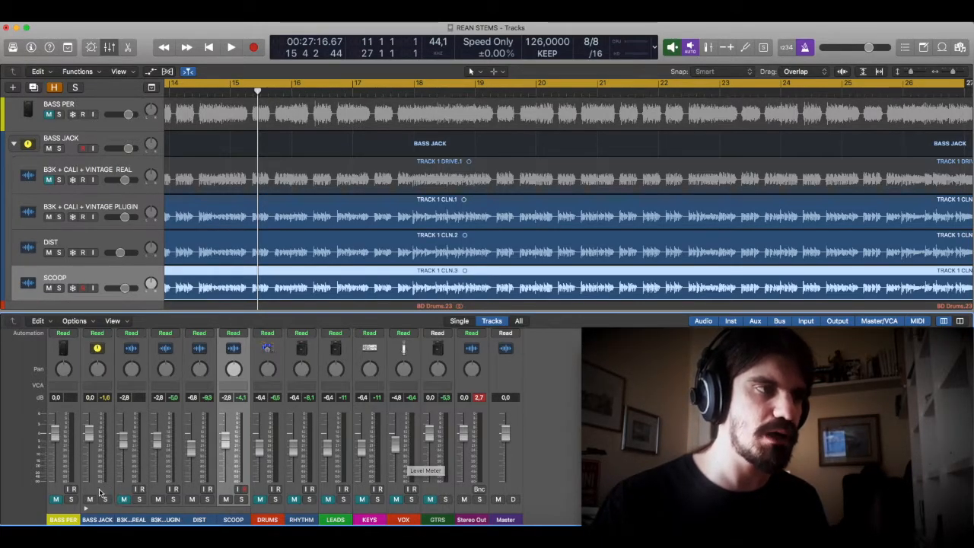
- Play the song with BASS PER unmuted in place of BASS JACK, and bring DRUMS, RHYTHM, LEADS, KEYS, VOX and GTRS into the mix
{"action": "key", "text": "space"}
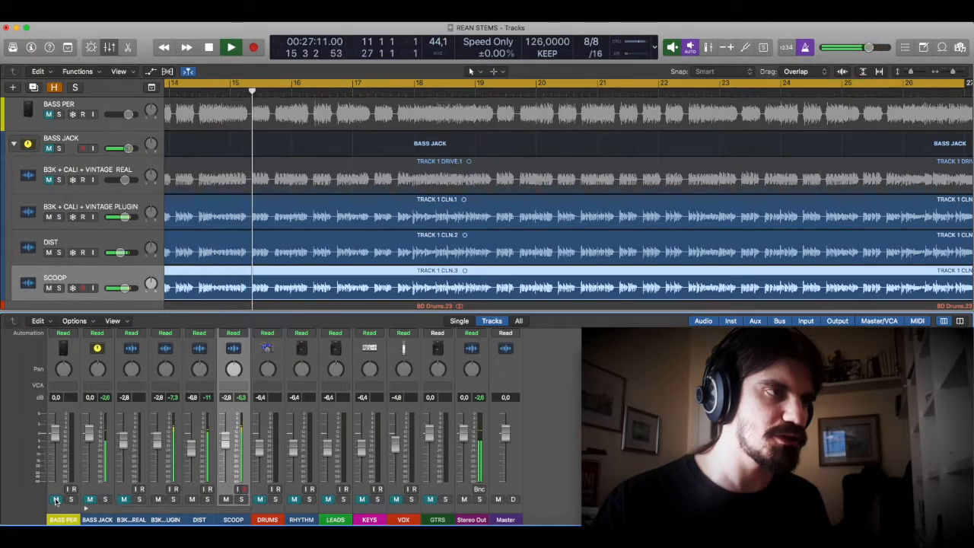
{"action": "left_click", "coordinate": [56, 500]}
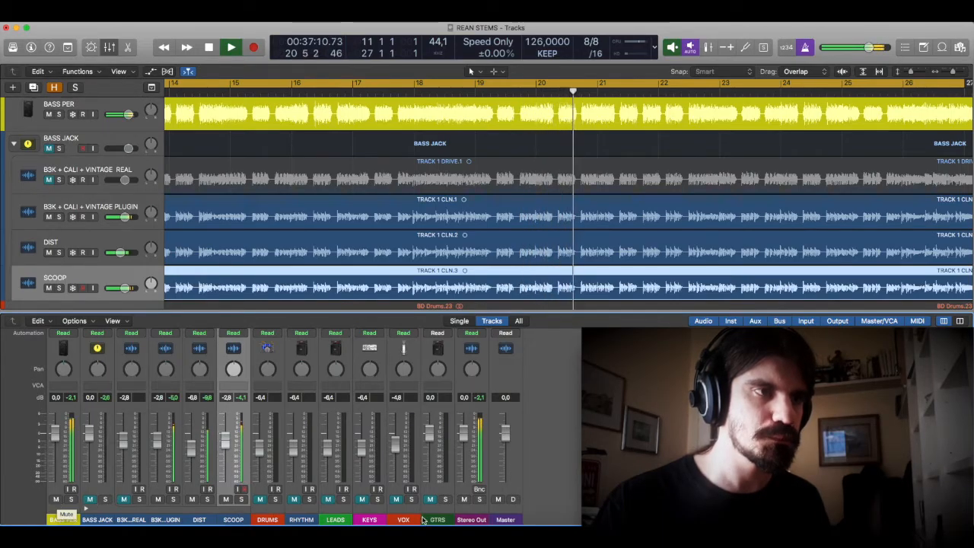
{"action": "left_click", "coordinate": [260, 499]}
{"action": "left_click", "coordinate": [294, 499]}
{"action": "left_click", "coordinate": [327, 499]}
{"action": "left_click", "coordinate": [361, 500]}
{"action": "left_click", "coordinate": [395, 499]}
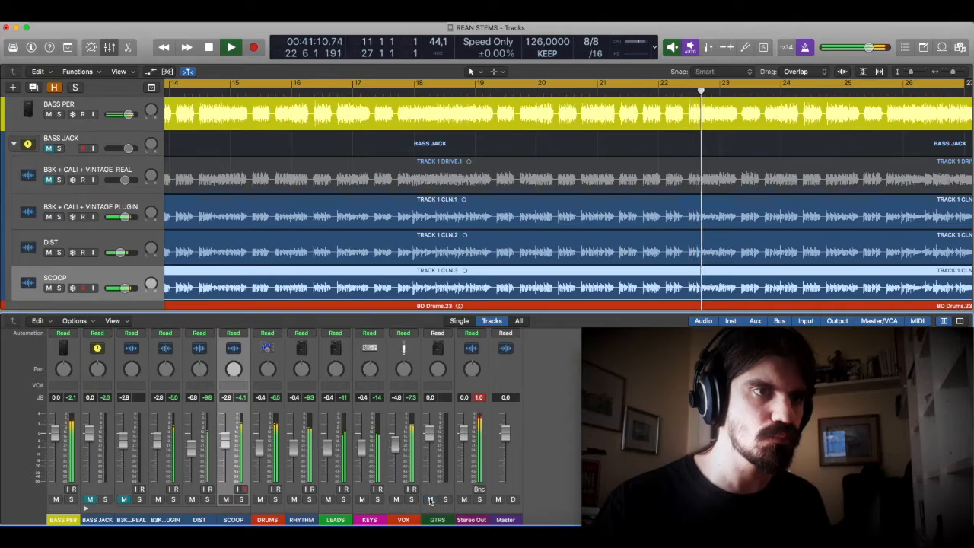
{"action": "left_click", "coordinate": [430, 500]}
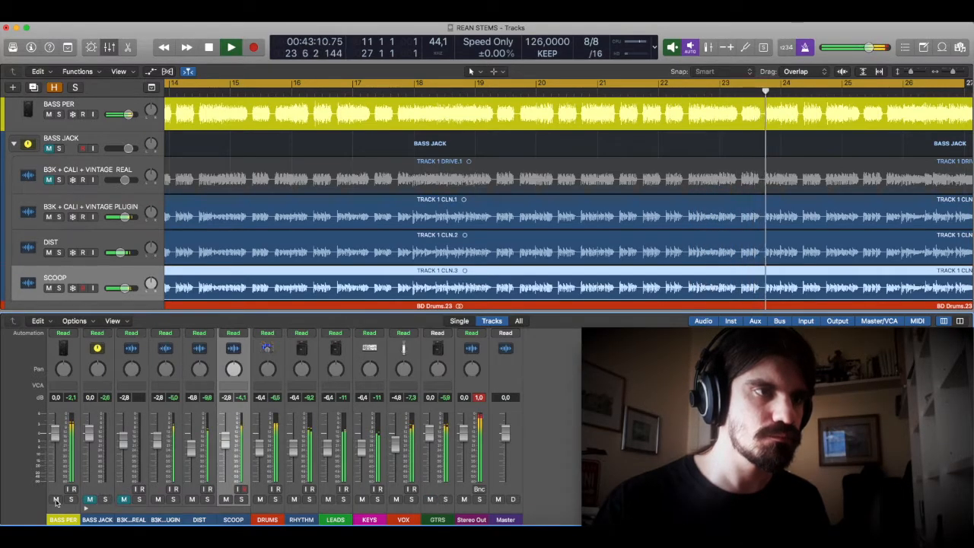
- Mute BASS PER and unmute BASS JACK to compare the basses in the full mix, and bring the mixer's insert effects into view
{"action": "left_click", "coordinate": [56, 500]}
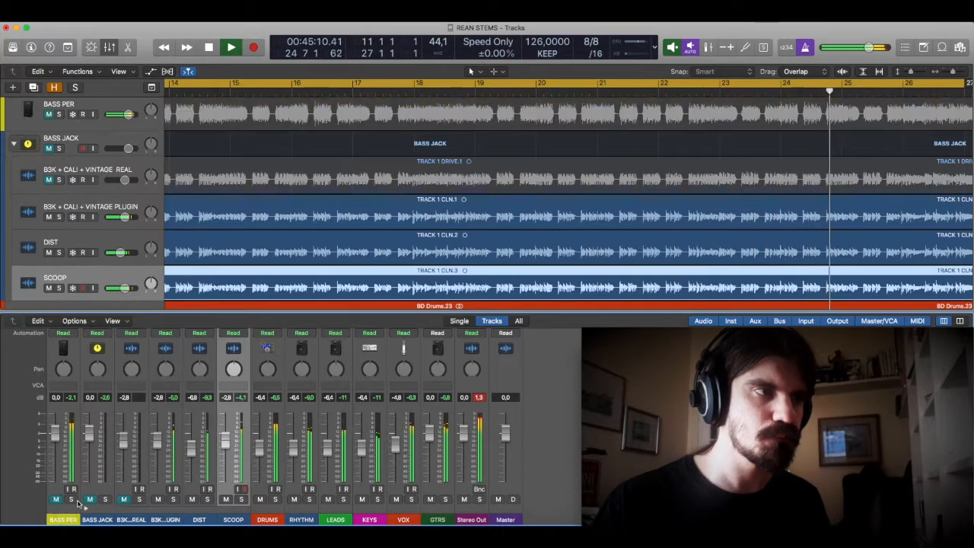
{"action": "left_click", "coordinate": [89, 500]}
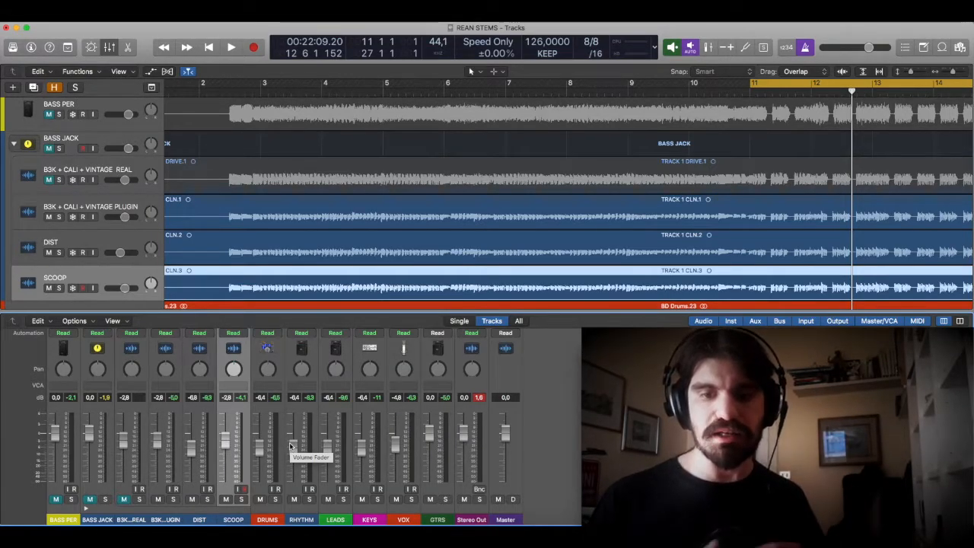
{"action": "scroll", "coordinate": [290, 447], "scroll_direction": "up", "scroll_amount": 5}
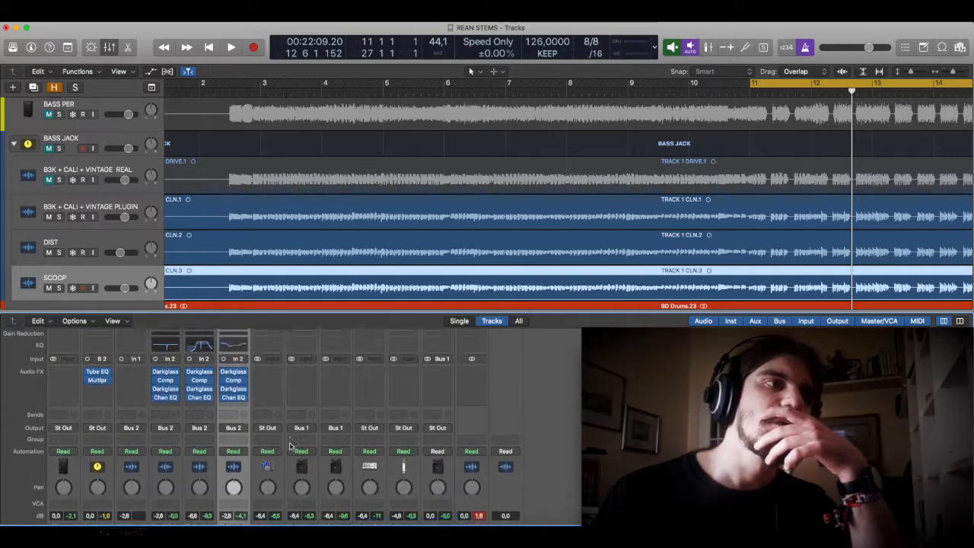